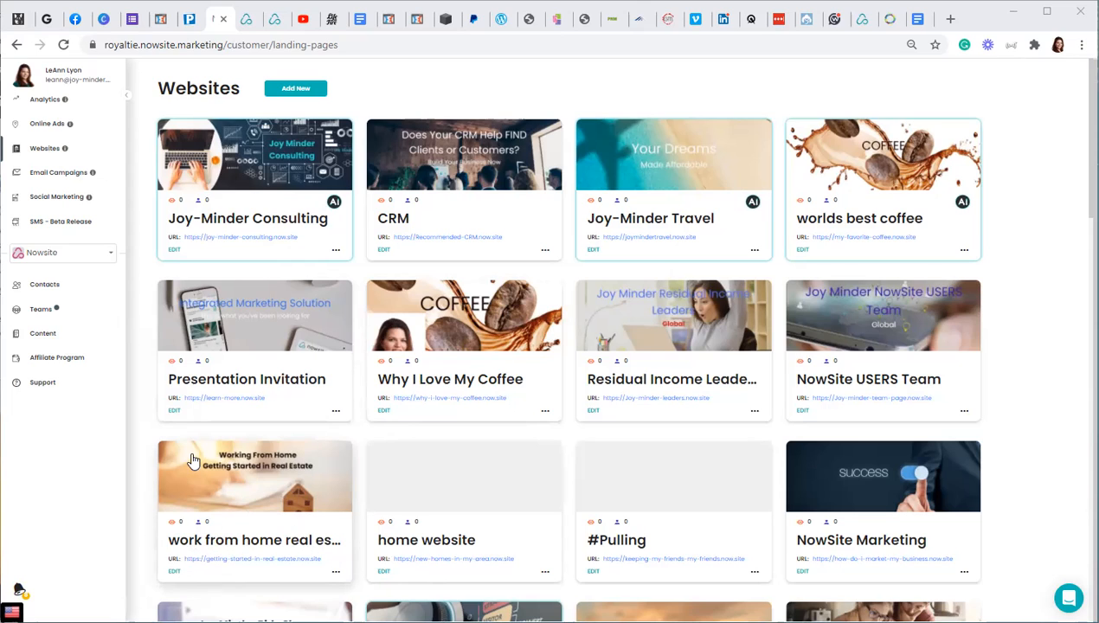
- Open the work from home real estate website for editing and upload "cropped high res transparent PNG" as its header logo
left_click(173, 572)
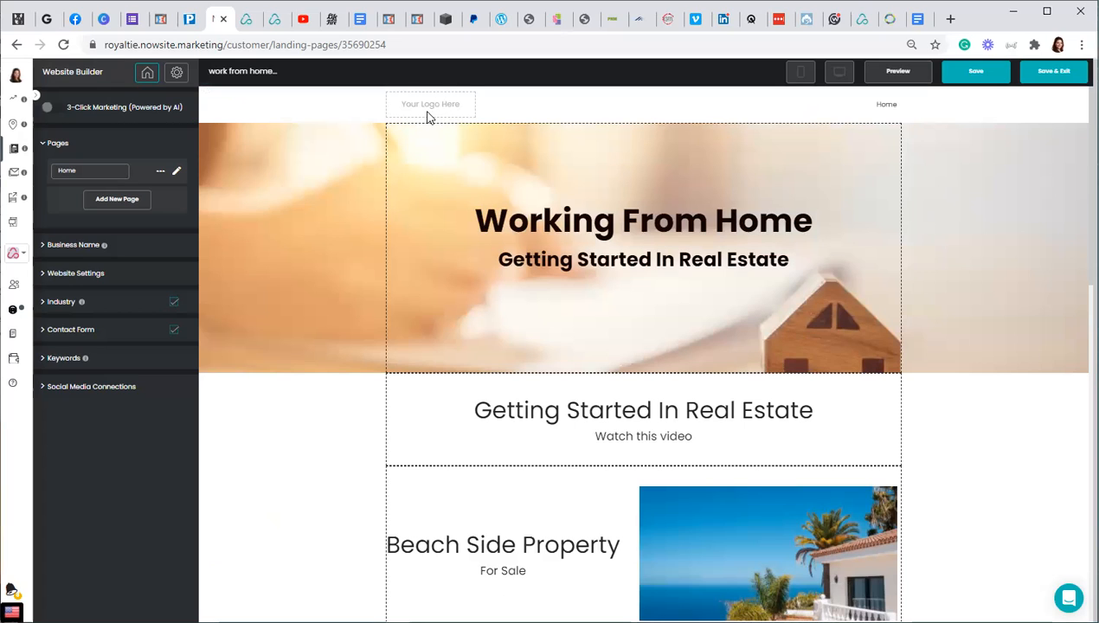
left_click(176, 75)
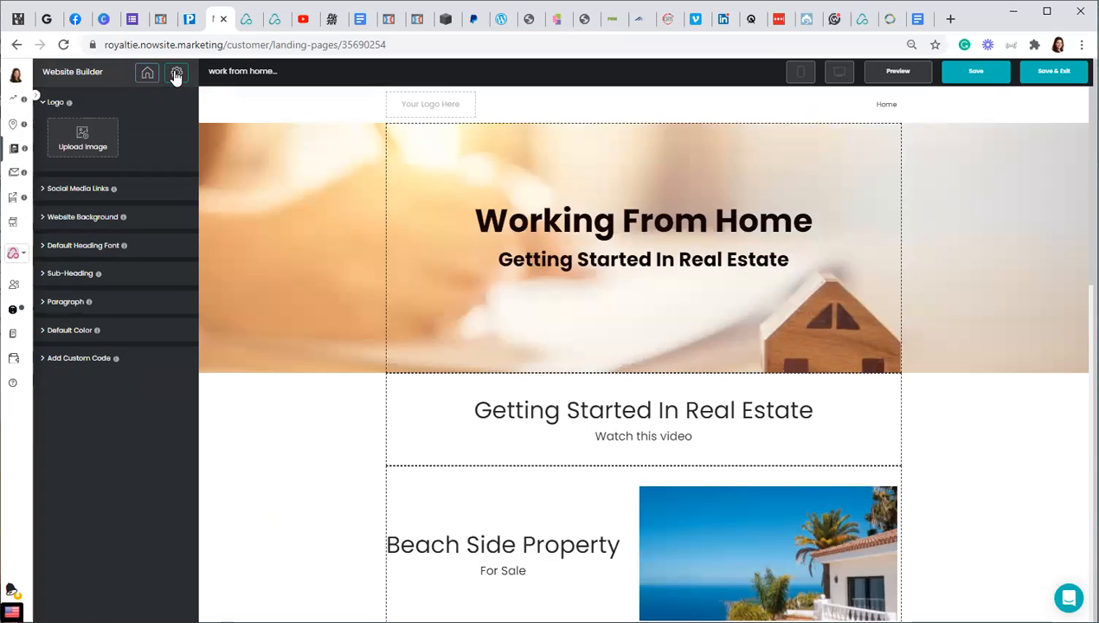
left_click(83, 141)
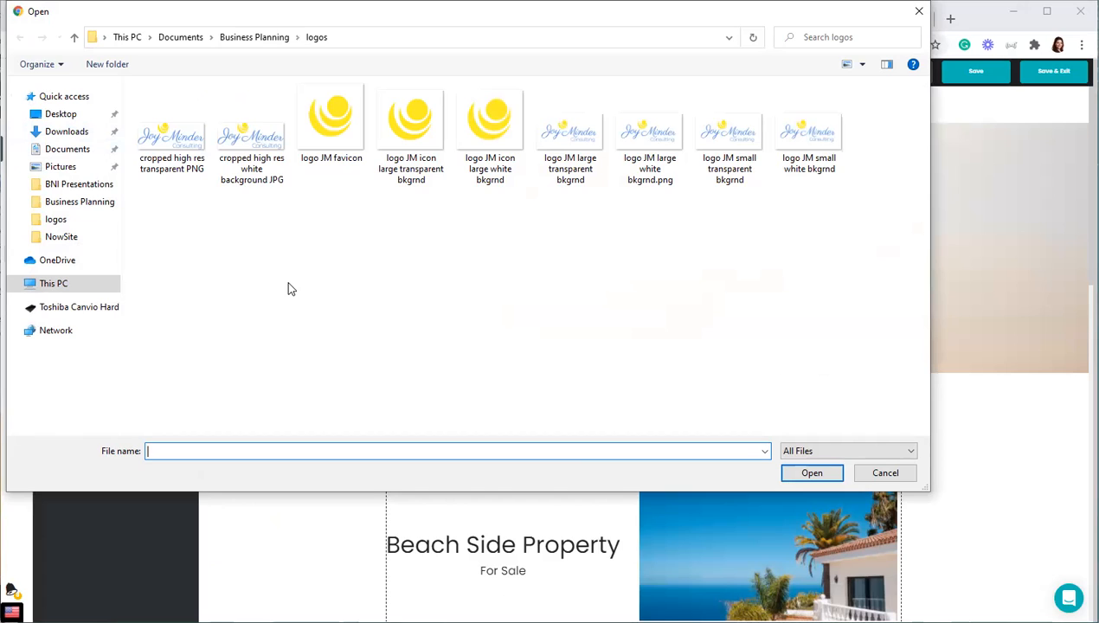
left_click(169, 140)
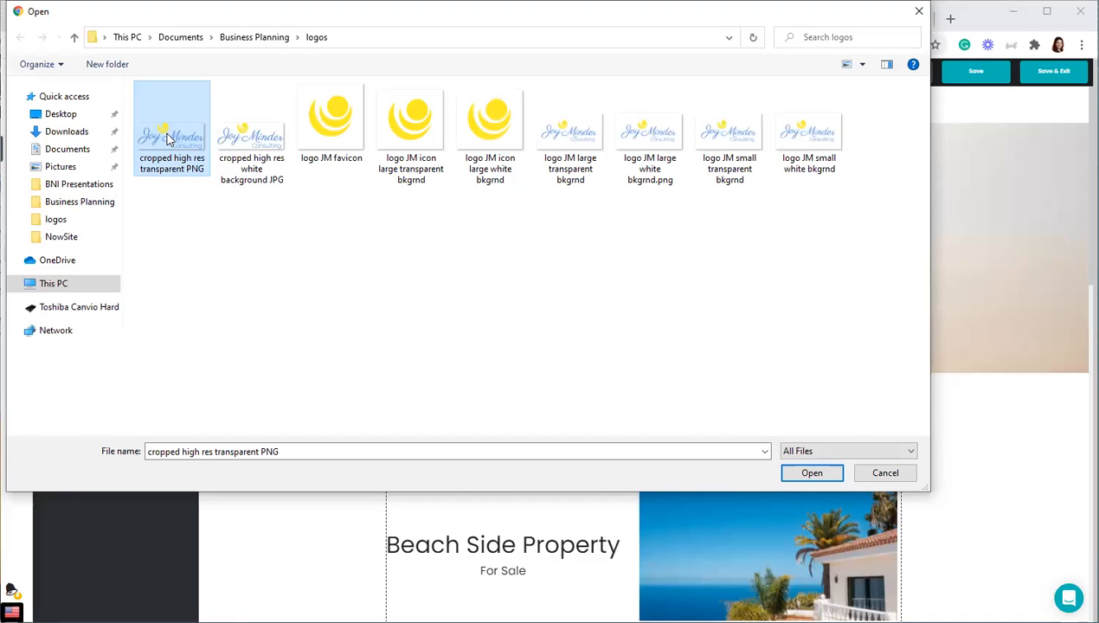
double_click(167, 140)
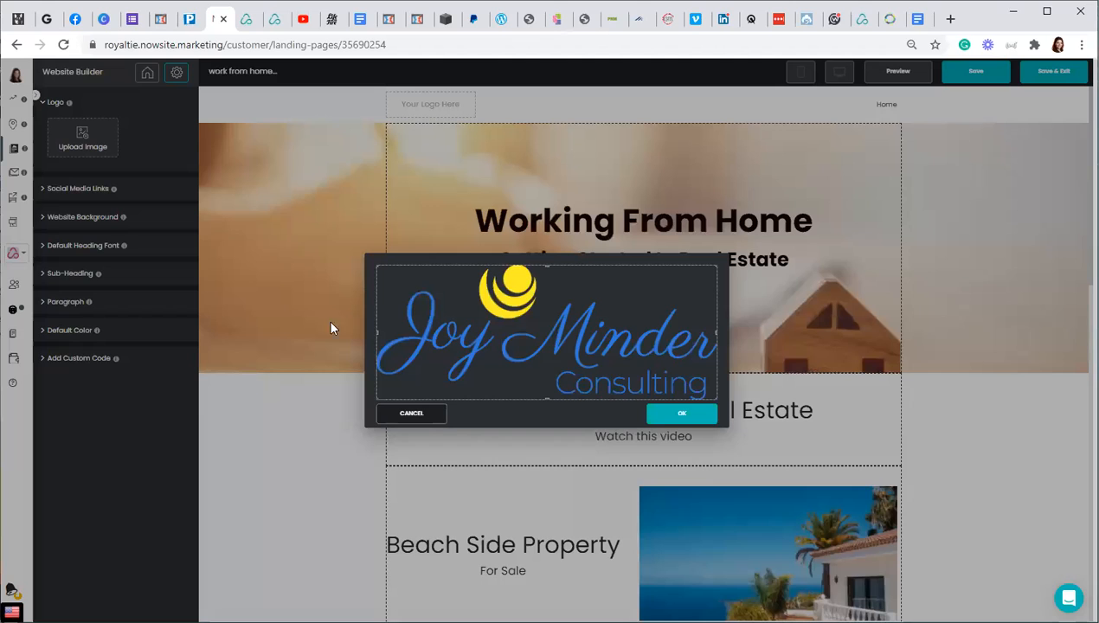
left_click(684, 415)
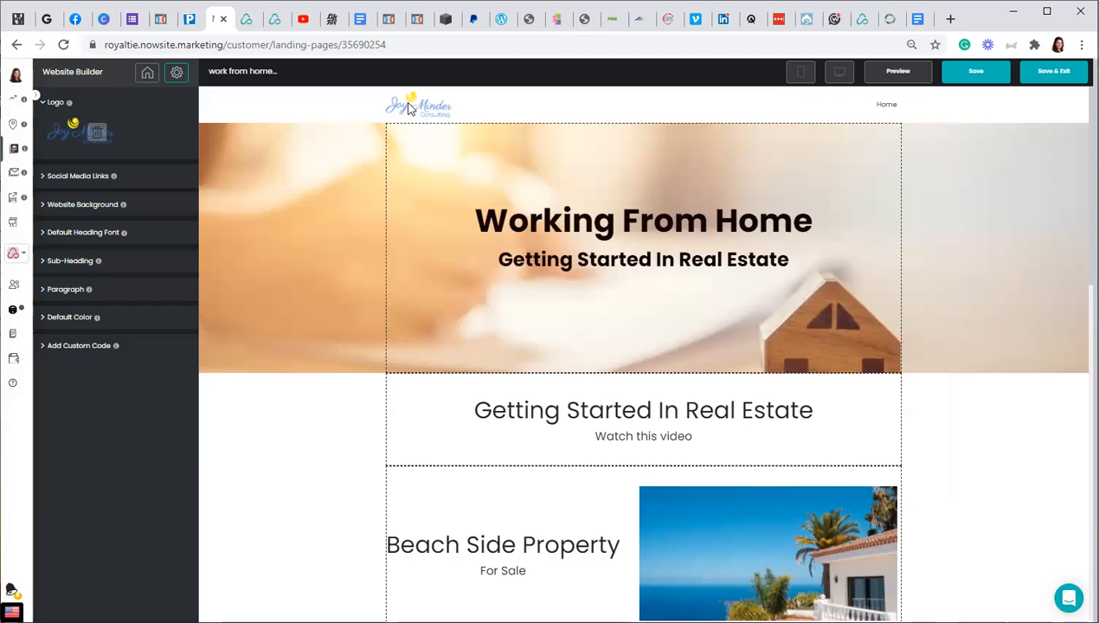
- Upload "cropped high res transparent PNG" as the logo in the Home page's footer
left_click(147, 76)
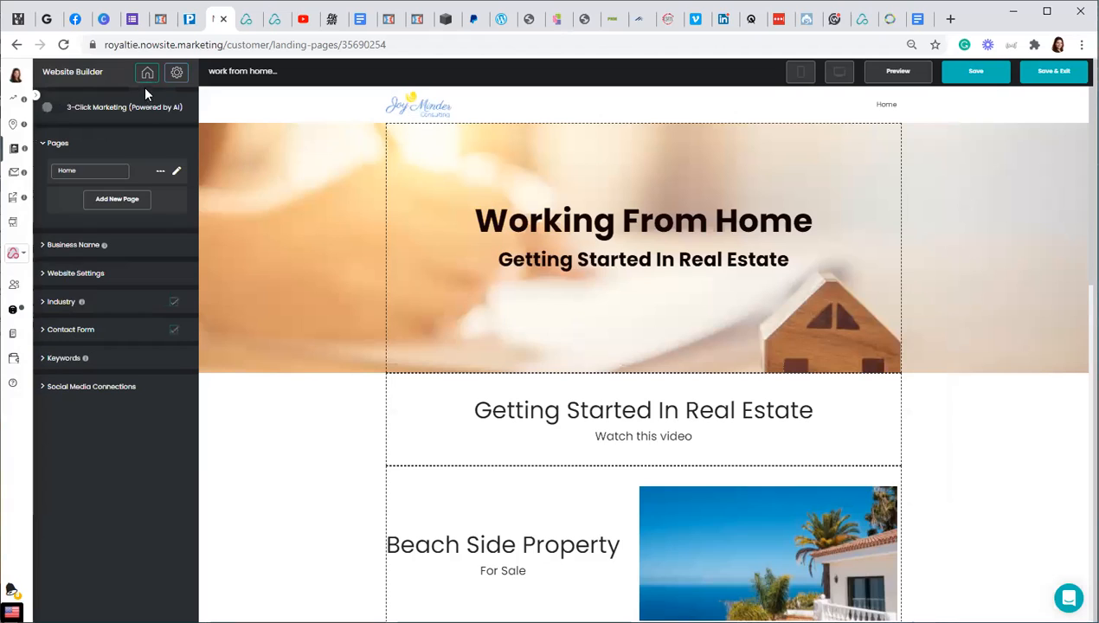
left_click(177, 176)
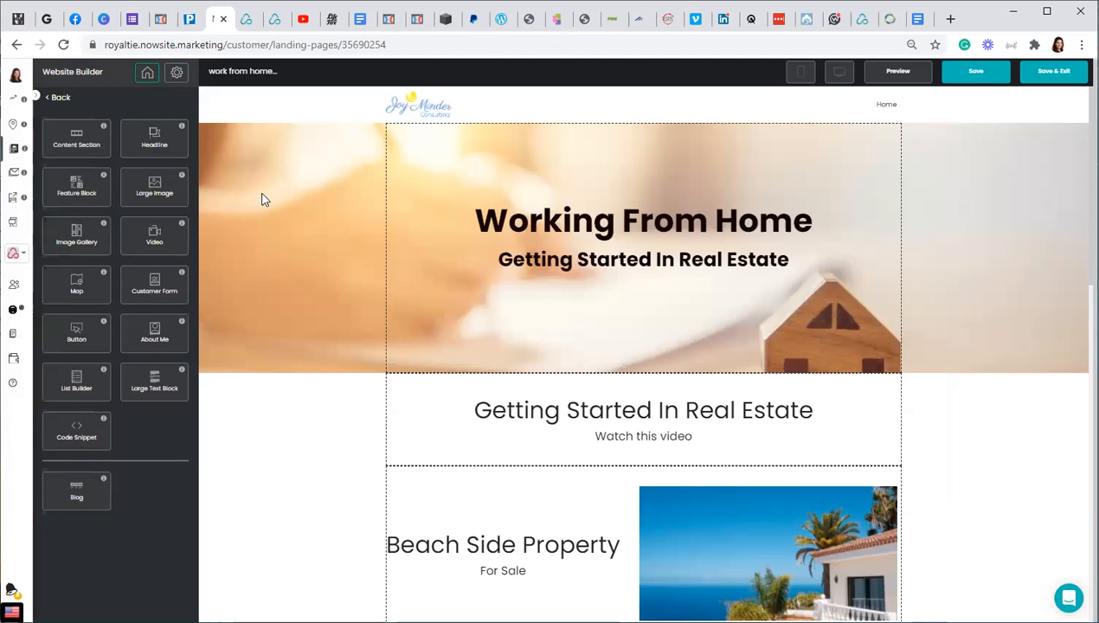
scroll(278, 219, "down", 15)
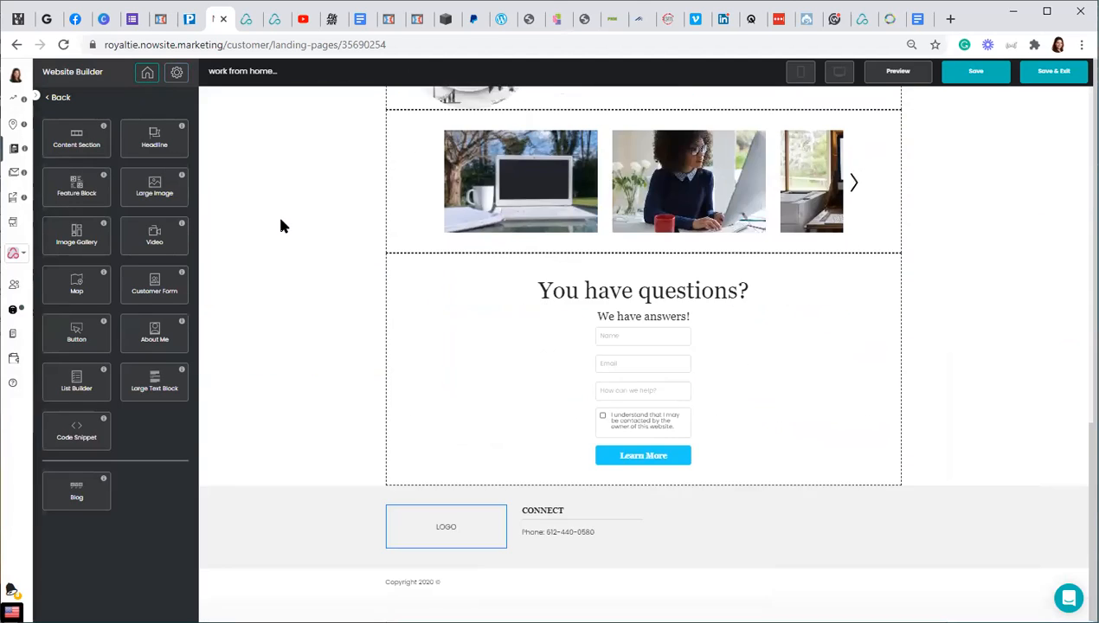
left_click(437, 530)
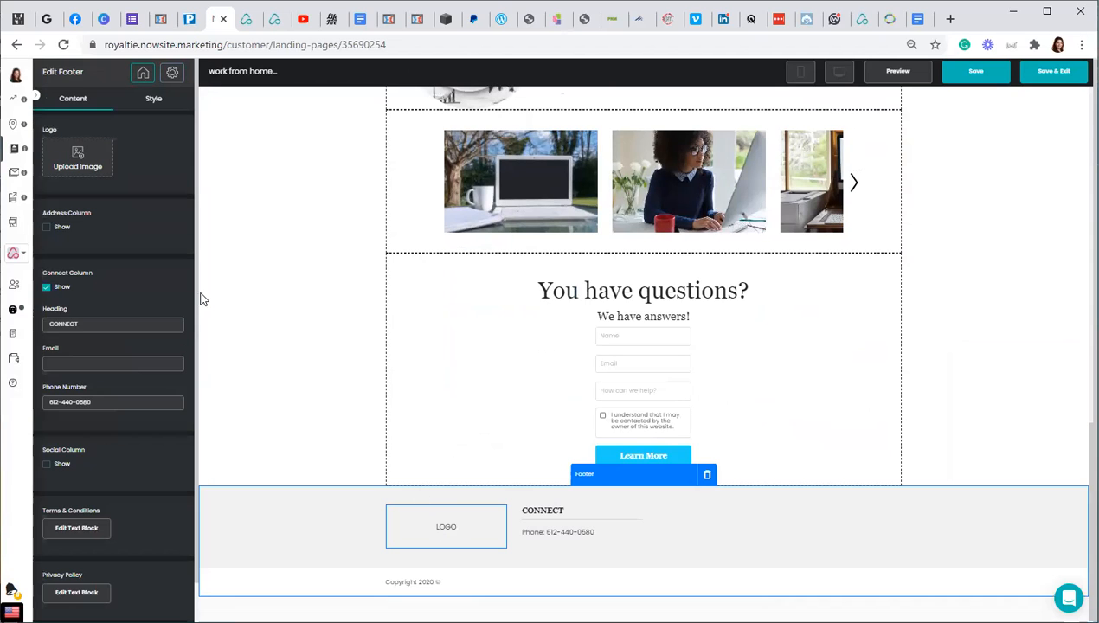
left_click(63, 160)
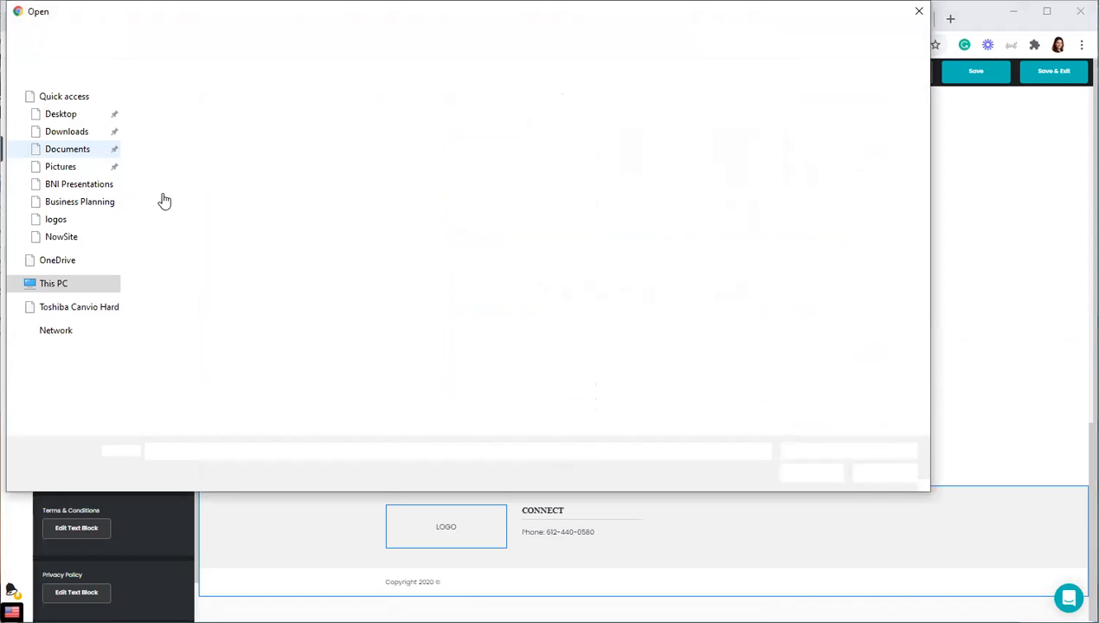
left_click(172, 130)
left_click(811, 475)
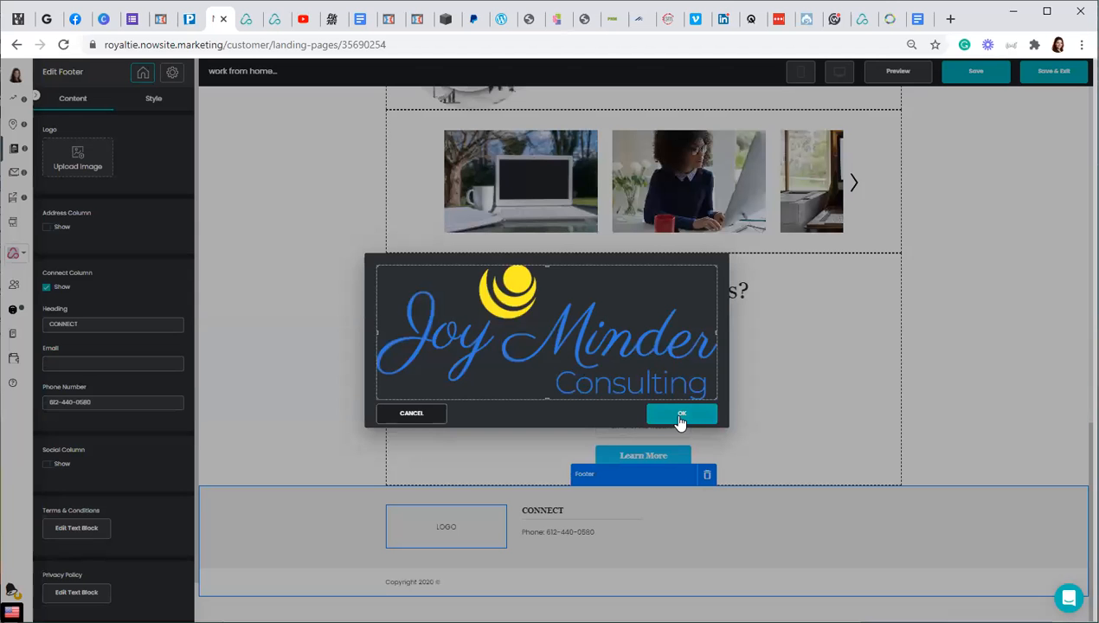
left_click(680, 417)
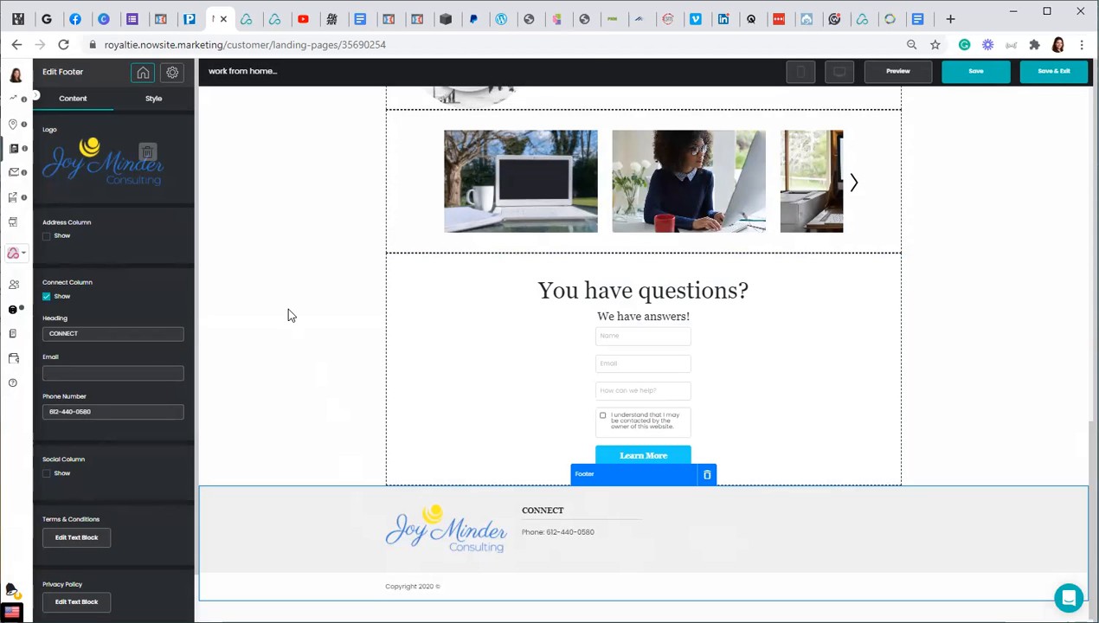
- Save the footer changes and save the website
scroll(288, 315, "up", 20)
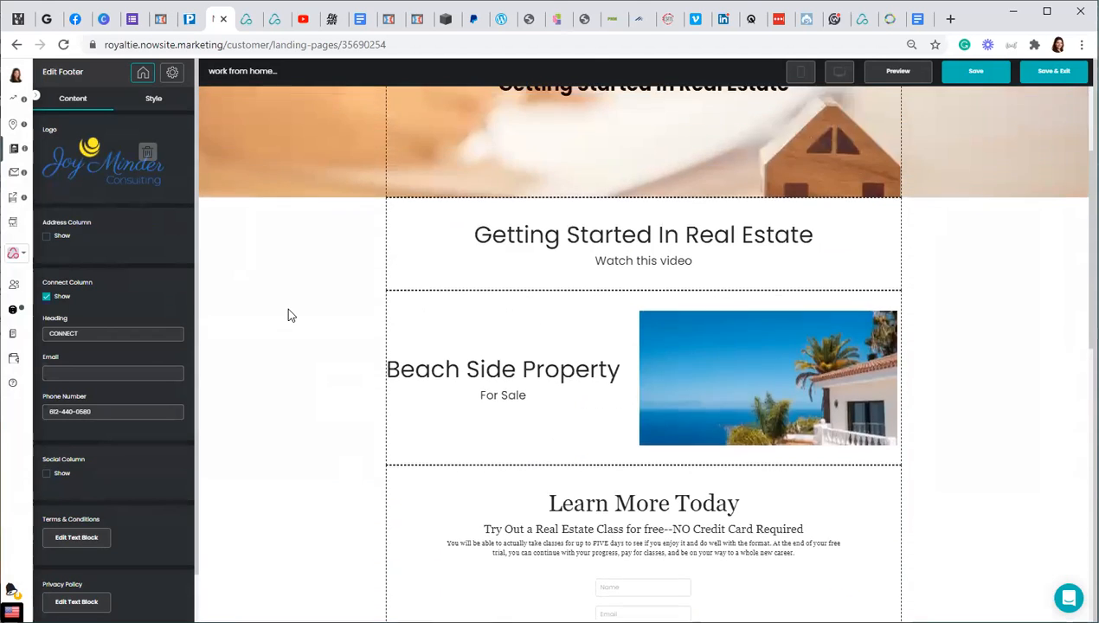
scroll(288, 315, "down", 5)
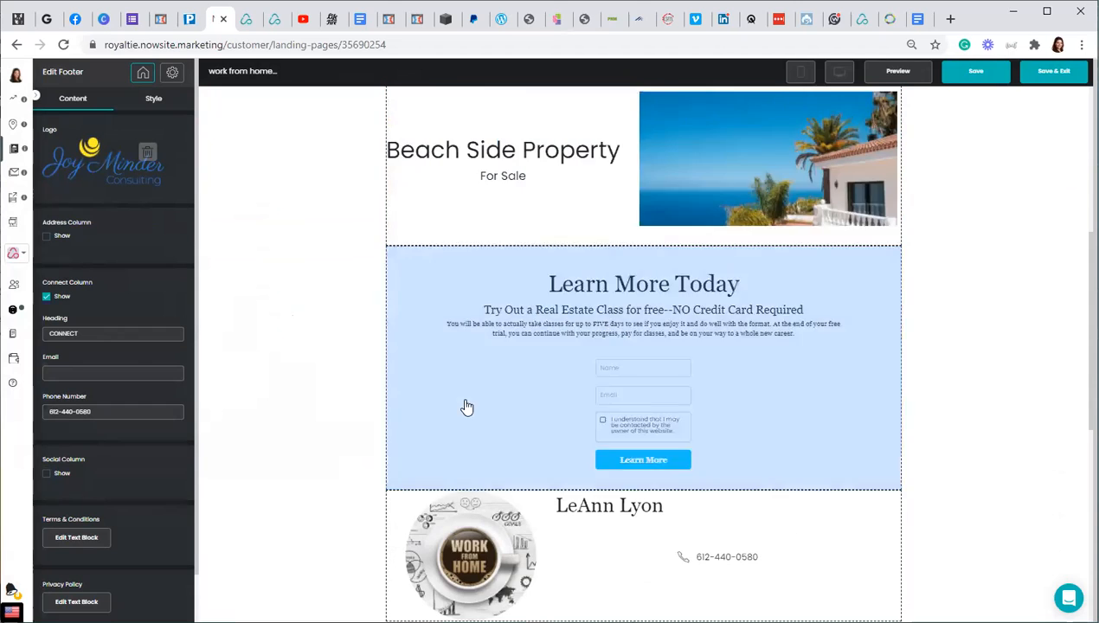
scroll(462, 405, "down", 1)
scroll(460, 405, "down", 5)
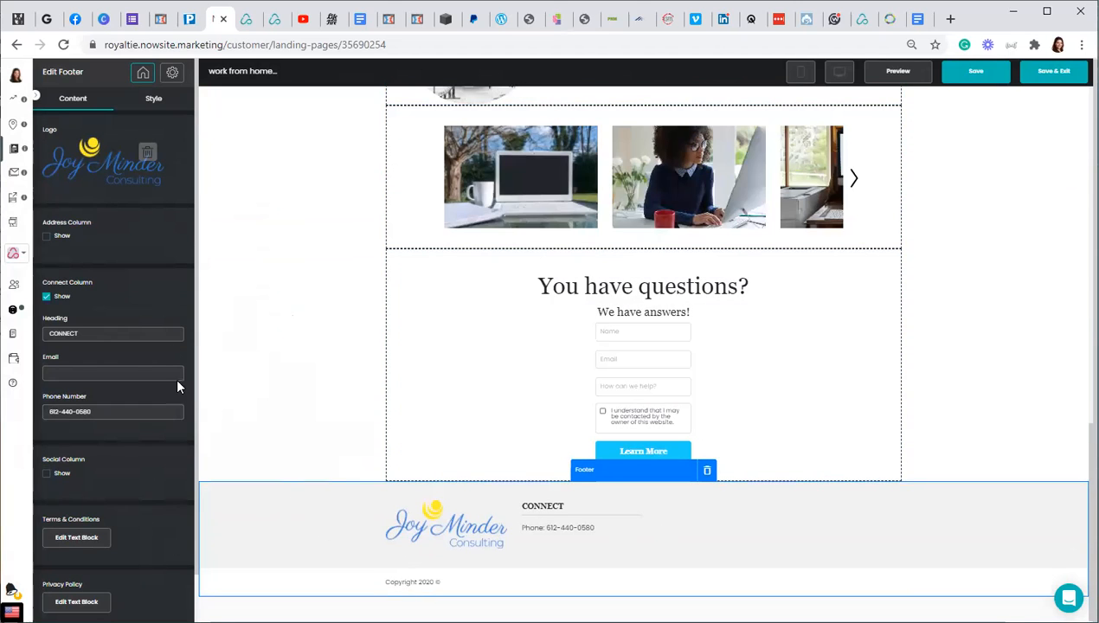
scroll(171, 368, "down", 1)
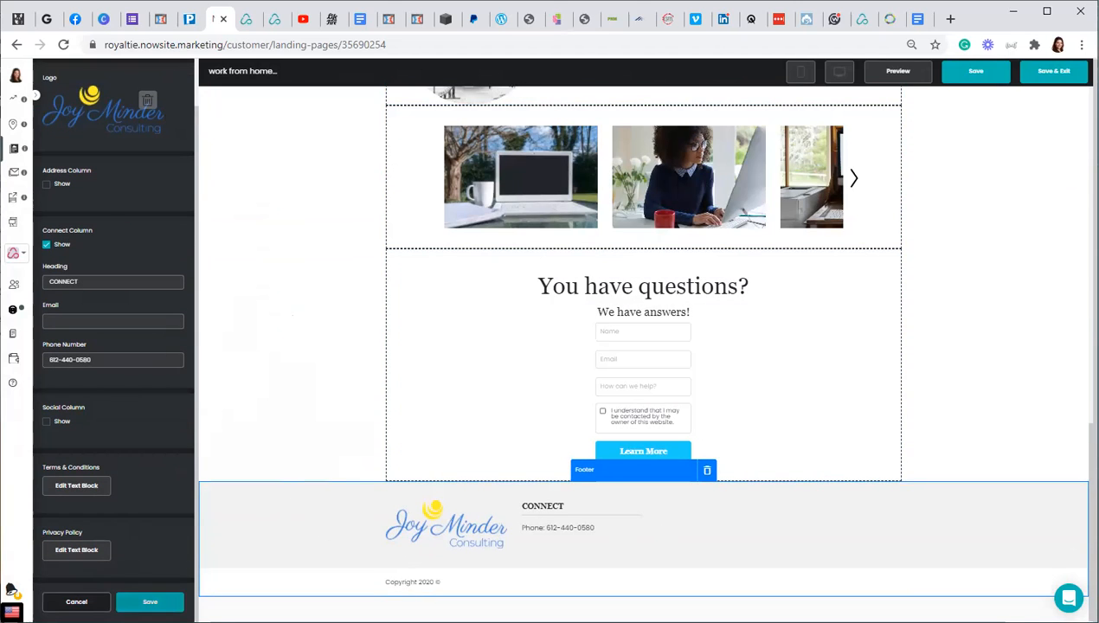
left_click(150, 601)
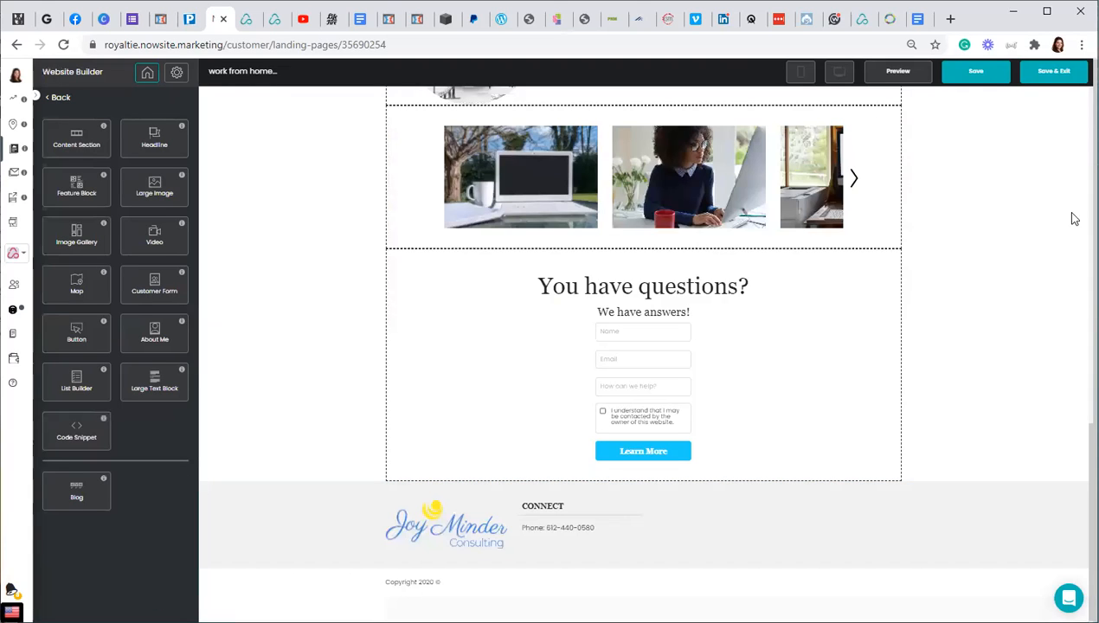
left_click(981, 76)
- Delete the content section containing the Beach Side Property feature block
scroll(949, 357, "up", 8)
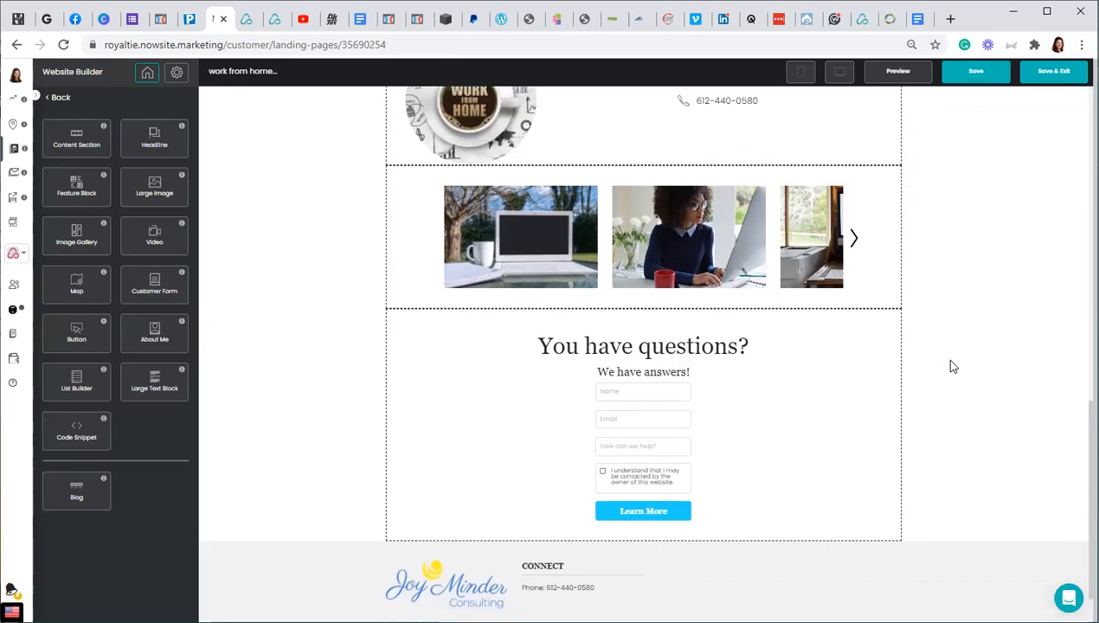
scroll(950, 372, "up", 3)
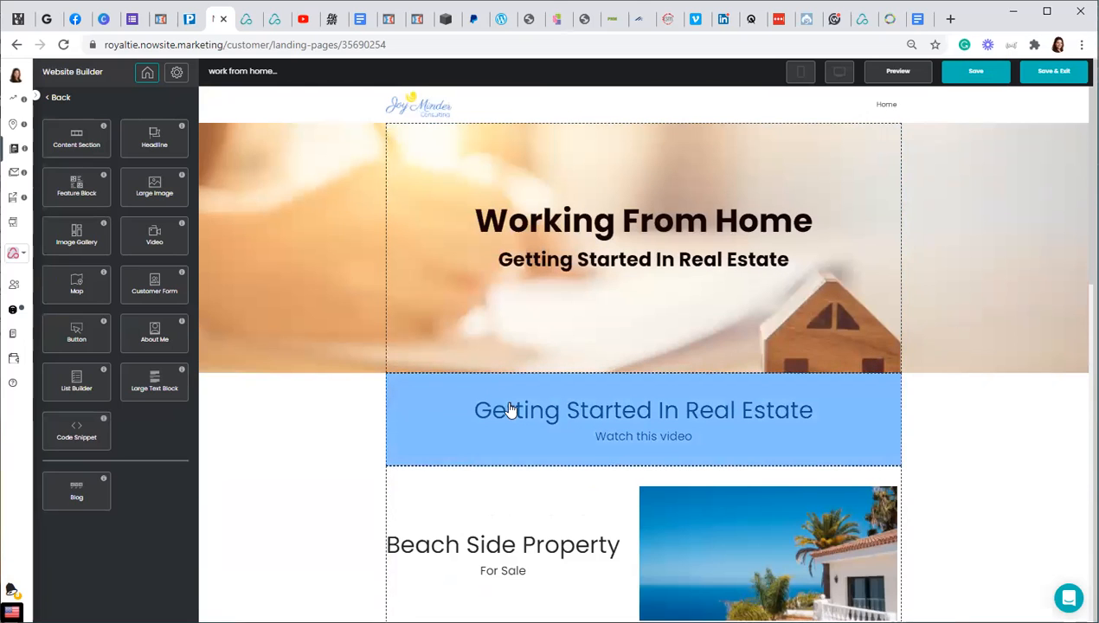
scroll(537, 409, "down", 2)
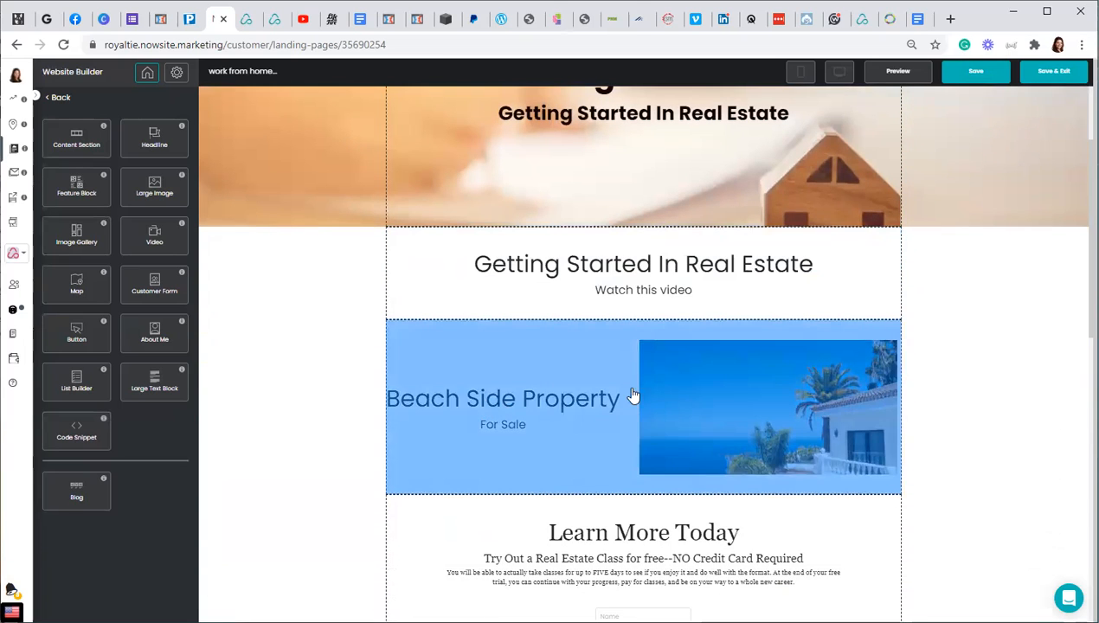
left_click(682, 343)
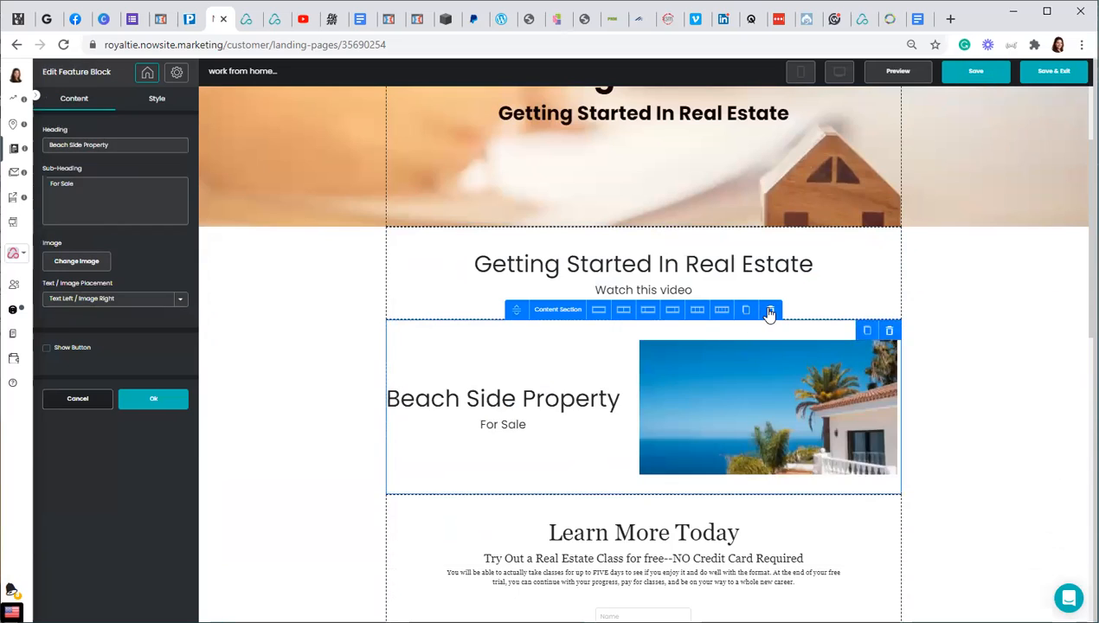
left_click(769, 310)
left_click(611, 369)
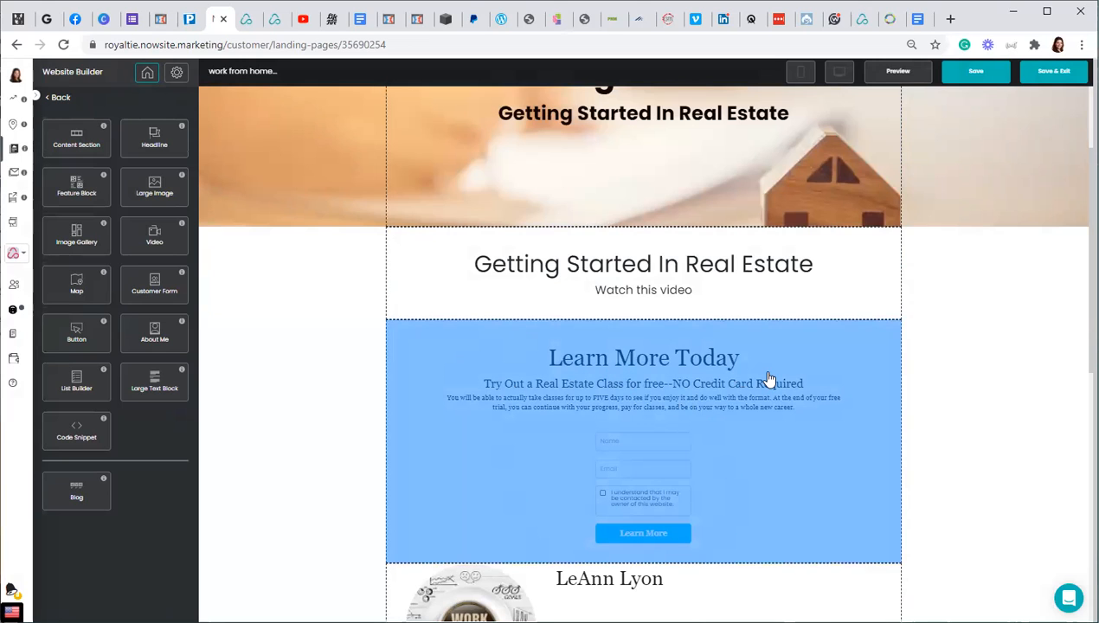
- Review the remaining page sections and open the Learn More Today customer form for editing
scroll(768, 379, "down", 2)
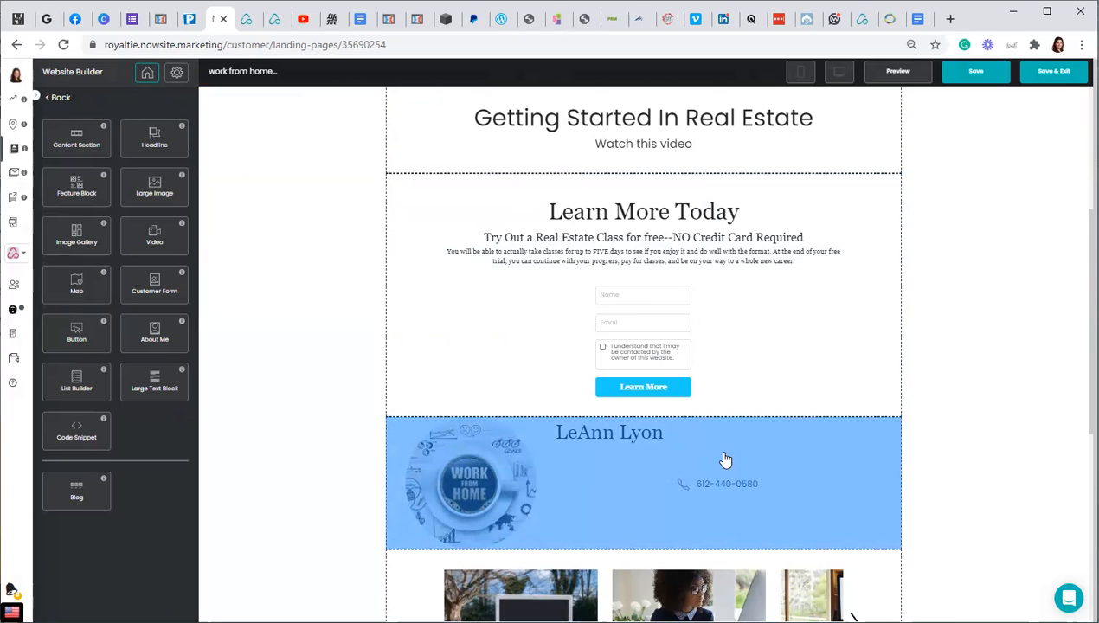
scroll(727, 458, "down", 3)
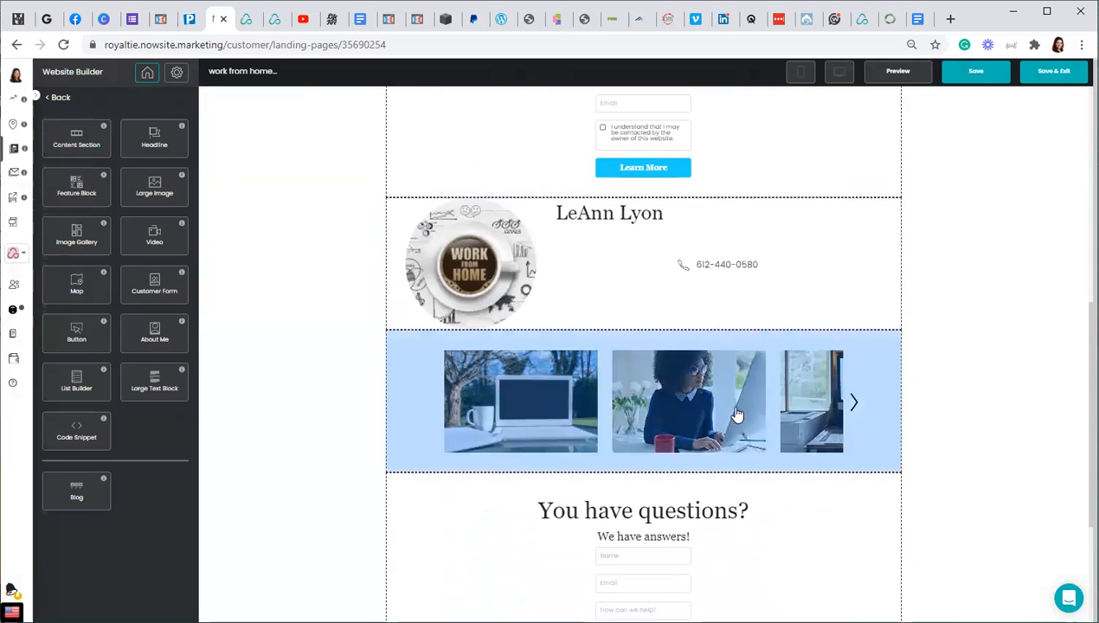
scroll(793, 457, "down", 3)
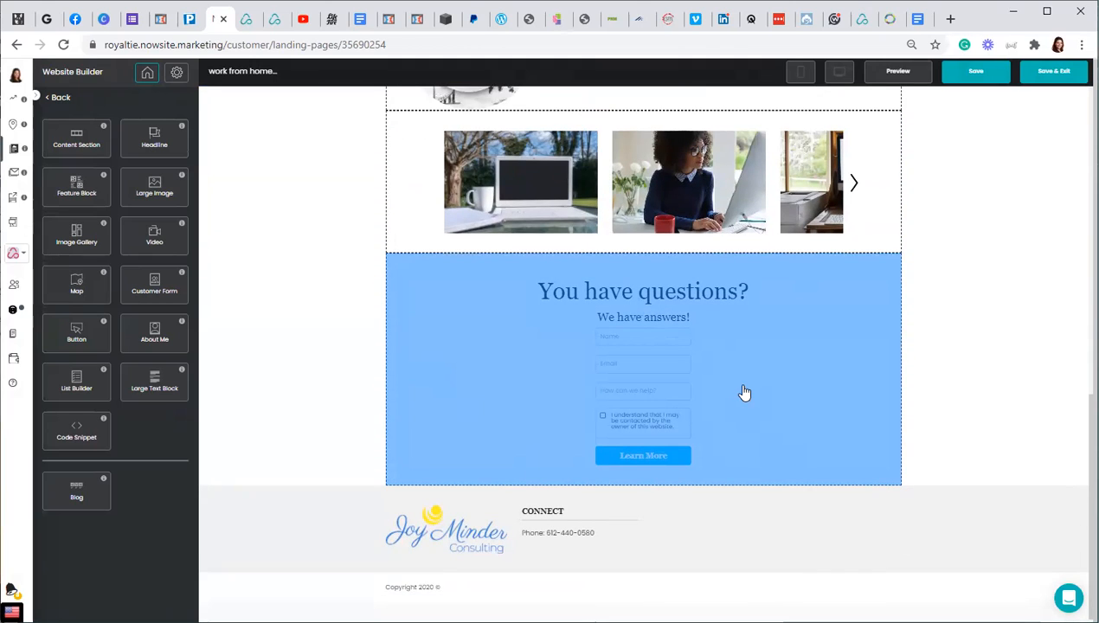
scroll(744, 392, "up", 8)
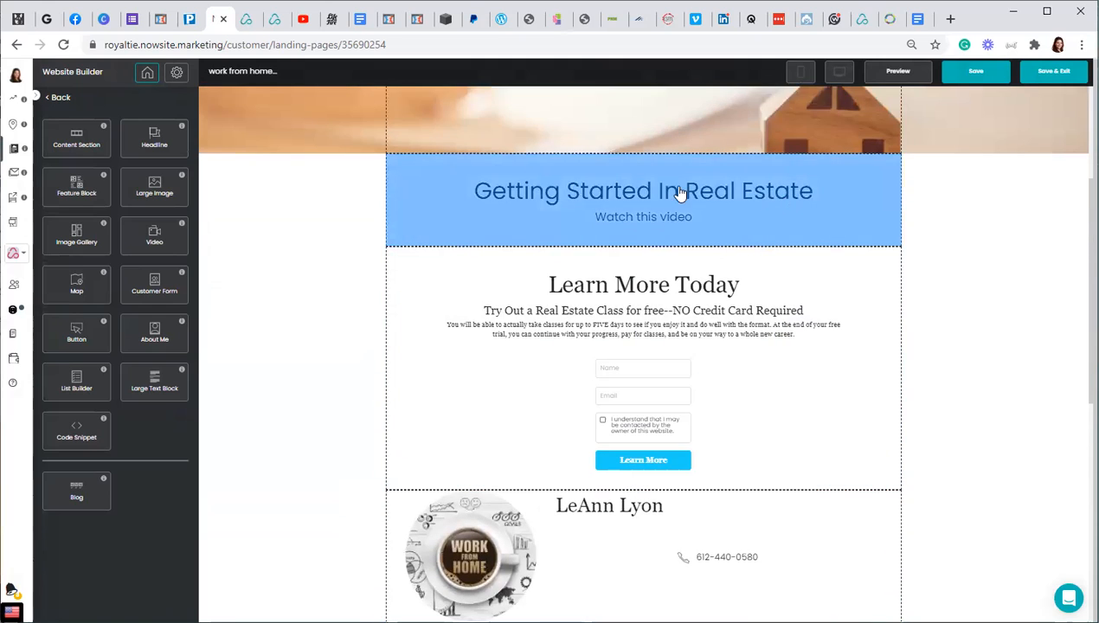
left_click(487, 331)
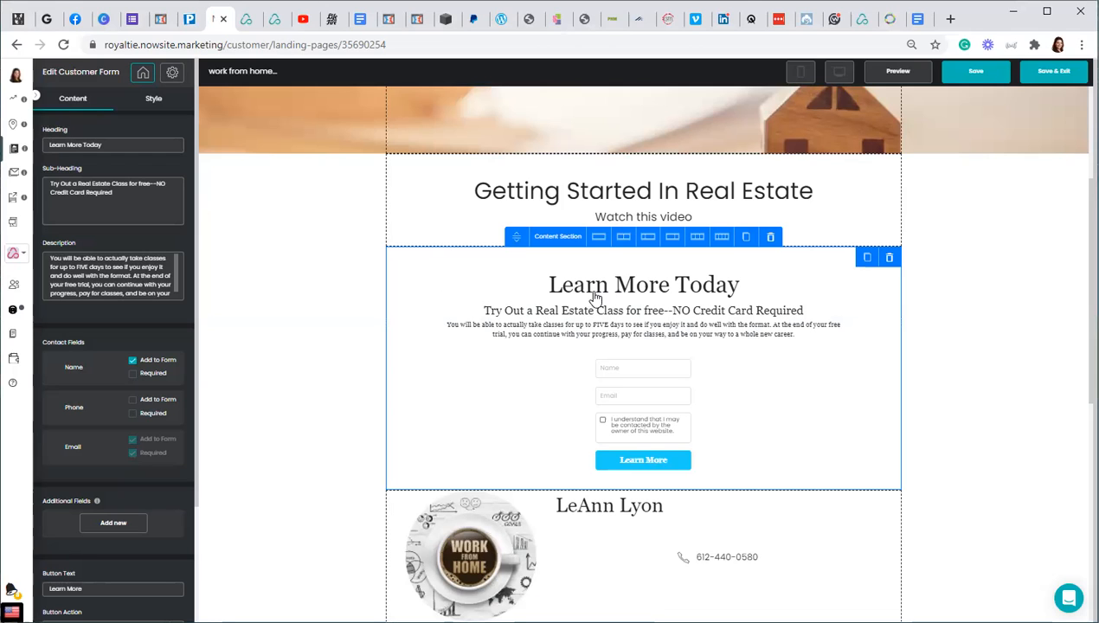
- Delete the empty content section added above the Learn More Today form
left_click_drag(750, 295, 581, 298)
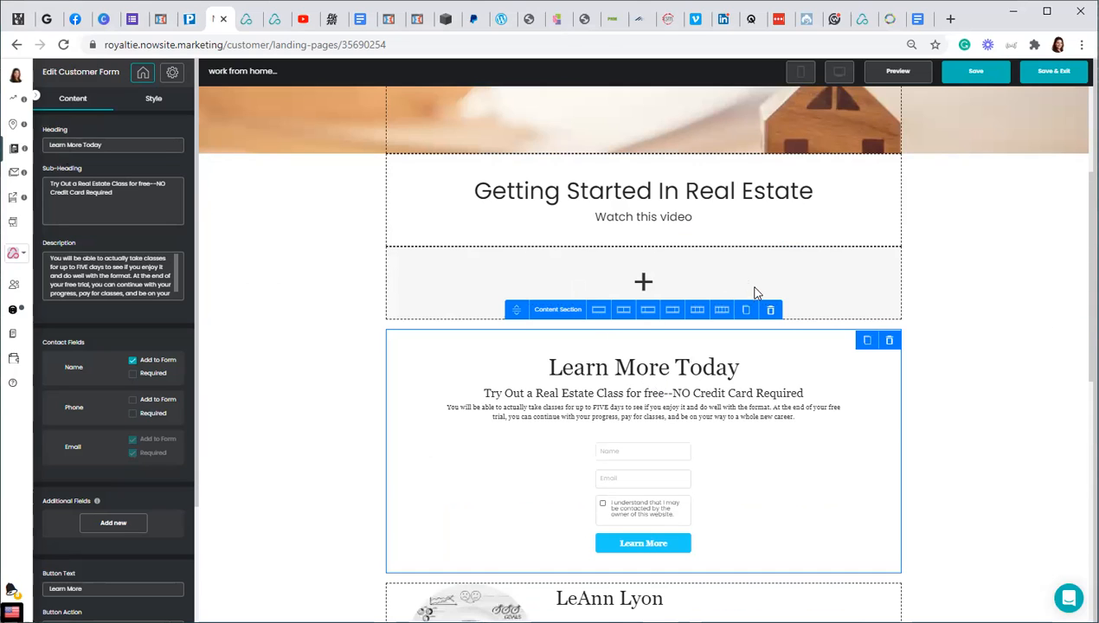
scroll(750, 415, "up", 2)
scroll(750, 416, "down", 10)
scroll(751, 410, "up", 3)
scroll(751, 410, "up", 4)
left_click(775, 178)
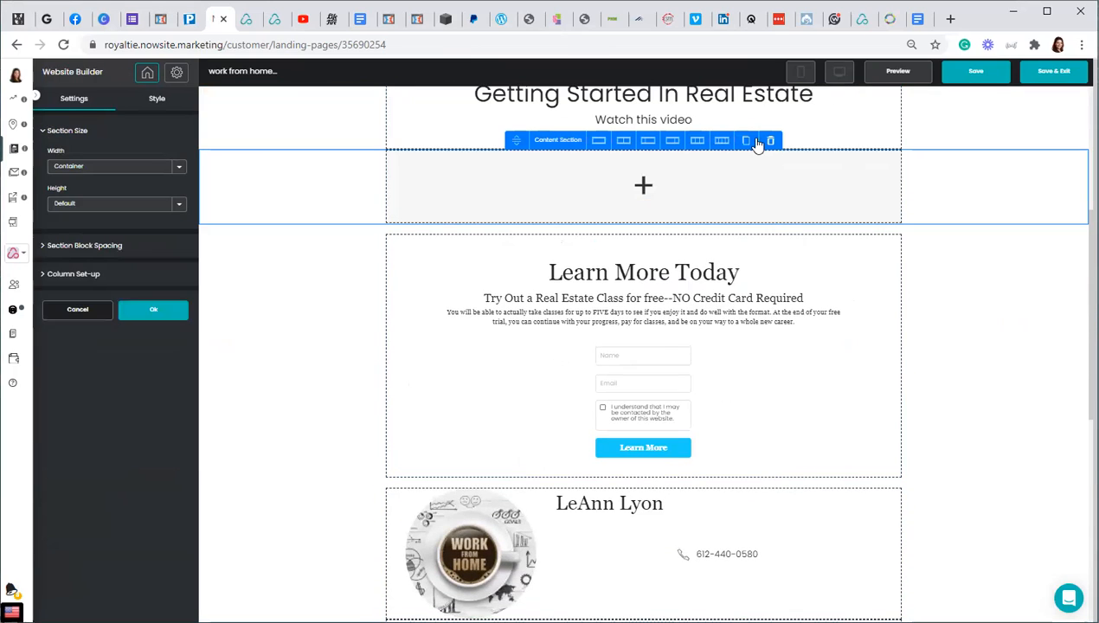
left_click(769, 141)
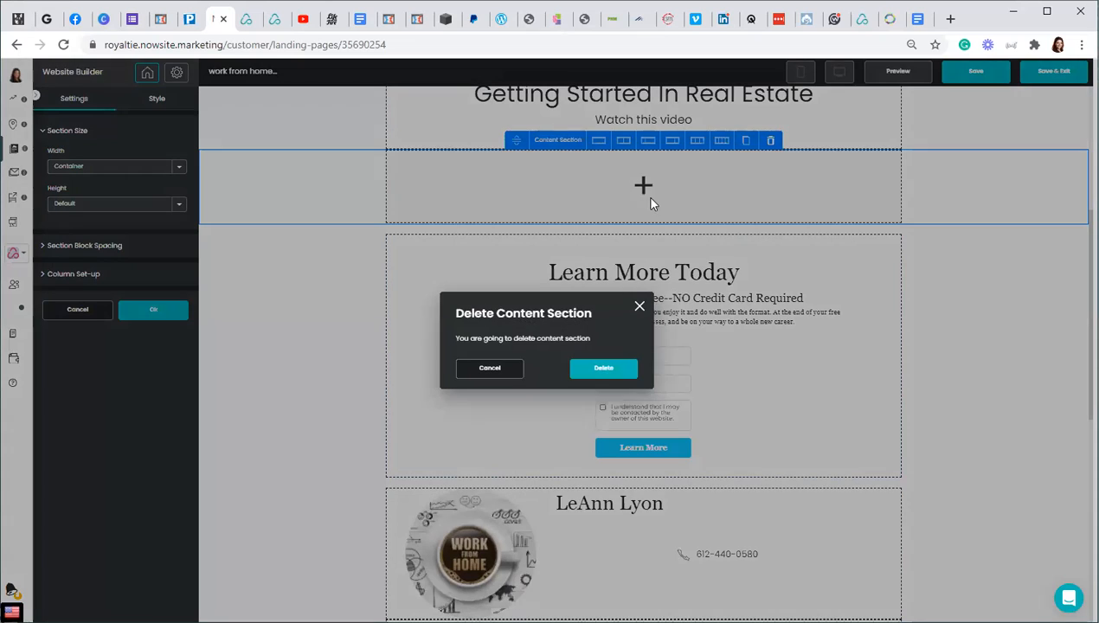
left_click(604, 370)
- Open the Learn More Today customer form for editing and examine its style and content settings
left_click(504, 256)
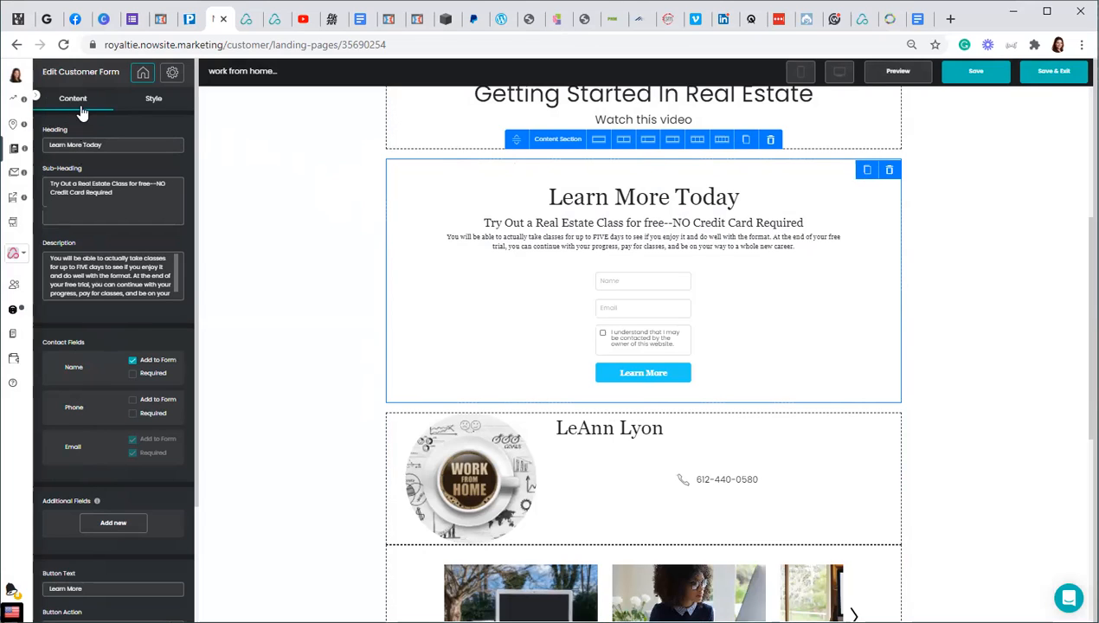
left_click(155, 102)
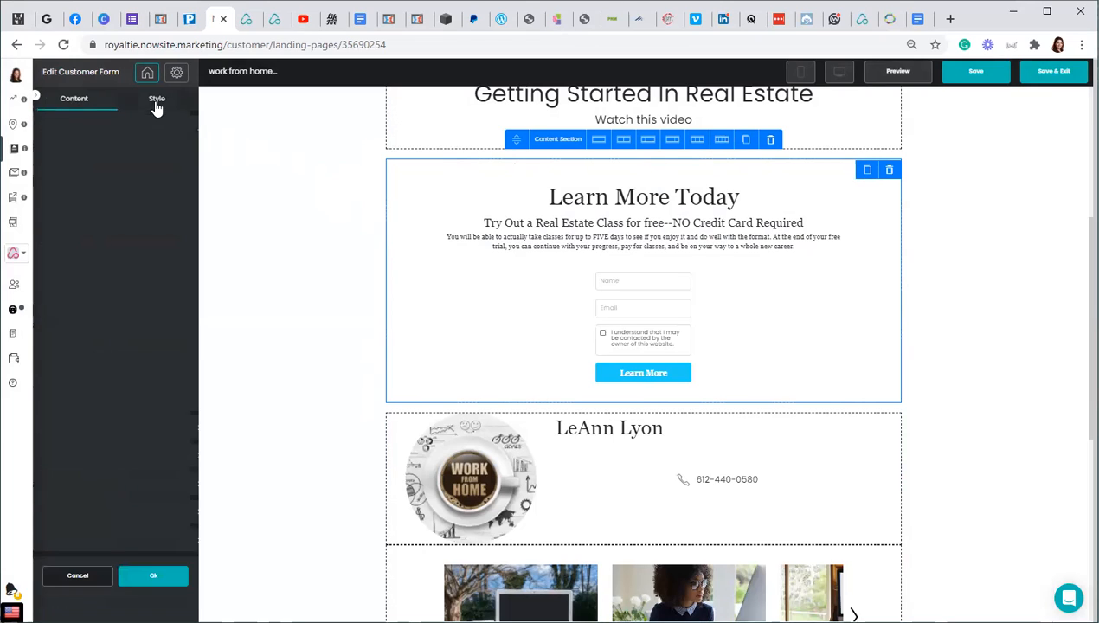
left_click(78, 106)
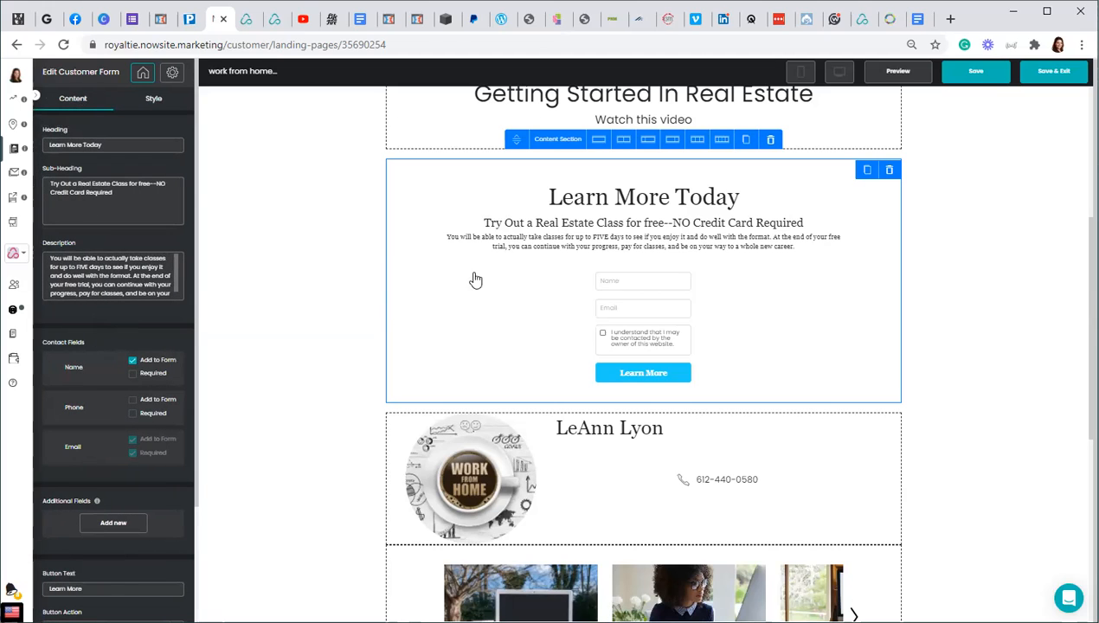
left_click(155, 102)
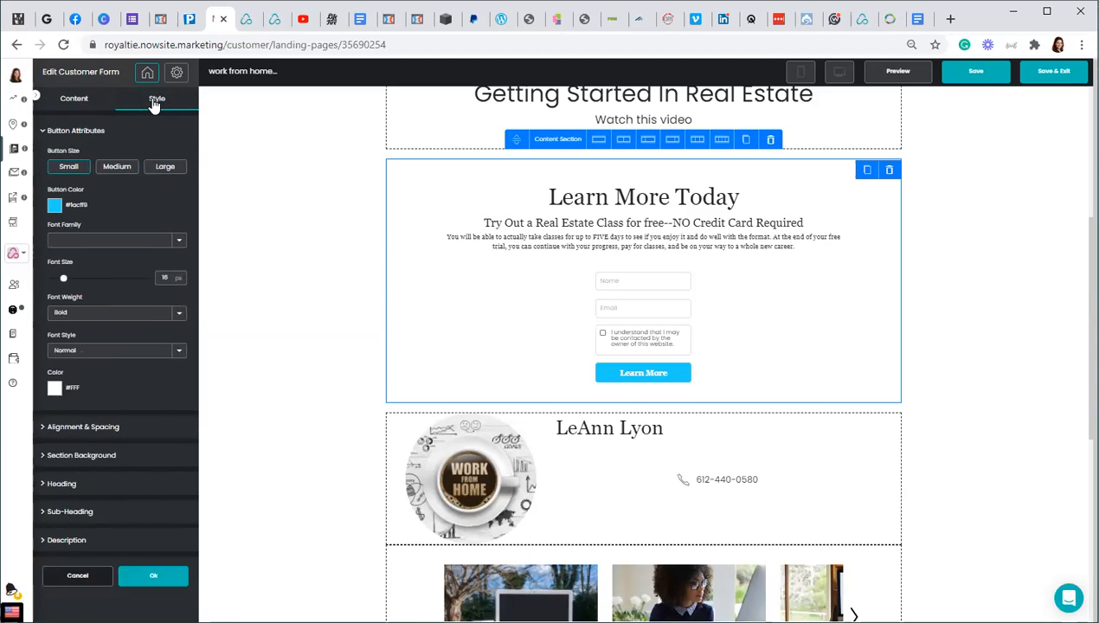
left_click(74, 100)
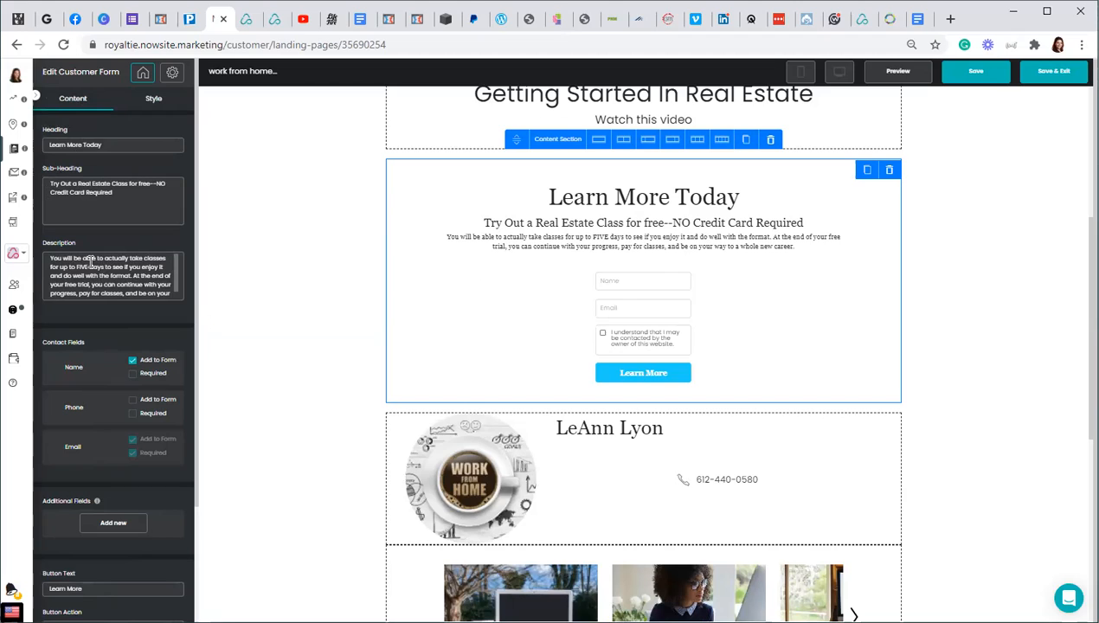
- Copy the customer form's full description text and append it to the end of the sub-heading
left_click_drag(50, 258, 133, 320)
key("ctrl+c")
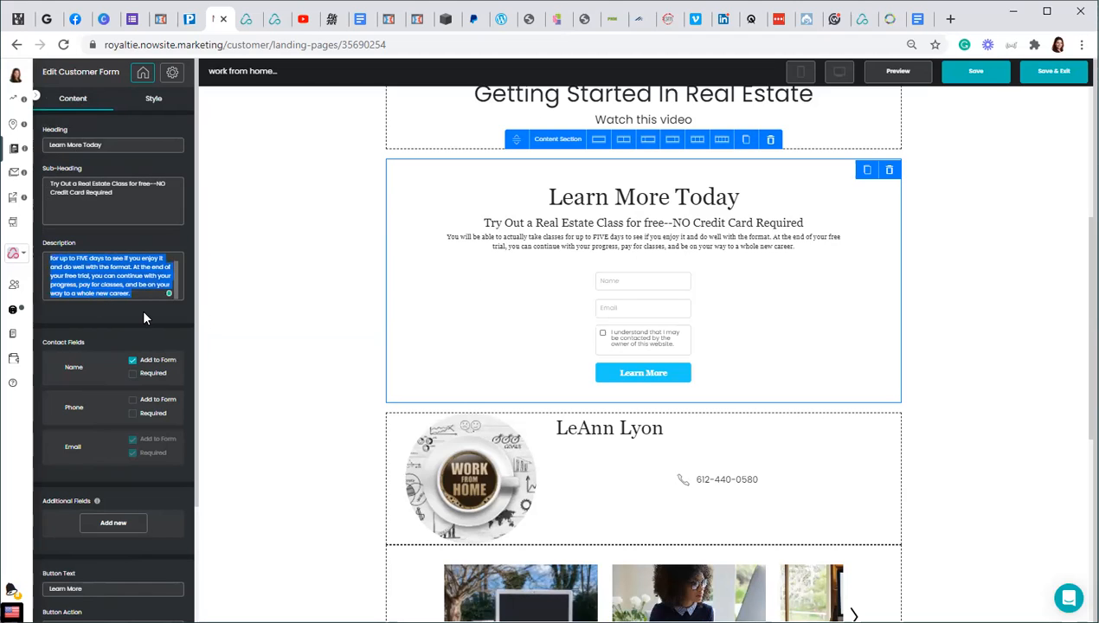
left_click(134, 196)
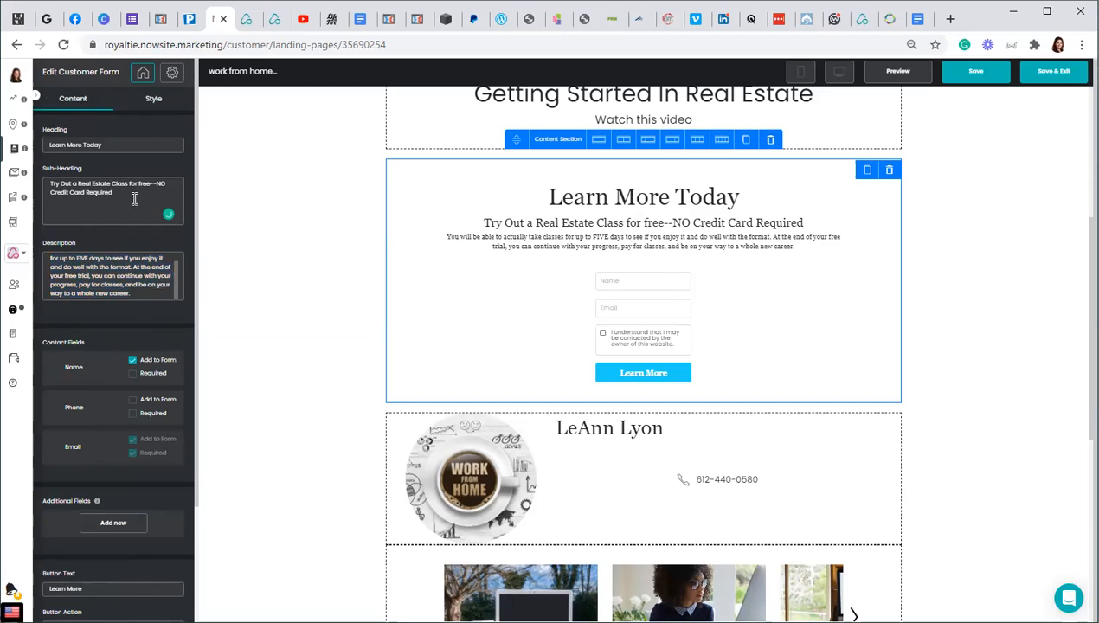
key("ctrl+v")
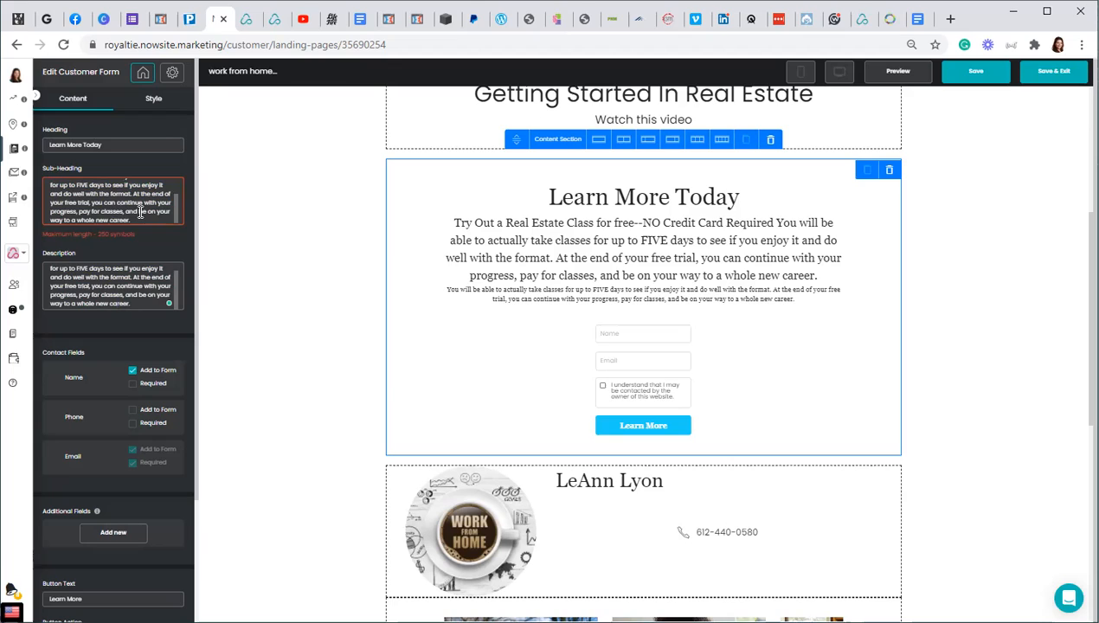
- Replace the heading with "Try Out a Real Estate Class for free--NO Credit Card Required" cut from the sub-heading, and remove the leftover blank line
scroll(119, 192, "up", 2)
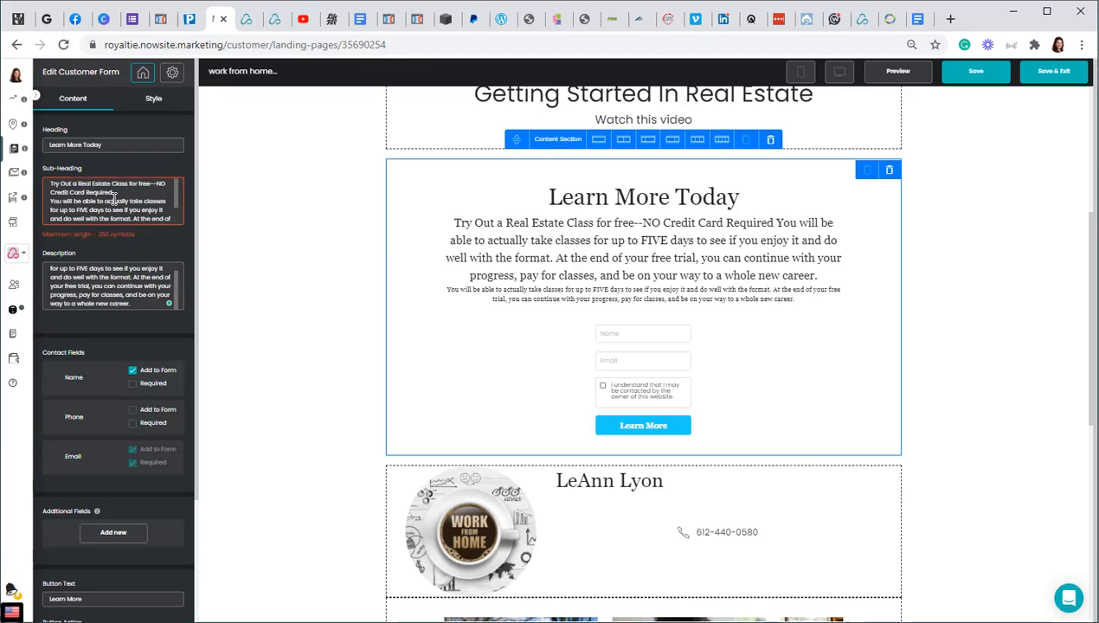
left_click(122, 192)
left_click_drag(118, 192, 45, 183)
key("ctrl+c")
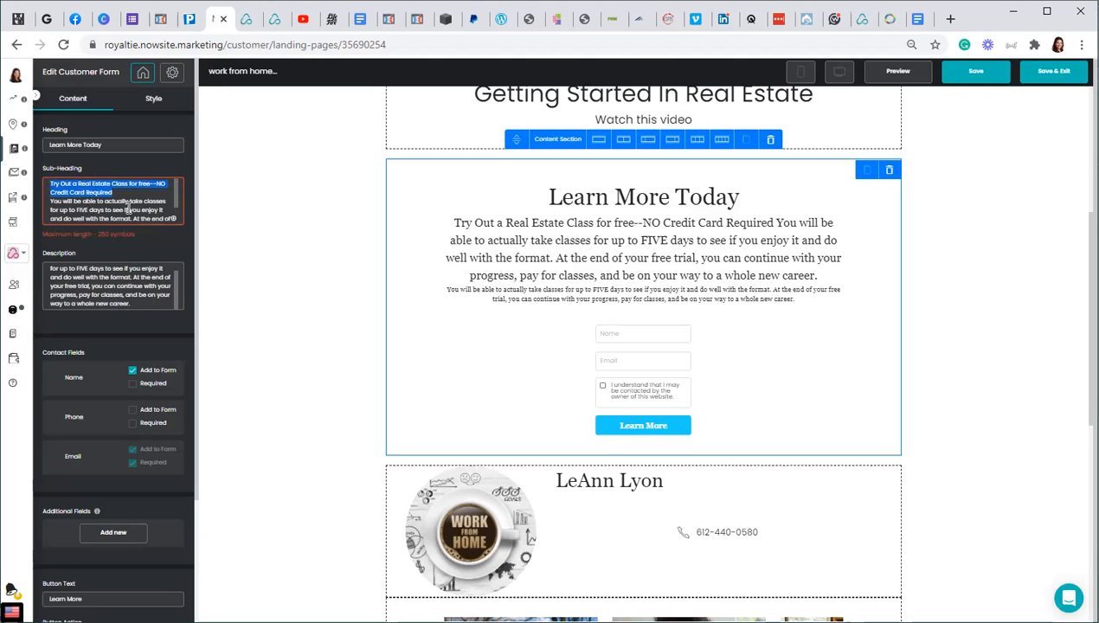
key("BackSpace")
left_click_drag(130, 145, 26, 149)
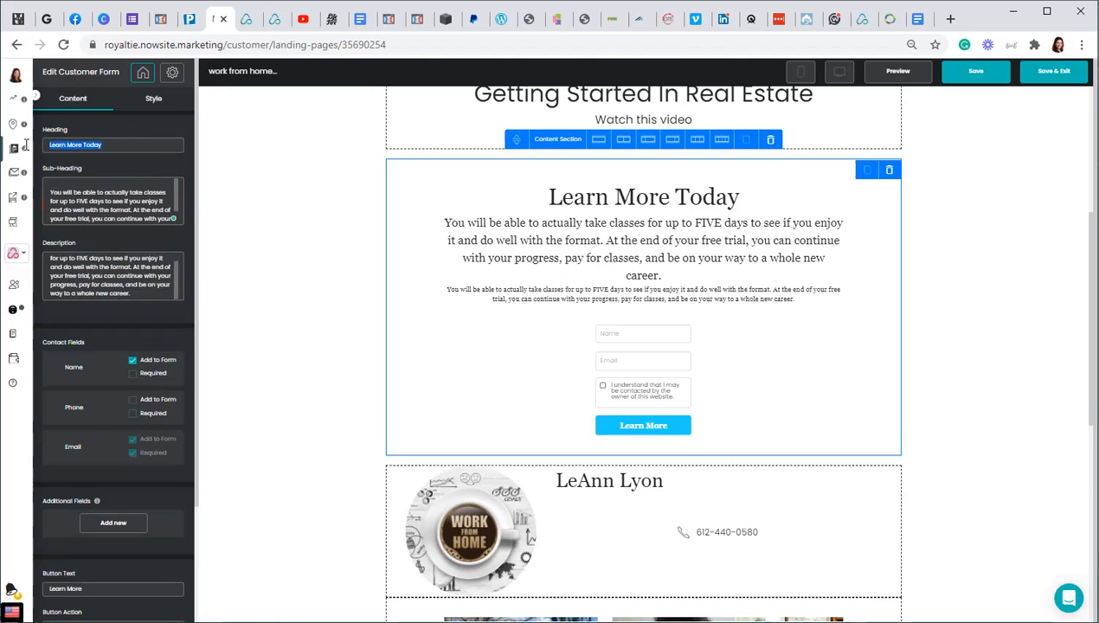
key("ctrl+v")
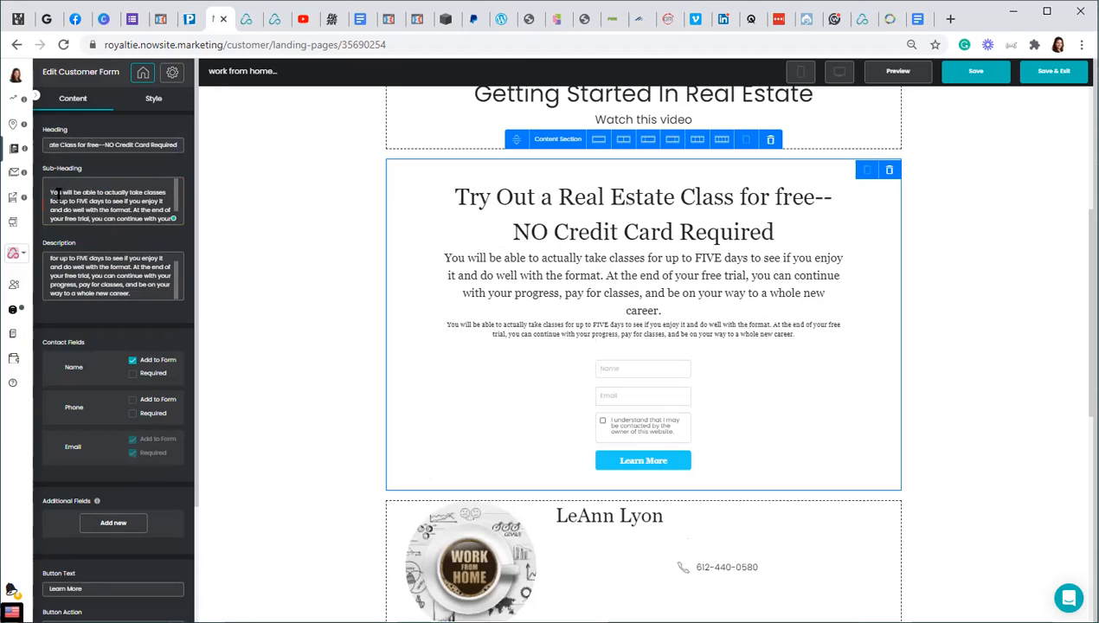
left_click(48, 194)
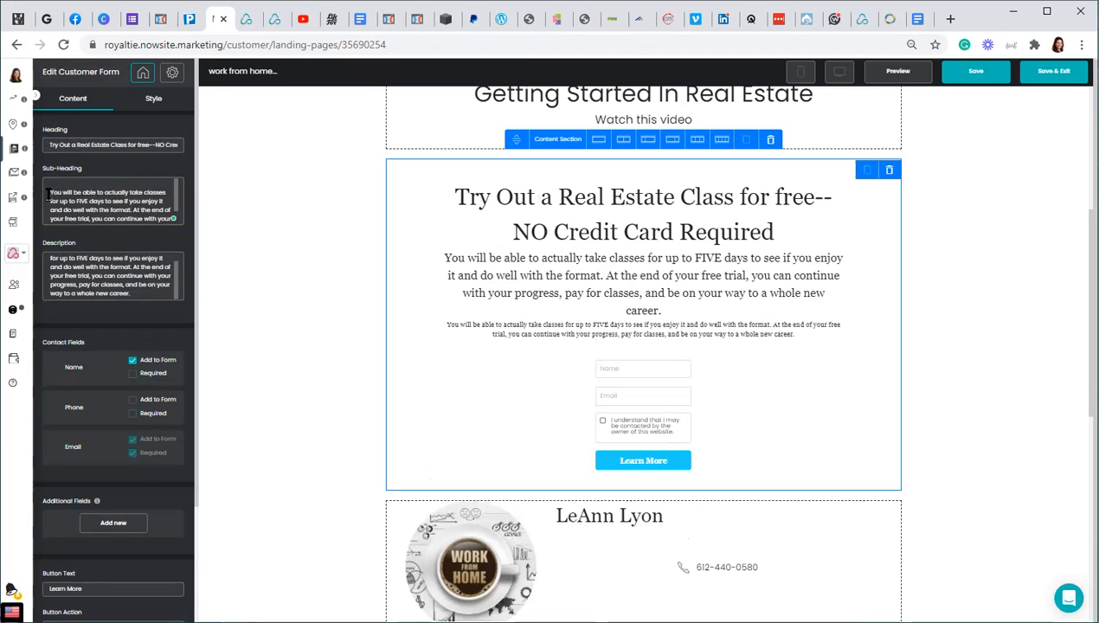
key("BackSpace")
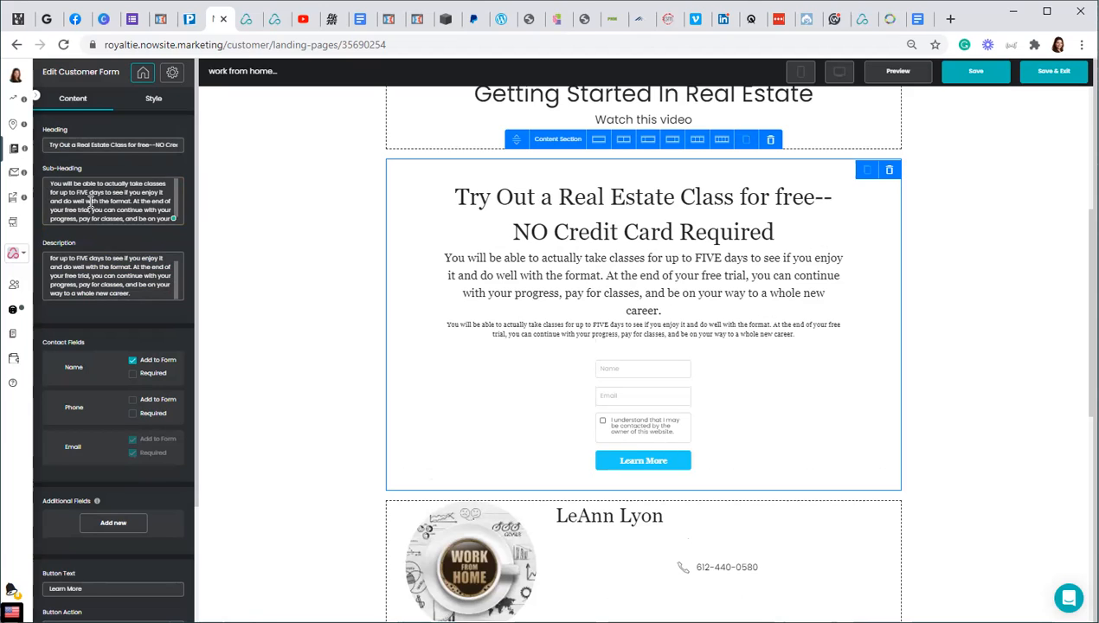
- Replace the form's description with "We do not buy or sell SMS or email lists or customer information."
left_click(132, 268)
left_click_drag(46, 257, 150, 311)
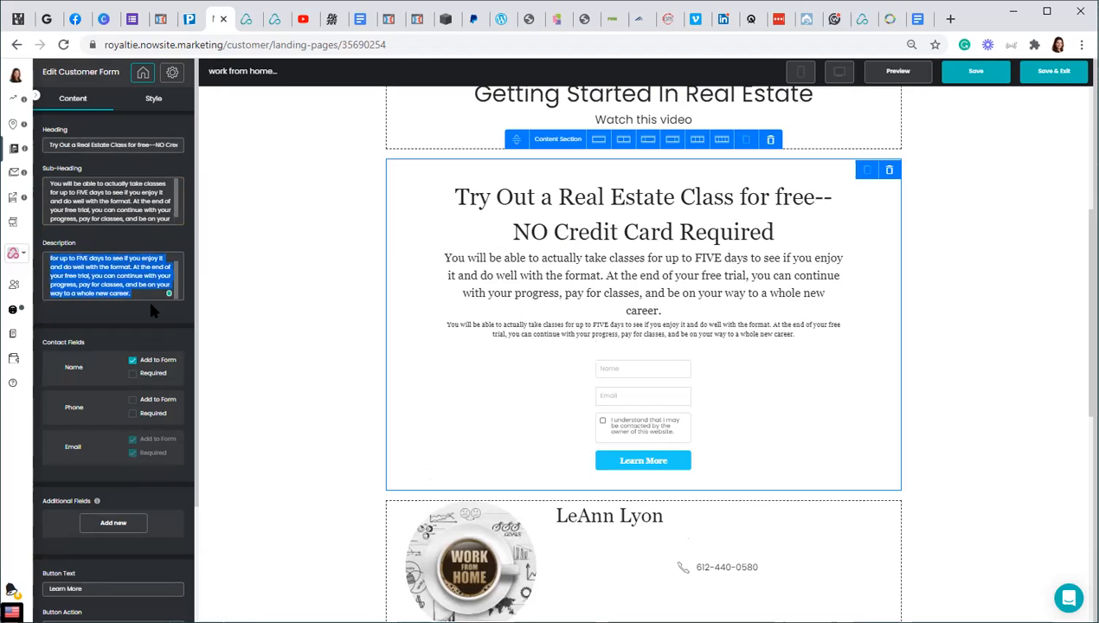
type("We do")
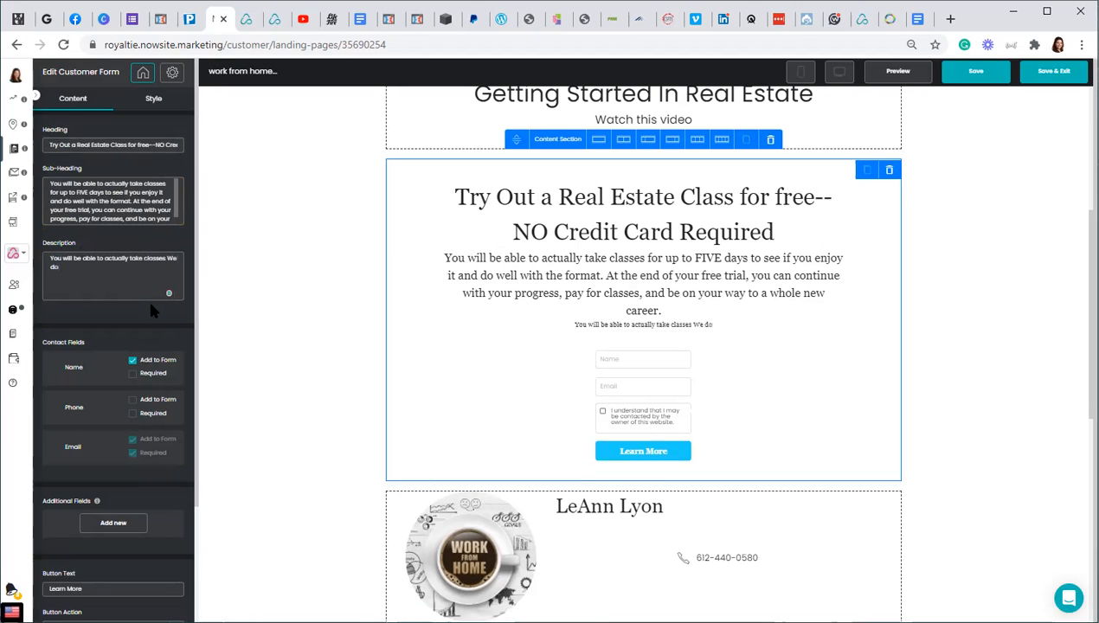
left_click_drag(109, 274, 37, 256)
type("We do not")
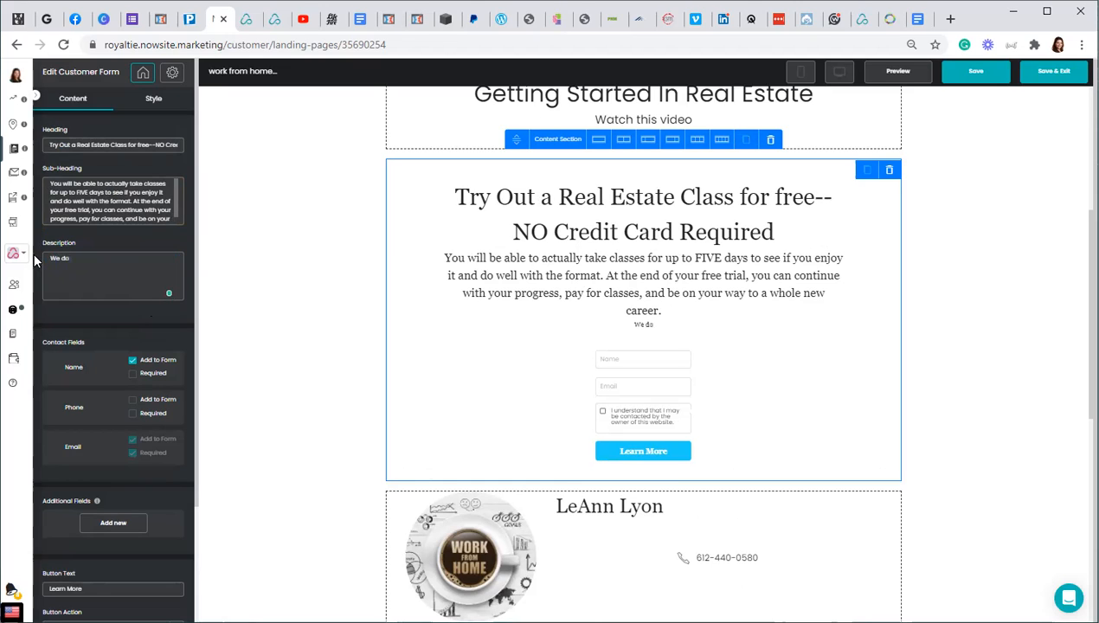
type(" buy or")
type(" sel")
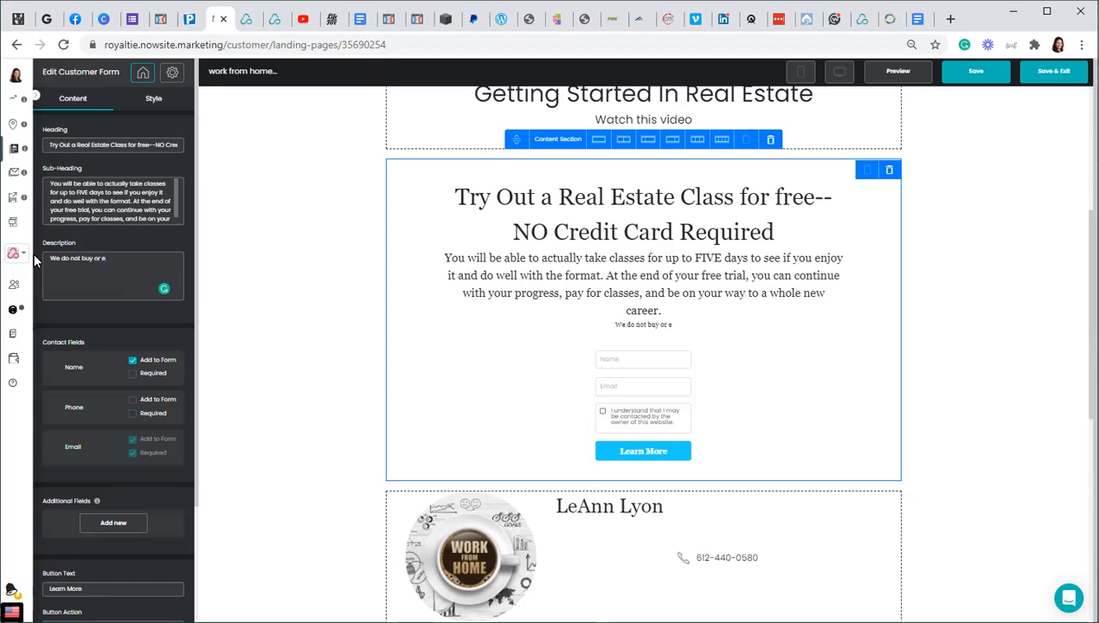
type("l SMS or email or customer information.")
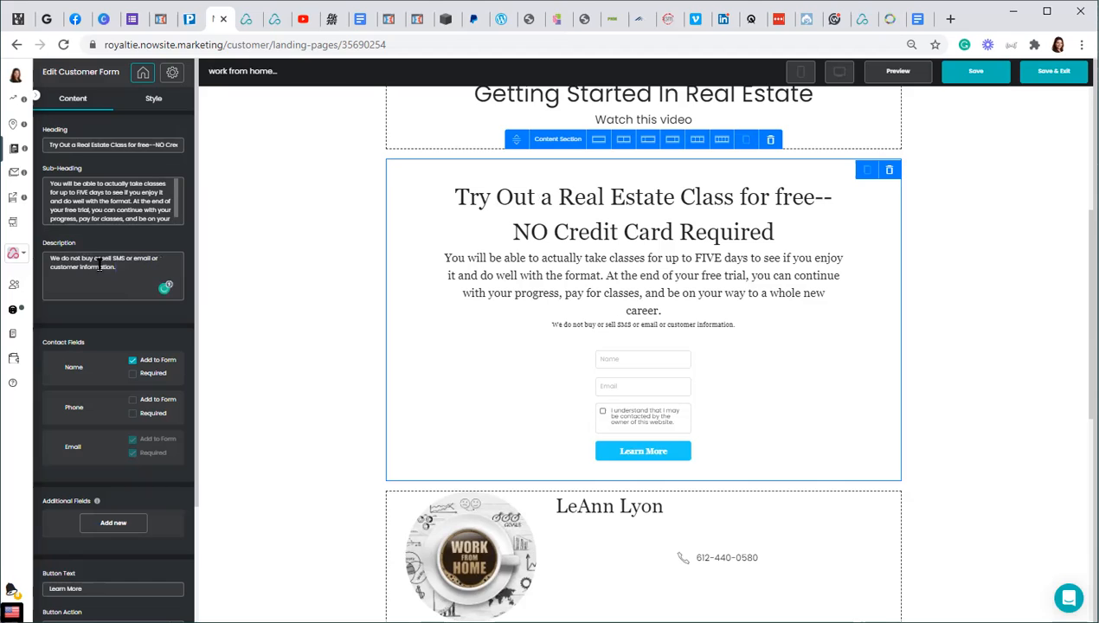
left_click(151, 258)
type("lists")
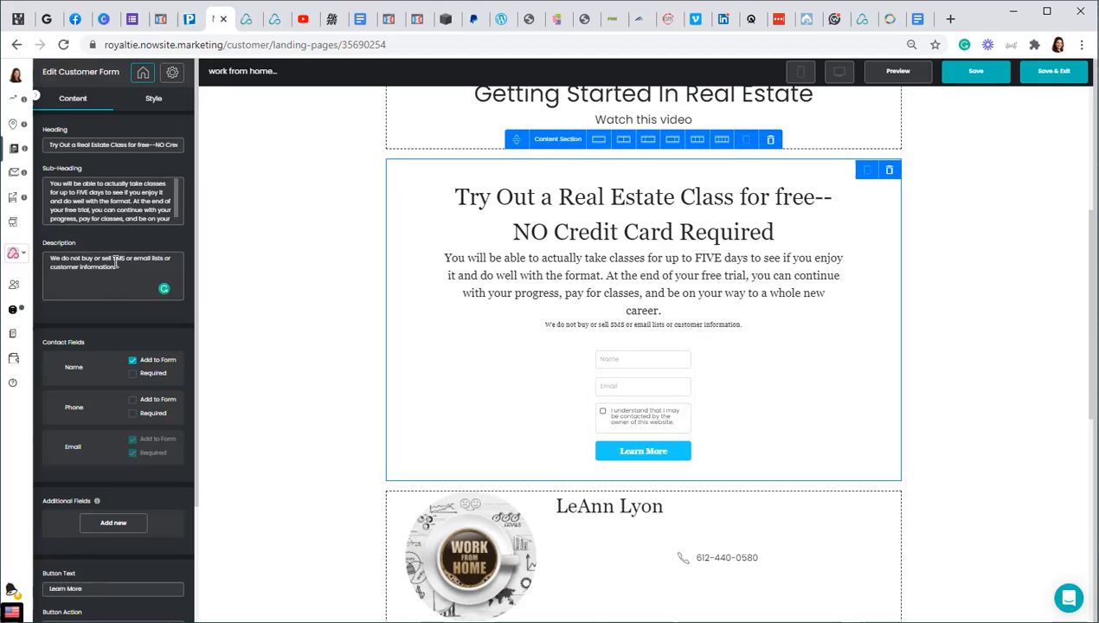
- Add the Phone contact field to the form, and apply the form changes after checking the GDPR compliance settings
left_click(132, 400)
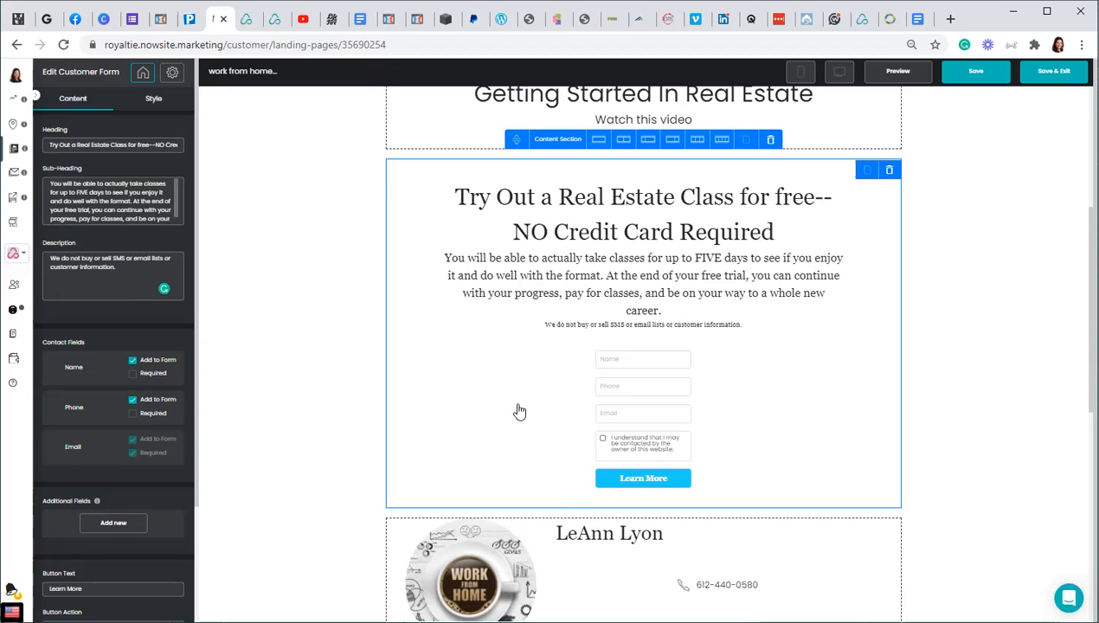
scroll(518, 408, "down", 2)
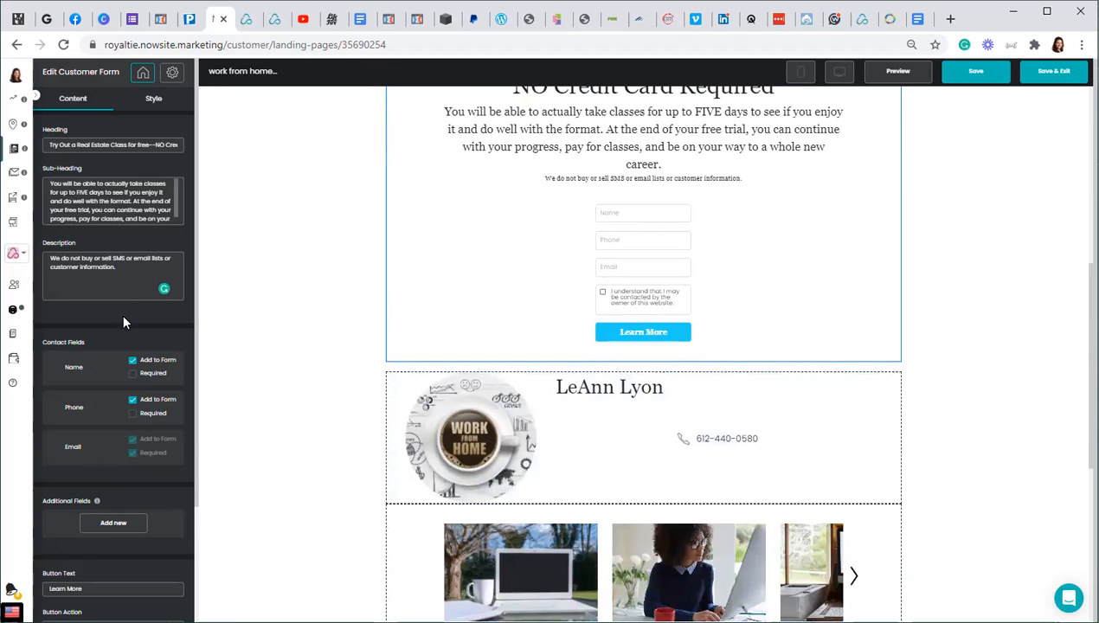
scroll(122, 310, "down", 2)
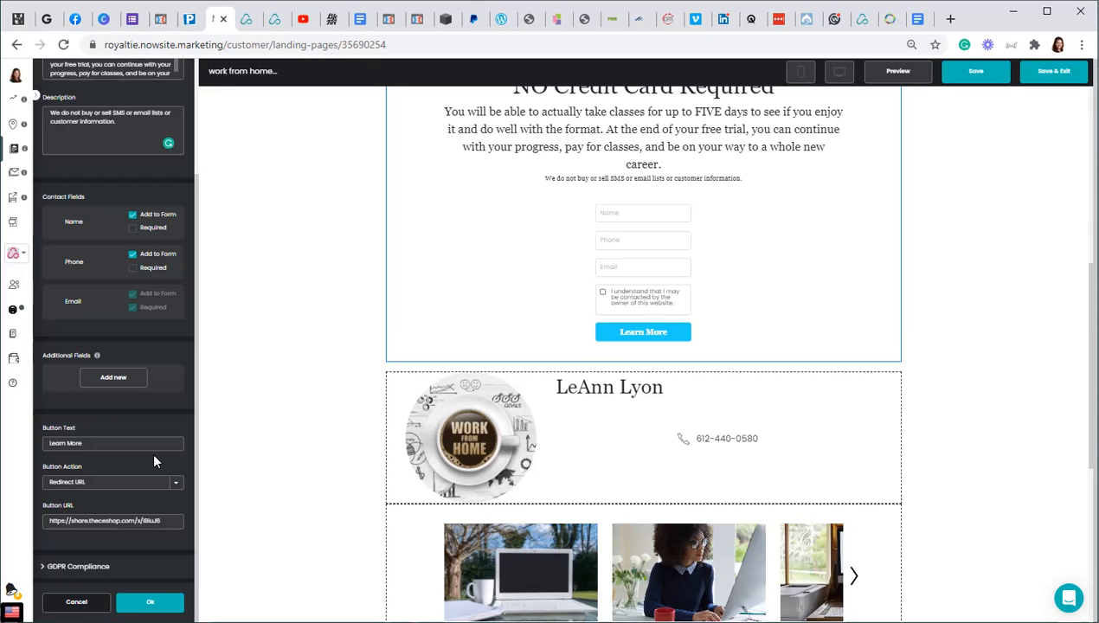
left_click(78, 566)
scroll(120, 563, "down", 1)
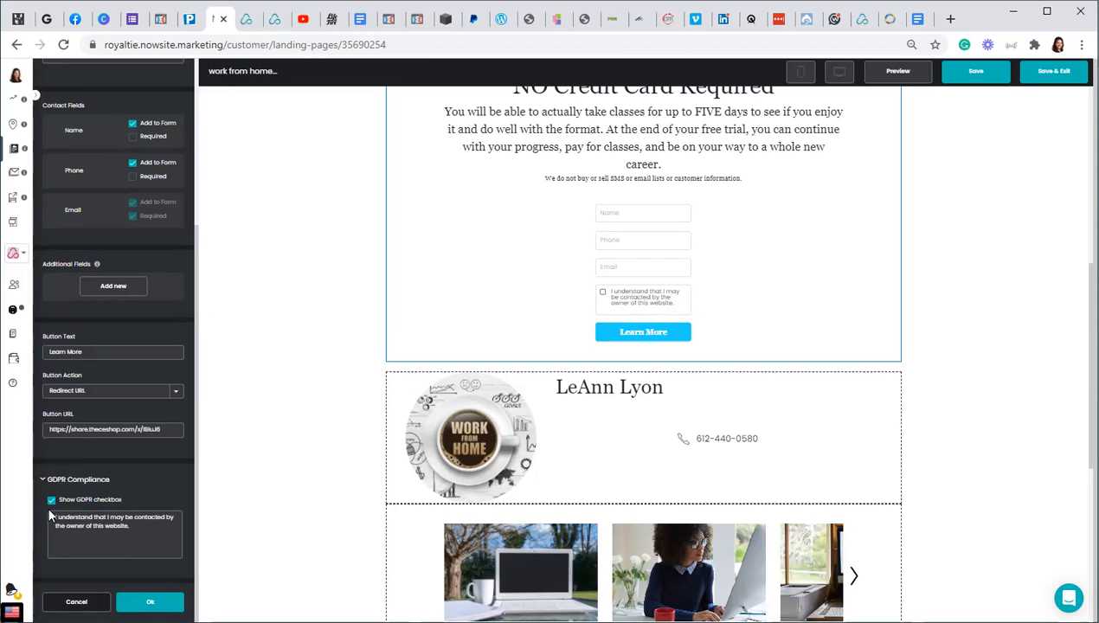
left_click(163, 601)
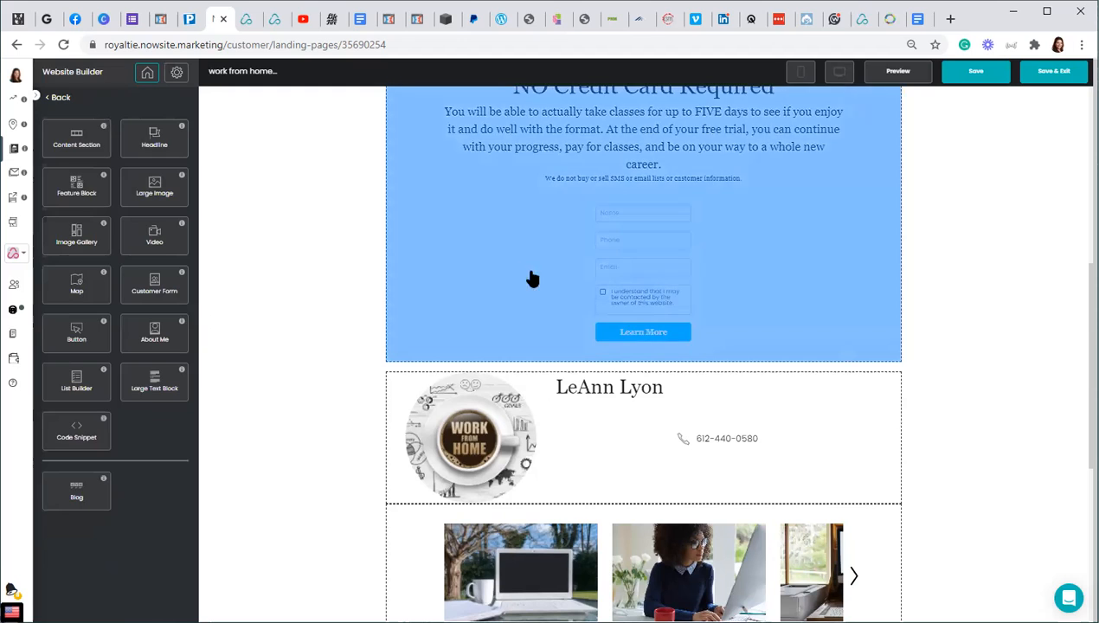
- Reopen the real estate class customer form's style settings and set the button size to Medium
left_click(513, 271)
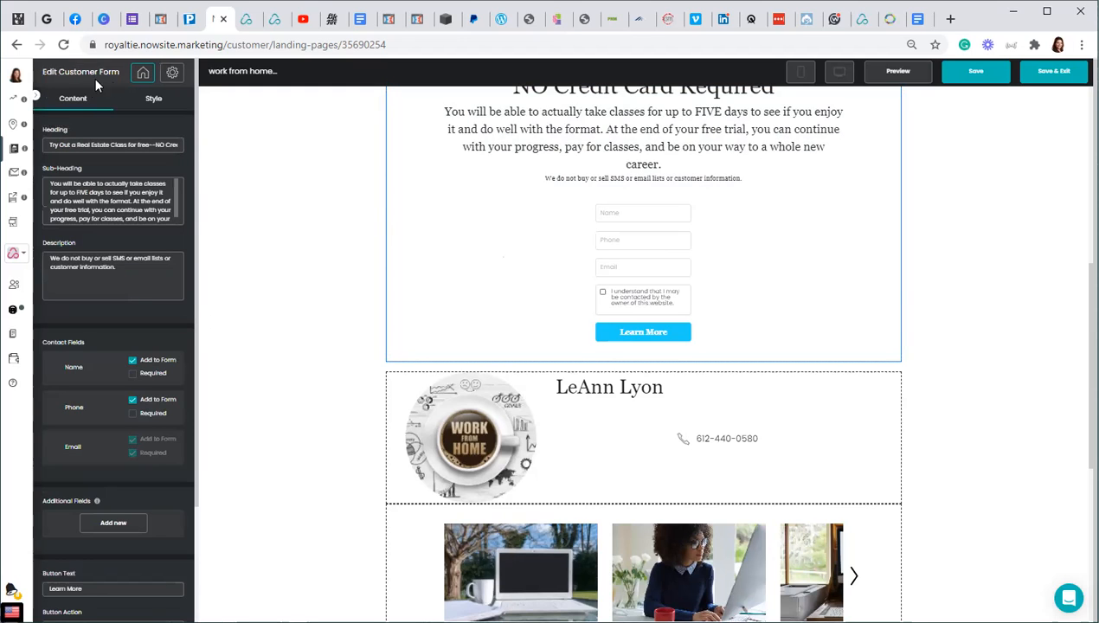
left_click(154, 99)
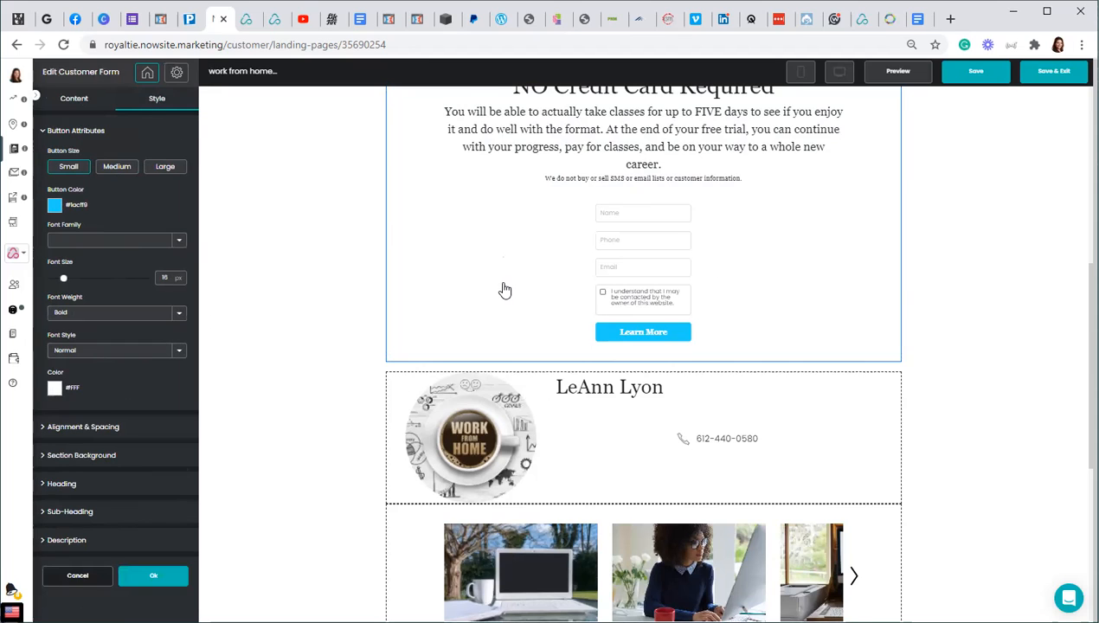
scroll(500, 259, "up", 1)
scroll(497, 236, "up", 1)
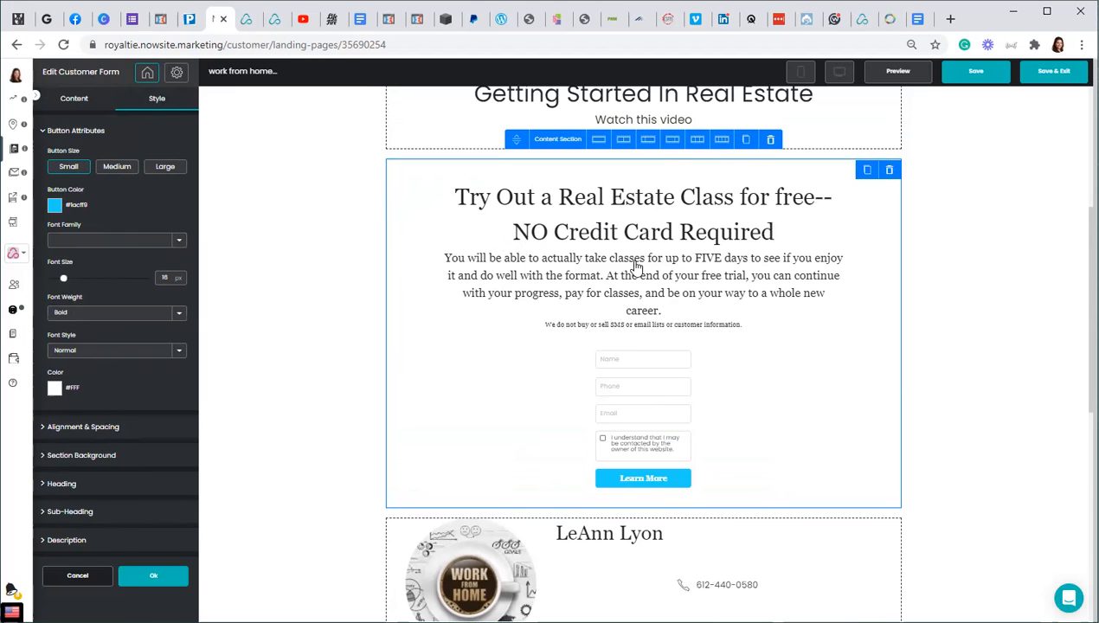
left_click(110, 176)
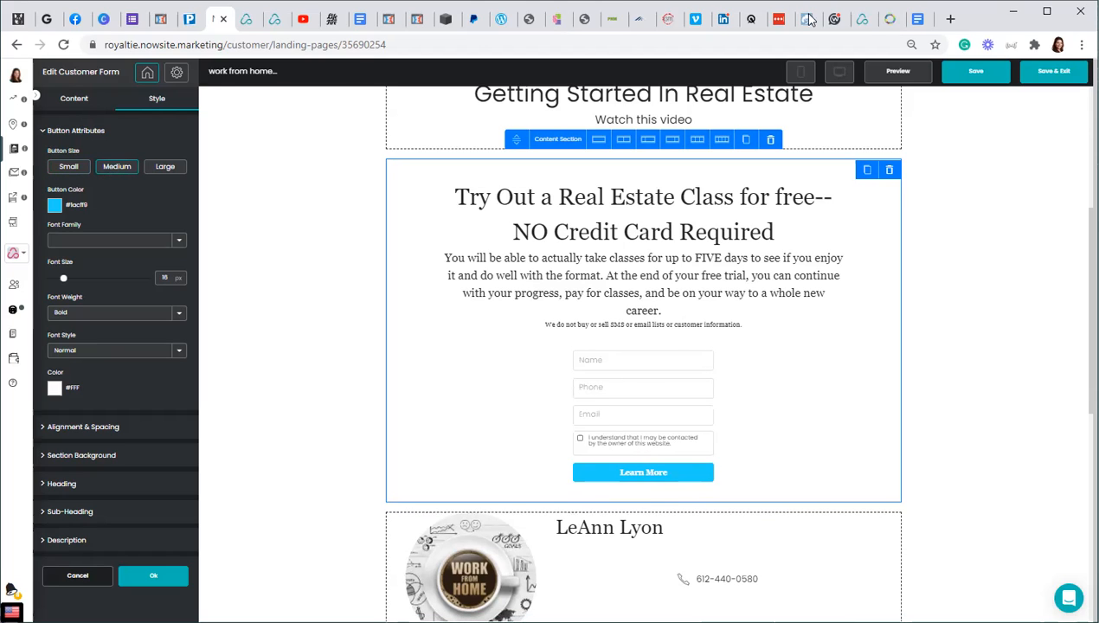
- Switch to the client intake document in Google Docs and copy the Logo Blue hex code 3077d8
left_click(917, 18)
scroll(410, 325, "up", 9)
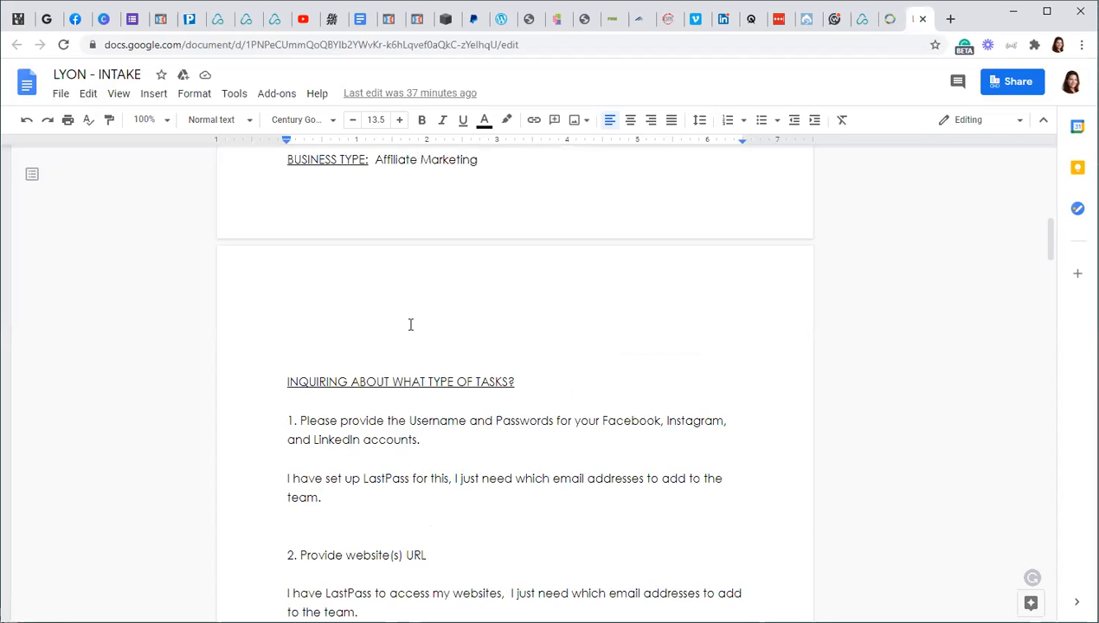
scroll(412, 306, "down", 4)
scroll(411, 303, "down", 12)
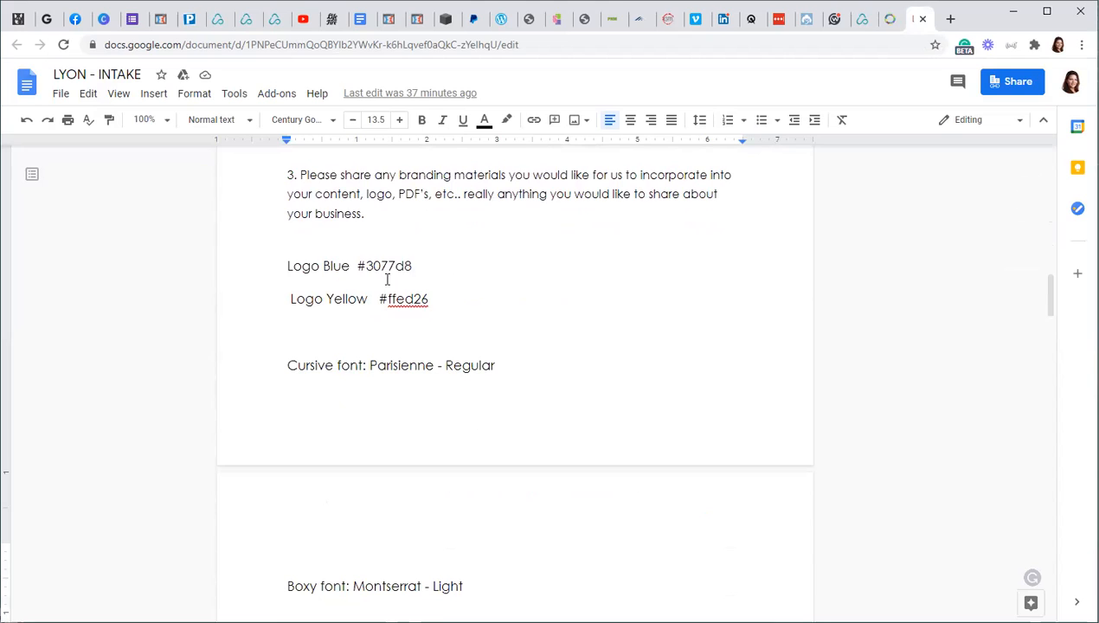
left_click_drag(418, 266, 365, 267)
key("ctrl+c")
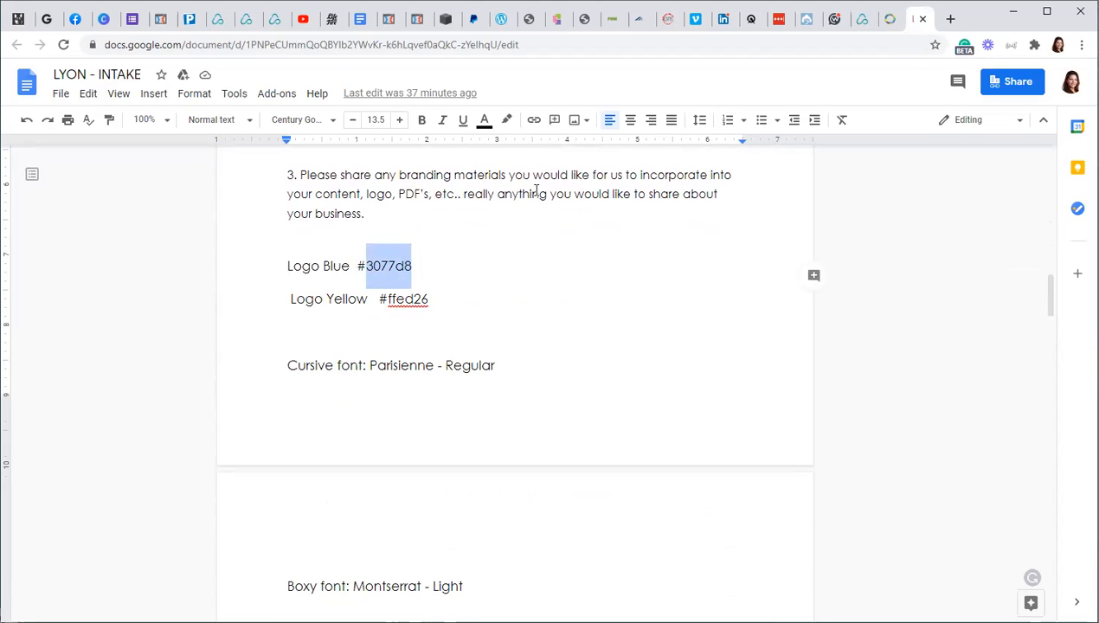
- Return to the website builder and set the customer form's button color to the copied hex code 3077d8
left_click(220, 19)
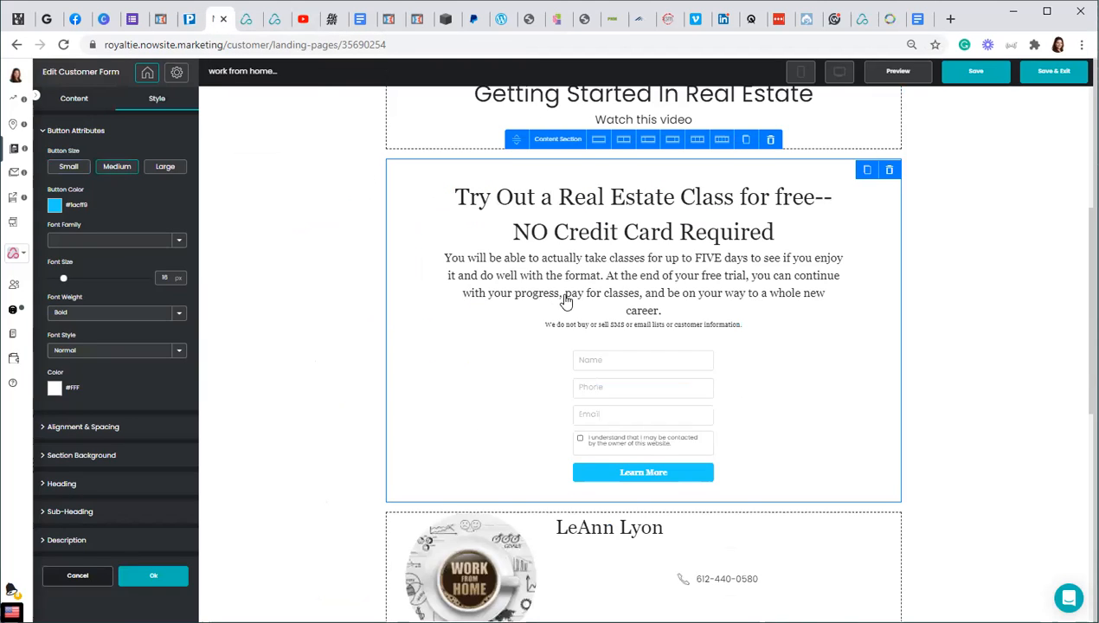
left_click(54, 205)
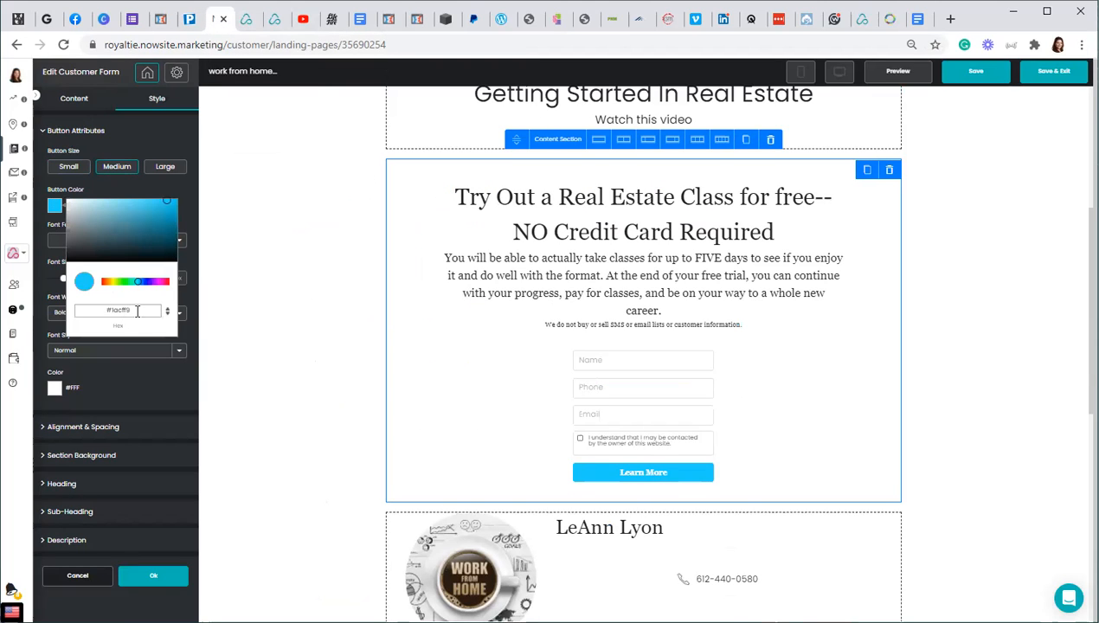
left_click_drag(136, 311, 80, 310)
key("ctrl+v")
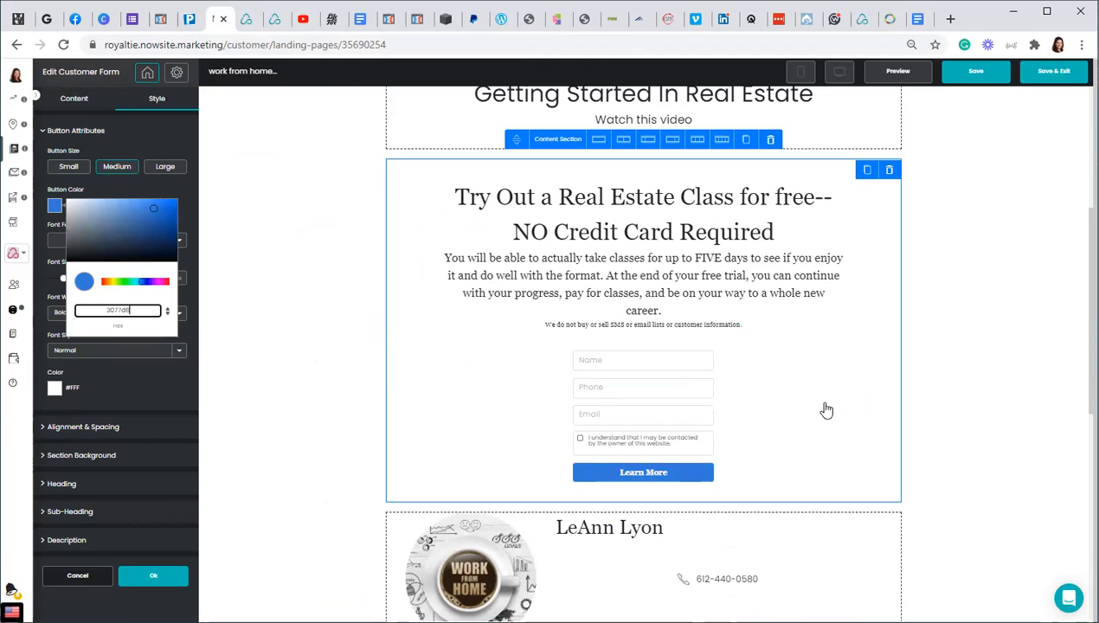
- Reopen the real estate class form's style settings and set the button's text color to hex 000000
left_click(346, 315)
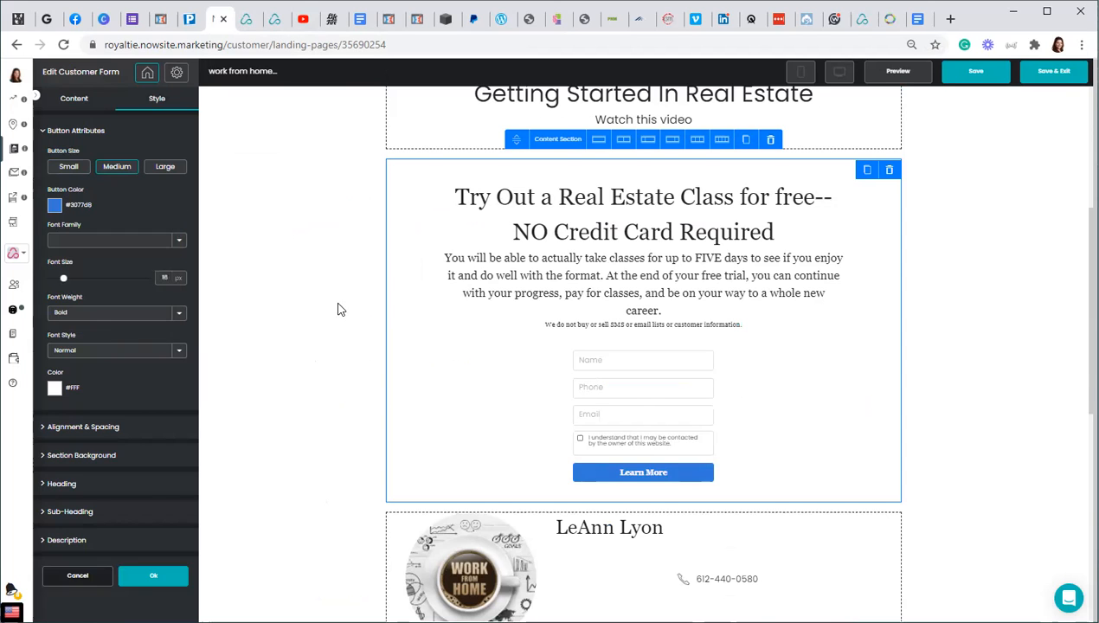
left_click(341, 308)
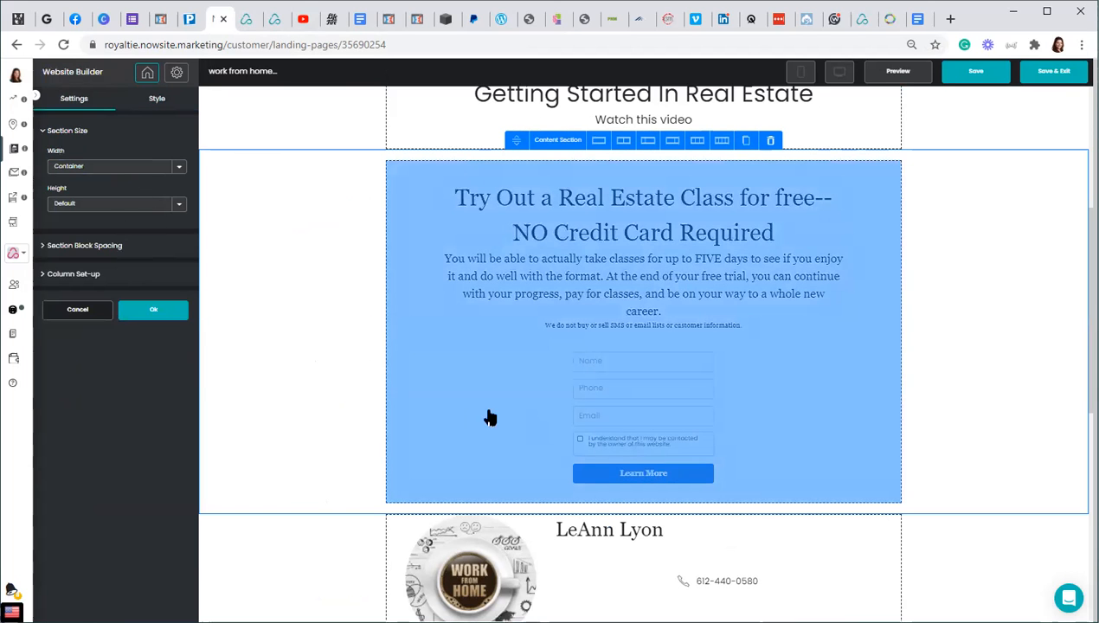
left_click(503, 397)
scroll(101, 378, "down", 2)
scroll(101, 378, "up", 2)
left_click(155, 99)
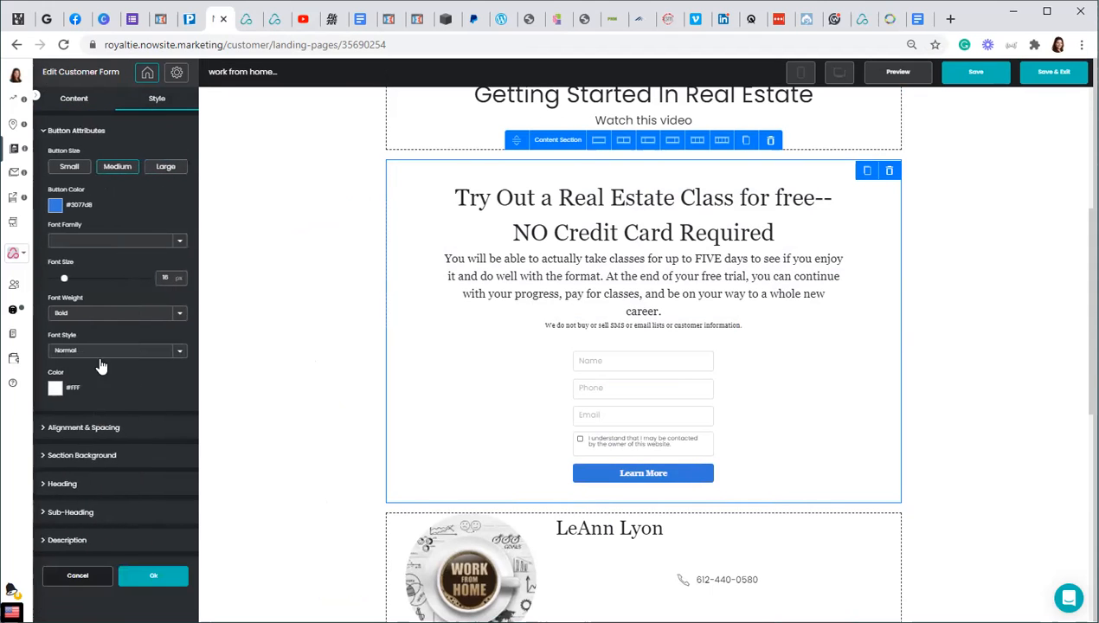
left_click(54, 388)
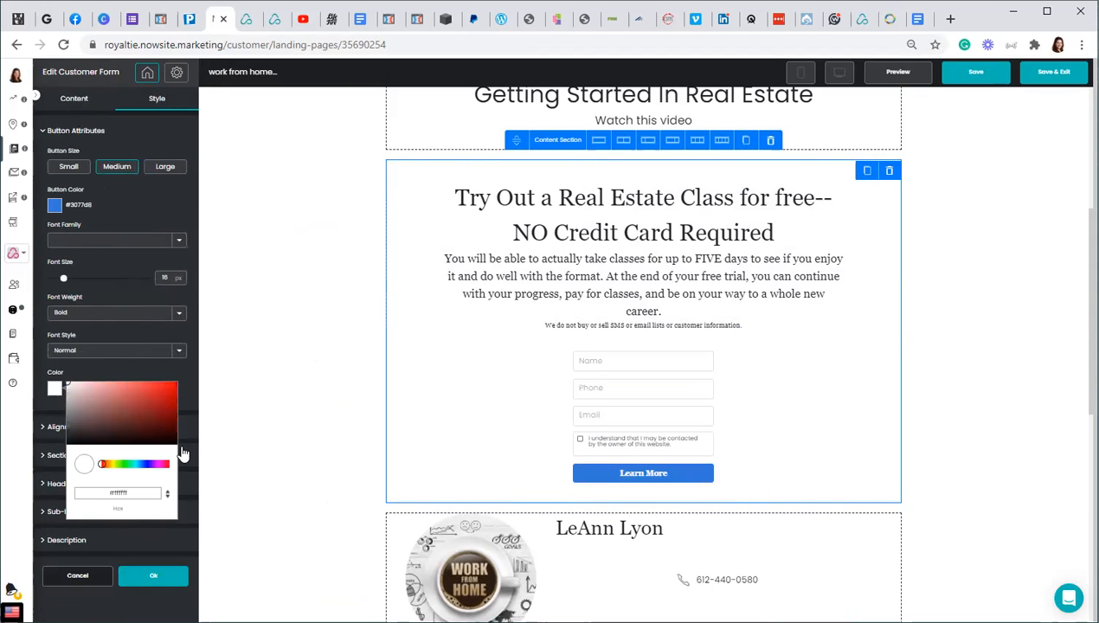
left_click_drag(149, 495, 104, 494)
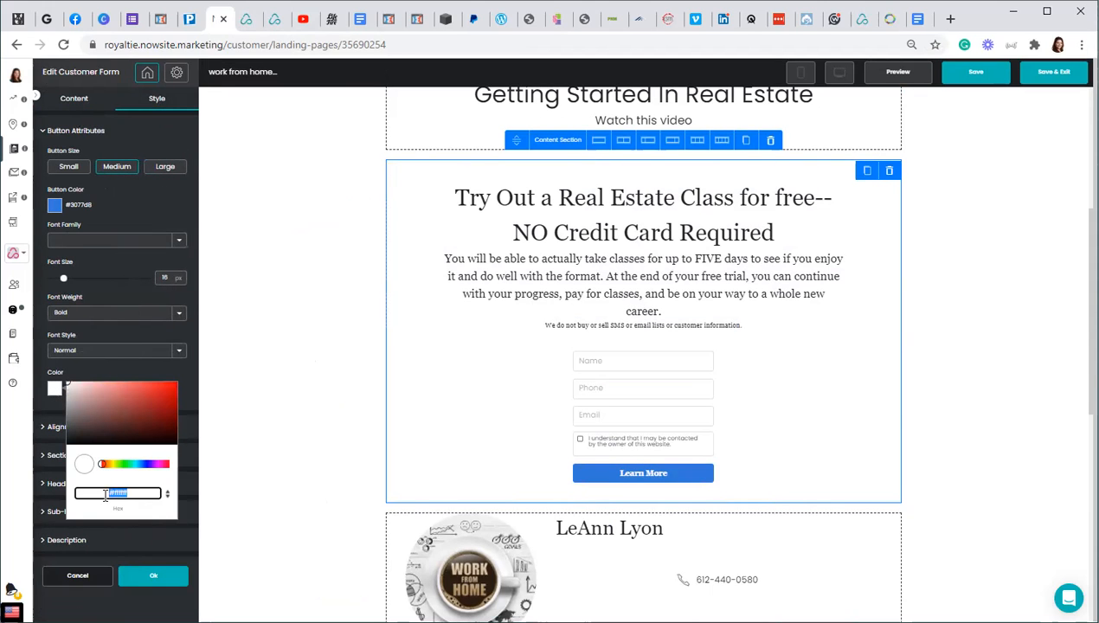
type("000000")
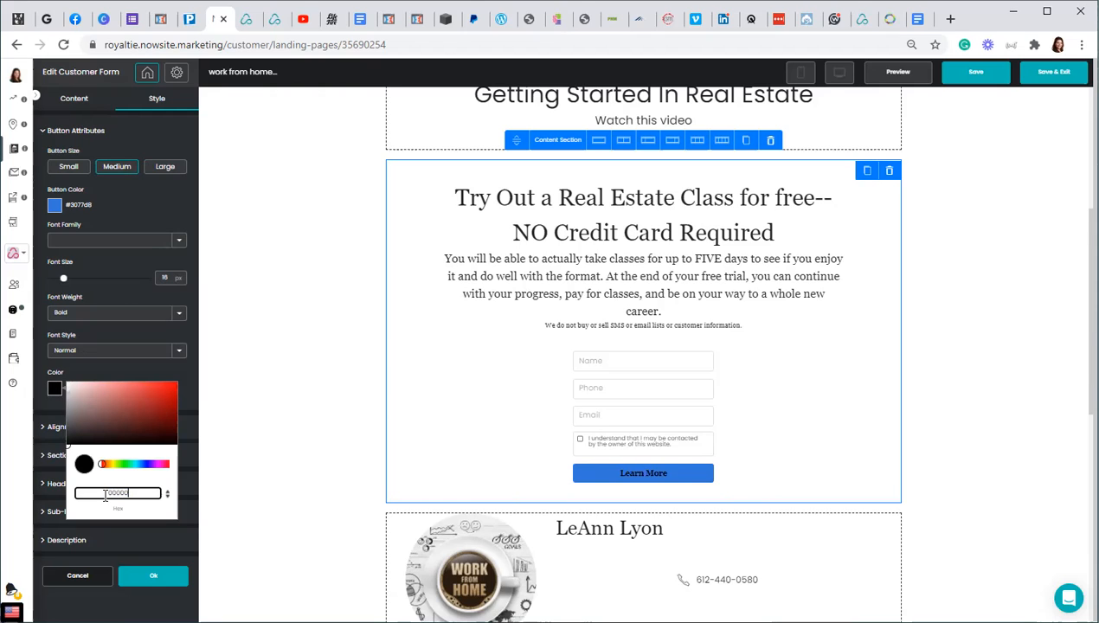
key("Return")
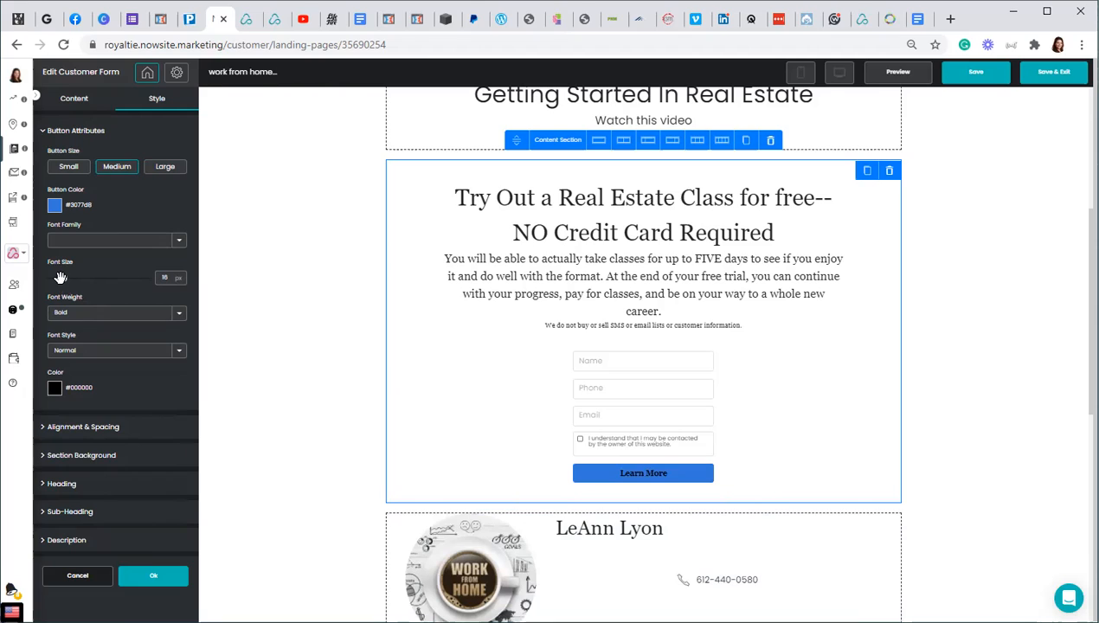
- Set the font size of the class form's Learn More button to 25 px
left_click_drag(62, 277, 72, 278)
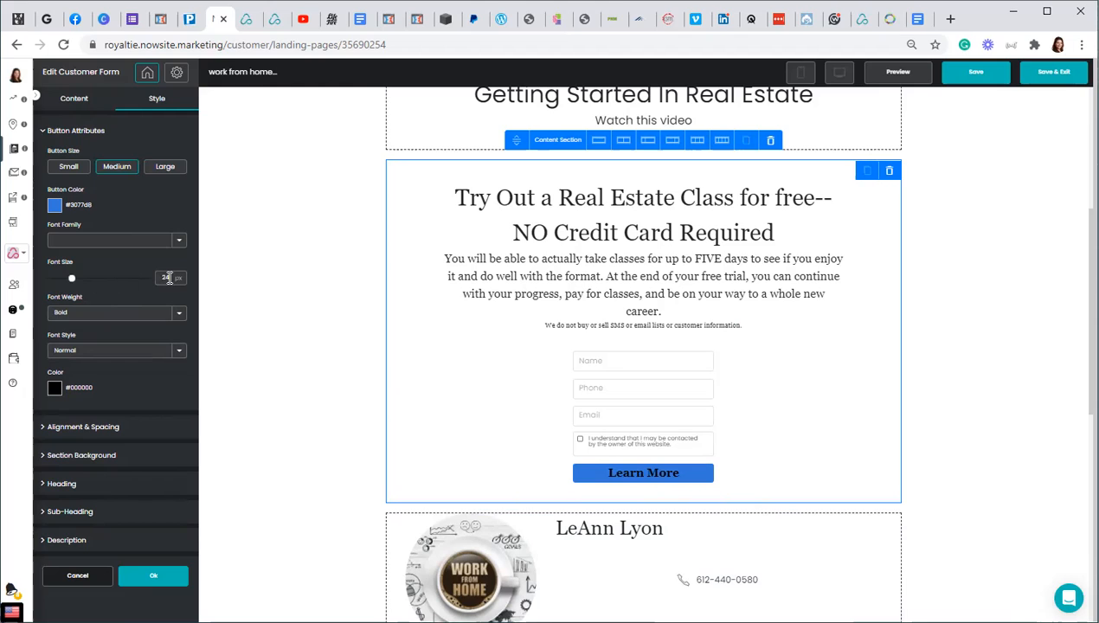
key("BackSpace")
type("20")
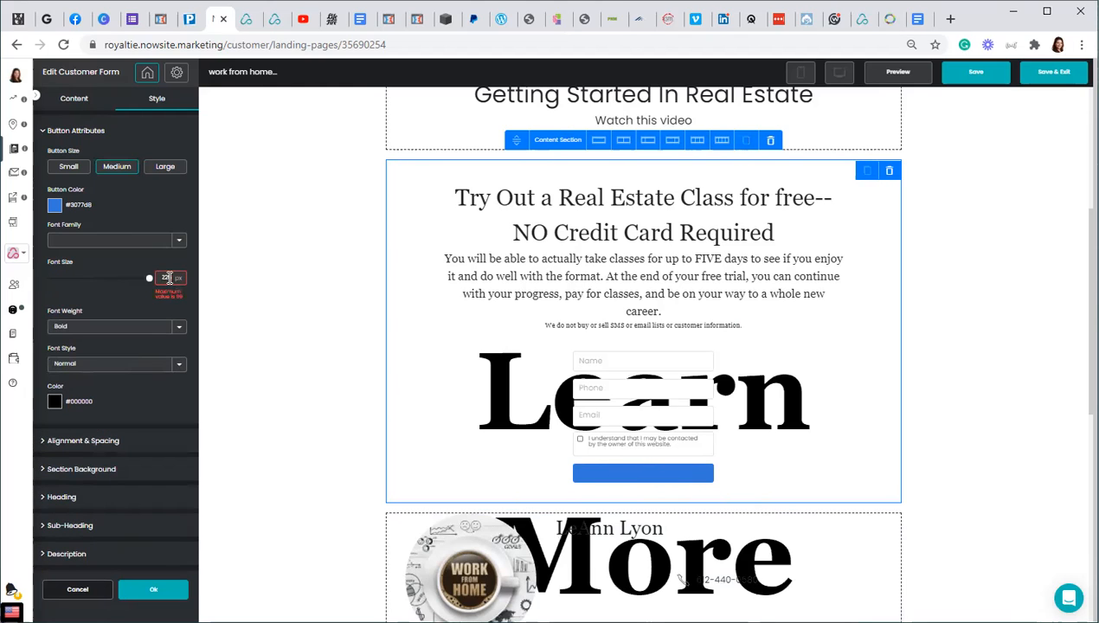
key("BackSpace")
key("BackSpace")
key("BackSpace")
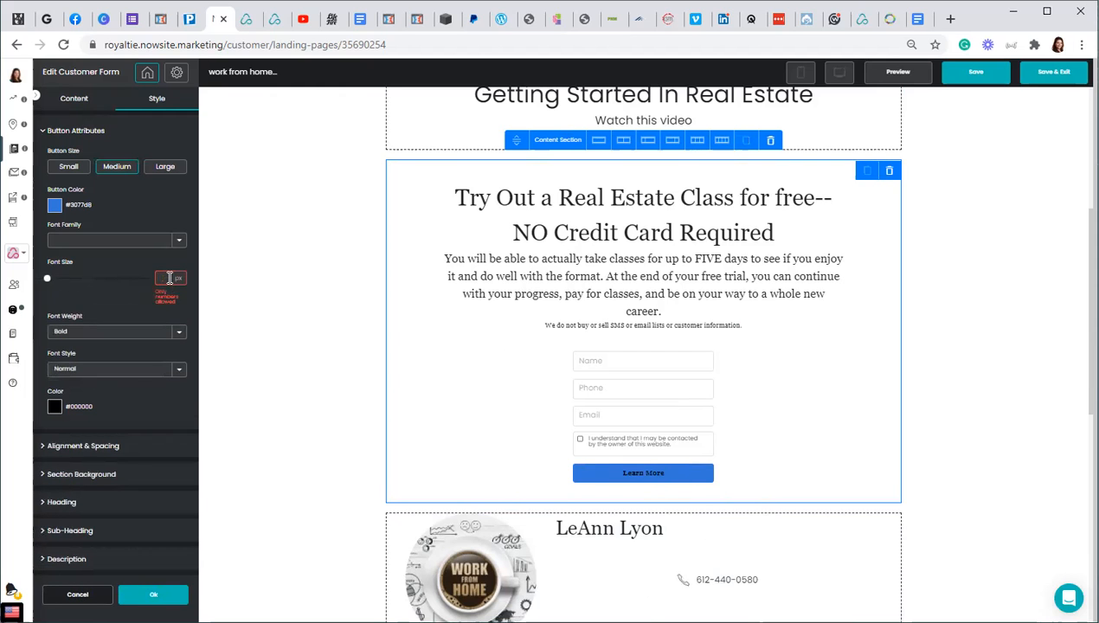
type("20")
left_click(235, 299)
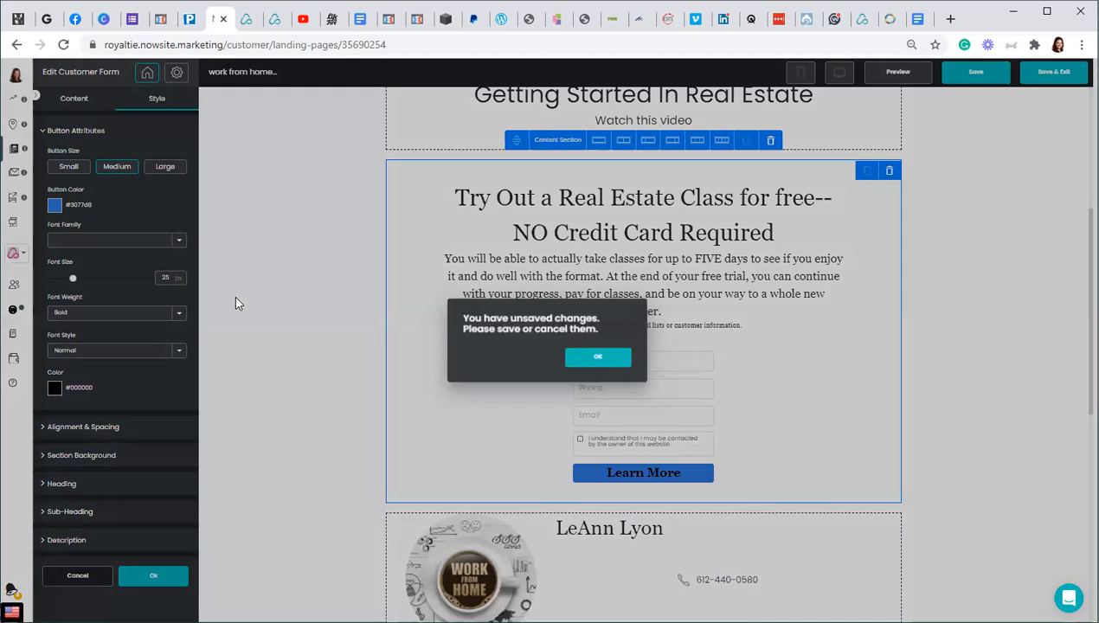
left_click(597, 358)
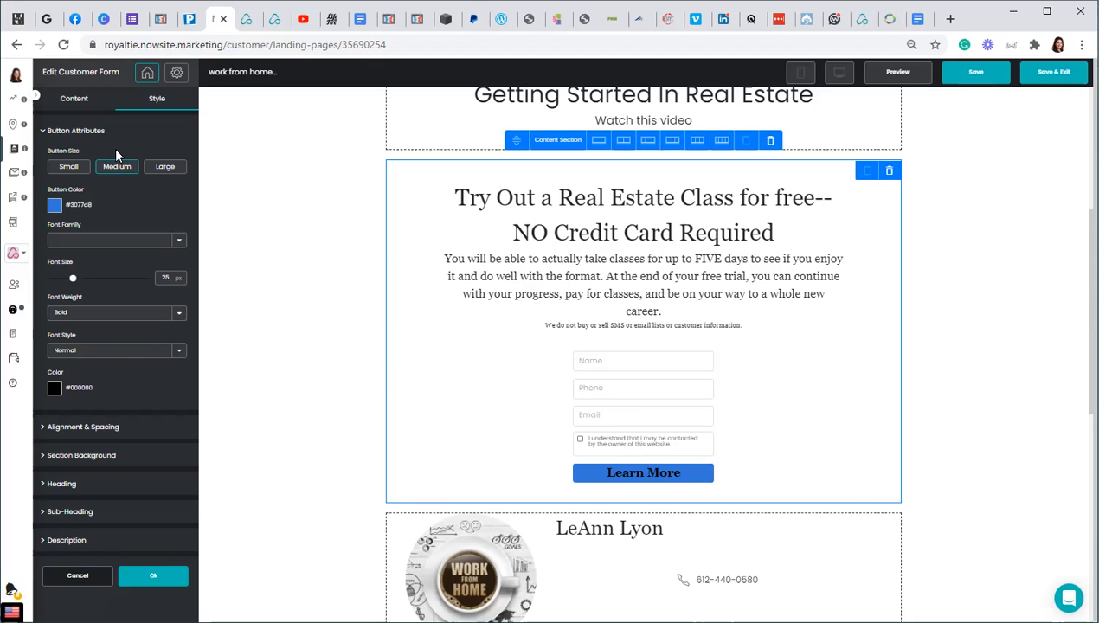
- Set the class form's description font size to 20 px and apply the form changes
scroll(246, 361, "down", 2)
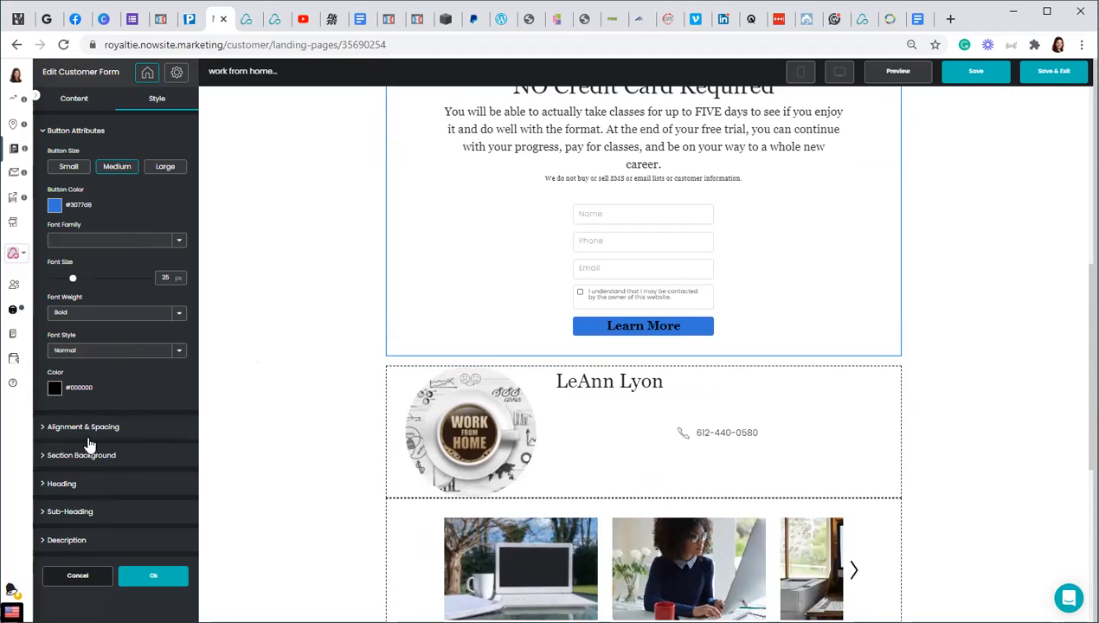
left_click(74, 538)
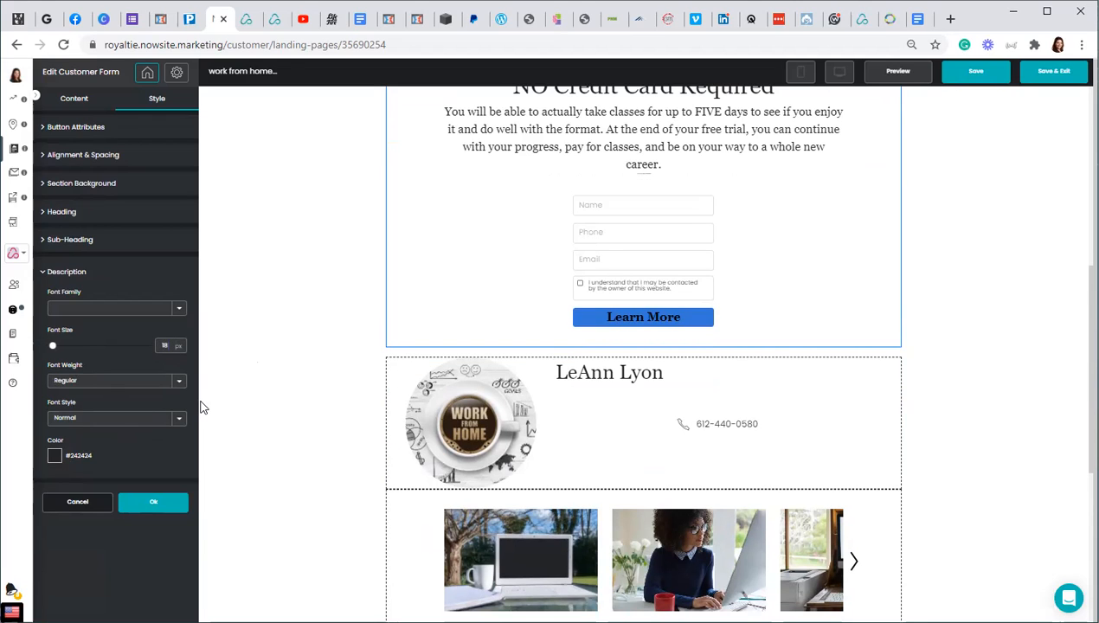
key("BackSpace")
key("BackSpace")
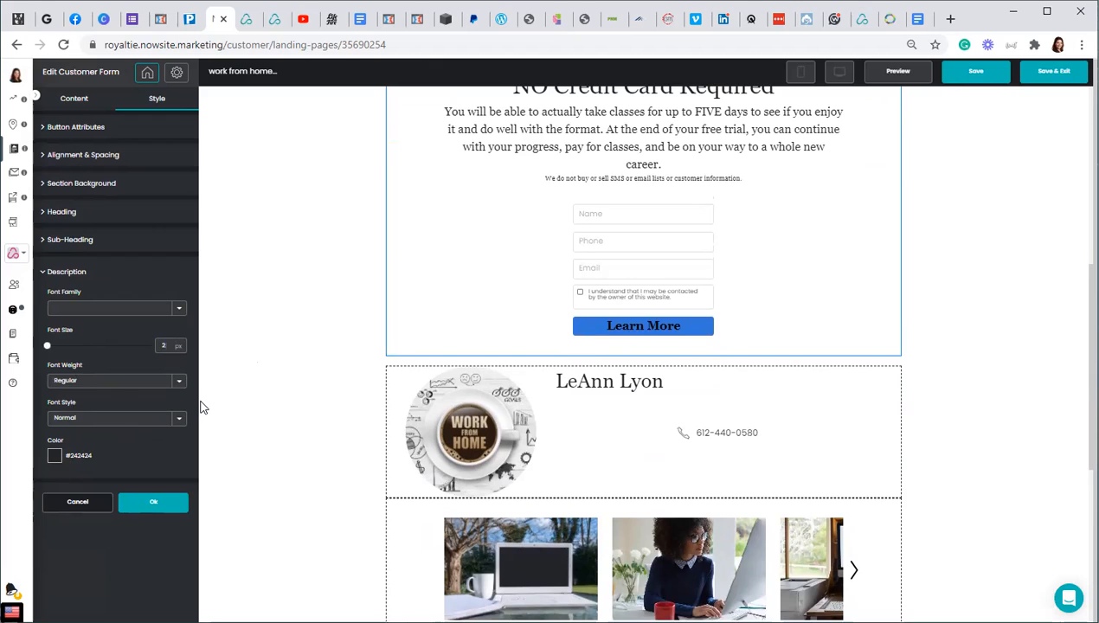
type("20")
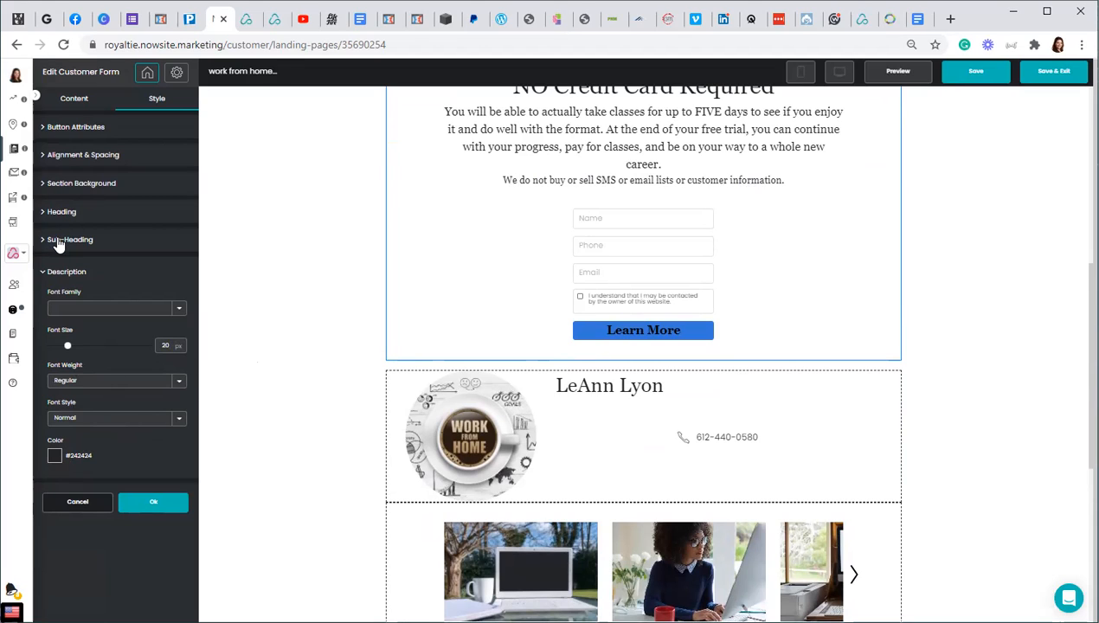
left_click(149, 509)
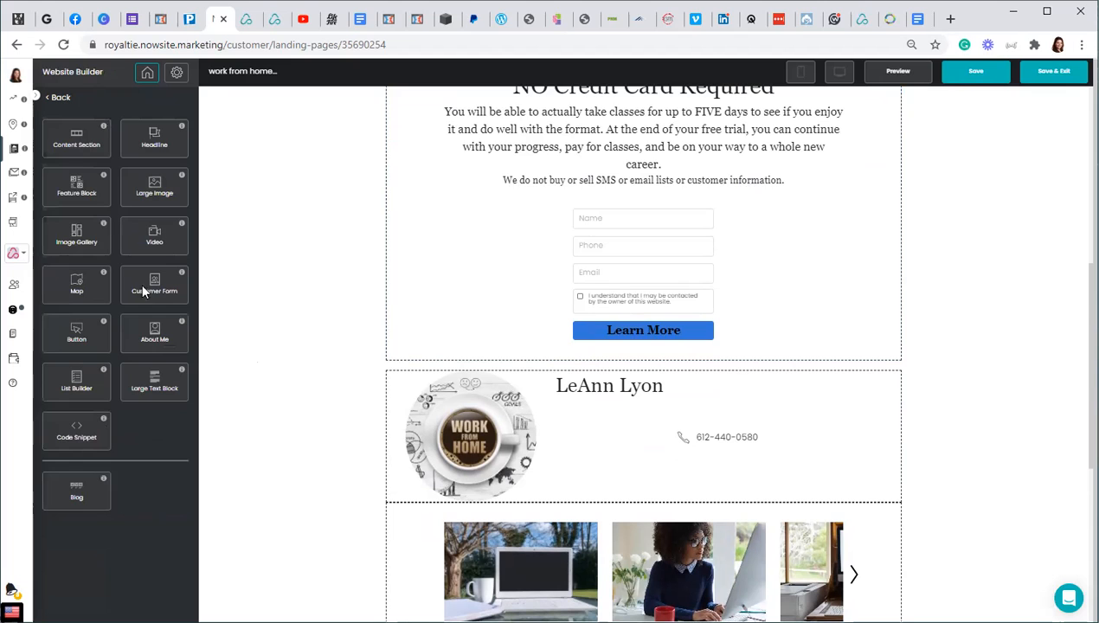
- Reopen the class form's style settings, set the sub-heading font size to 30 px, and apply the change
left_click(510, 243)
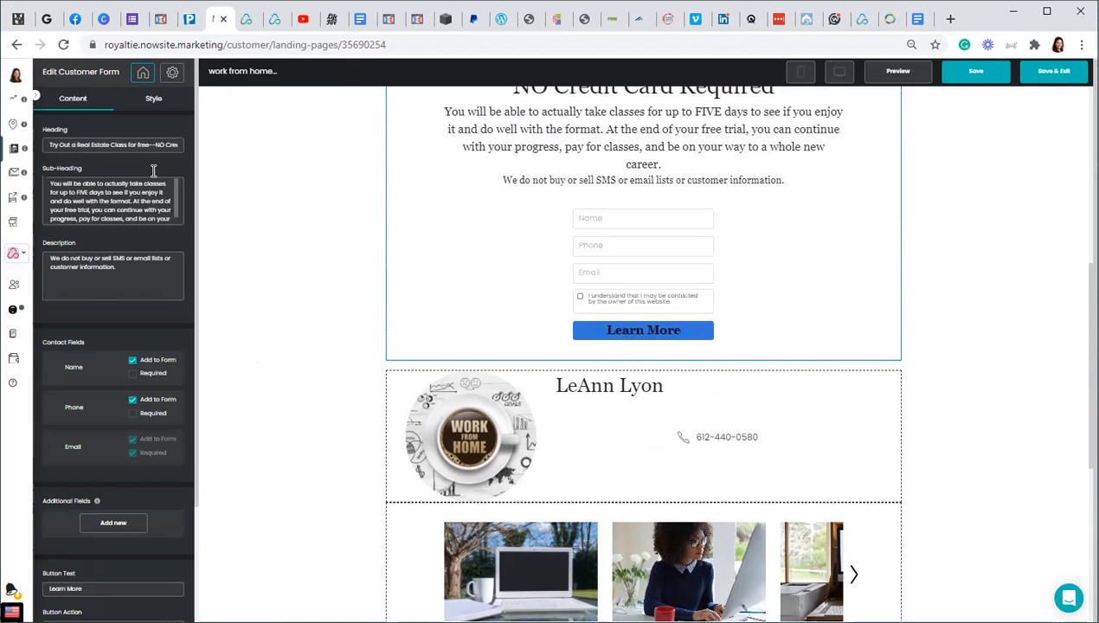
left_click(153, 99)
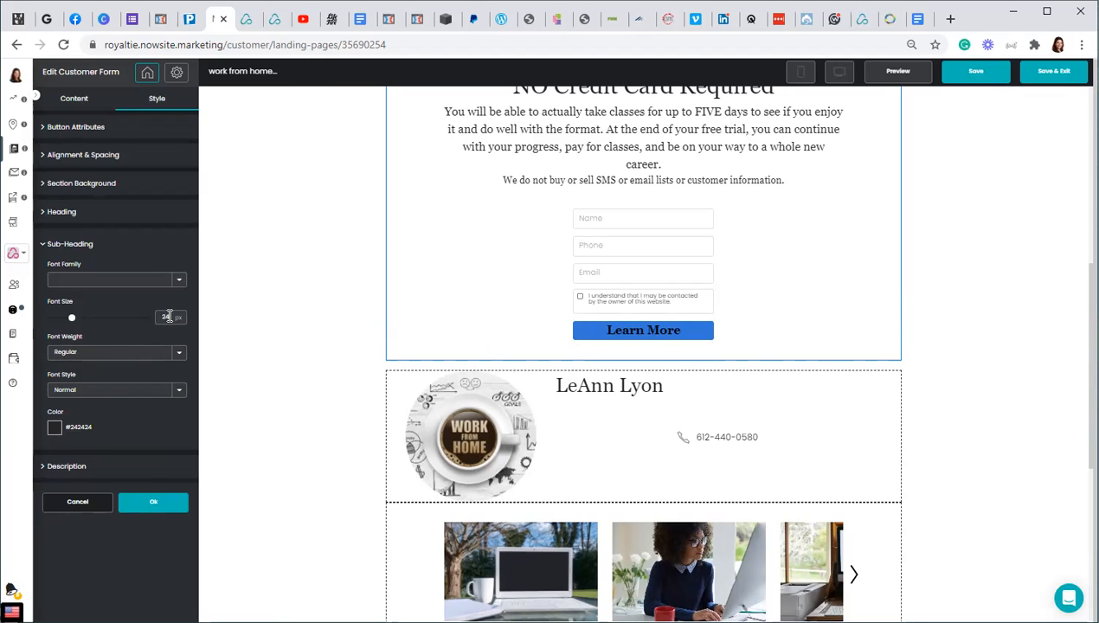
key("BackSpace")
key("BackSpace")
type("30")
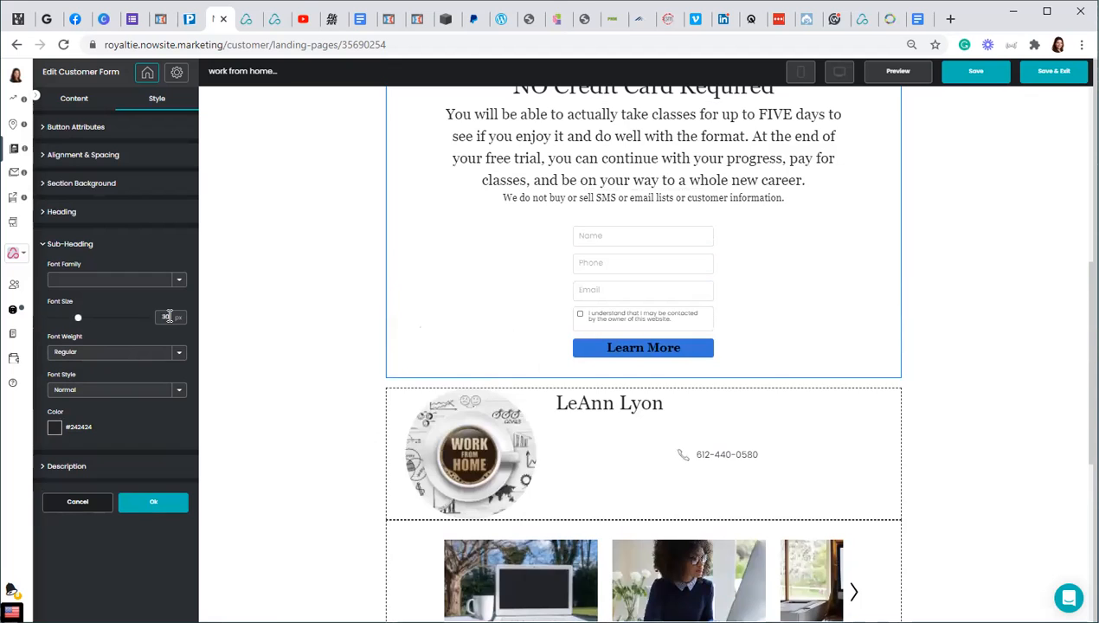
scroll(446, 242, "up", 2)
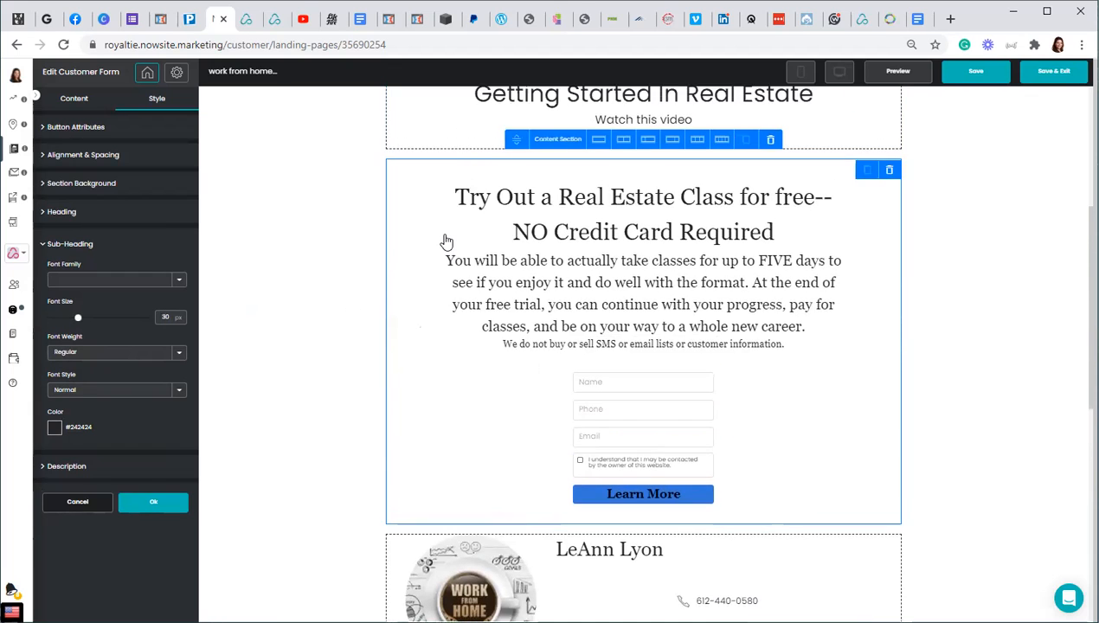
scroll(444, 239, "down", 1)
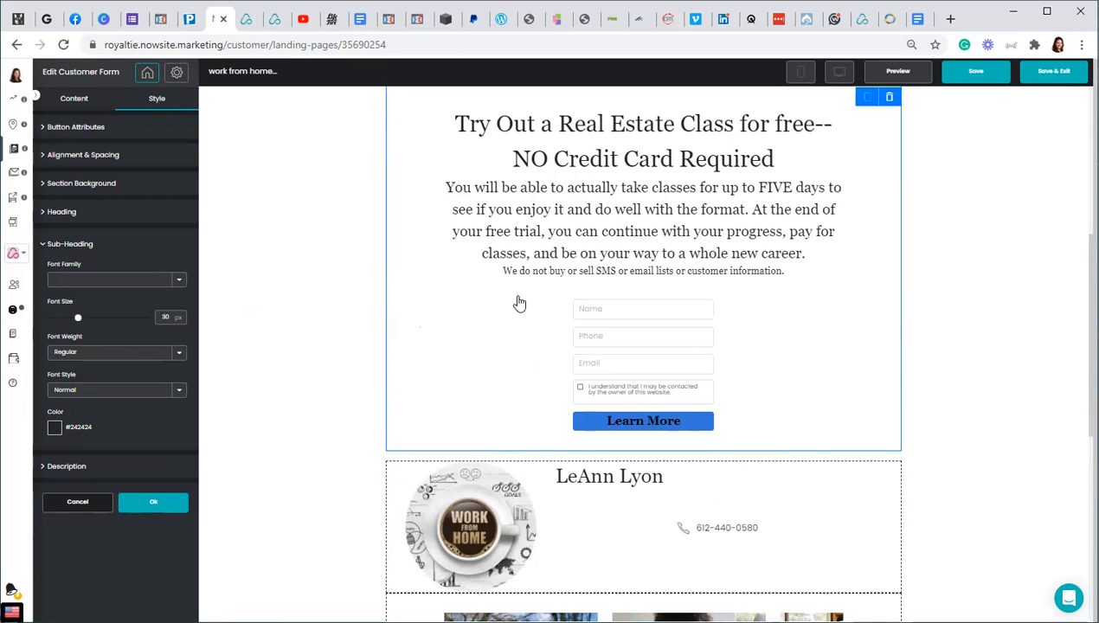
scroll(519, 303, "down", 2)
left_click(169, 505)
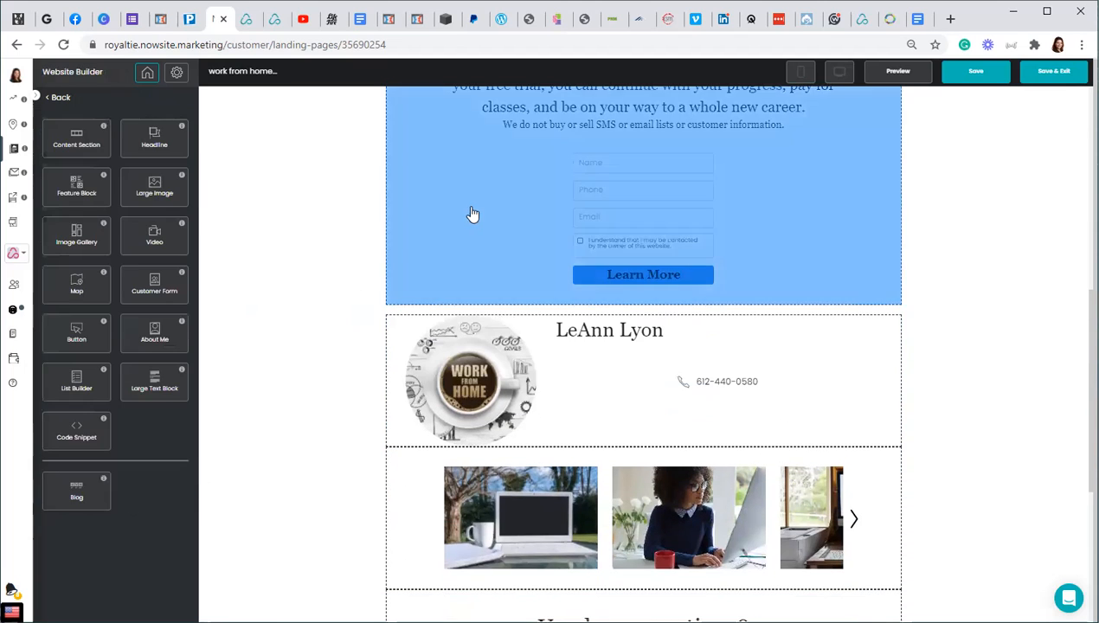
- Copy the description "We do not buy or sell SMS or email lists or customer information." from the real estate class form
scroll(473, 221, "down", 5)
left_click(482, 347)
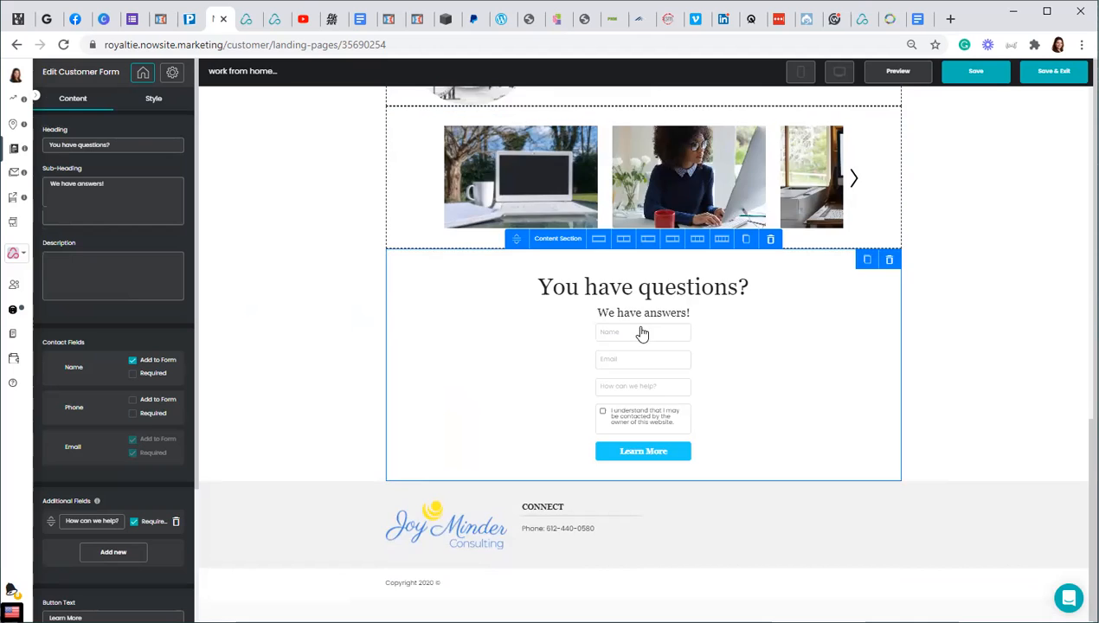
scroll(640, 331, "up", 7)
left_click(626, 271)
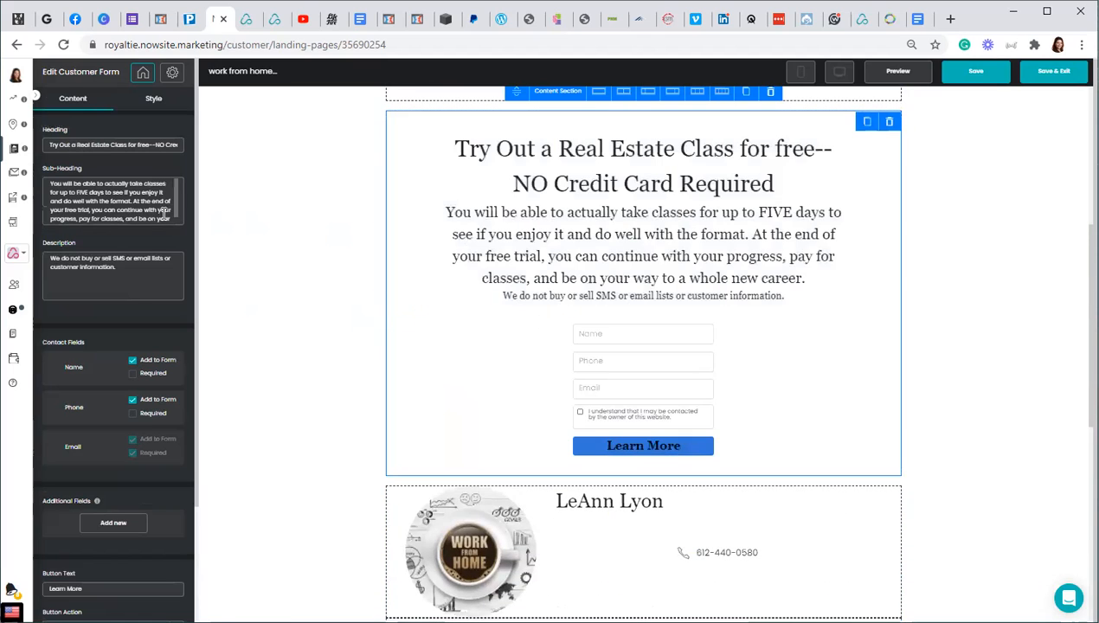
left_click_drag(155, 264, 41, 267)
key("ctrl+c")
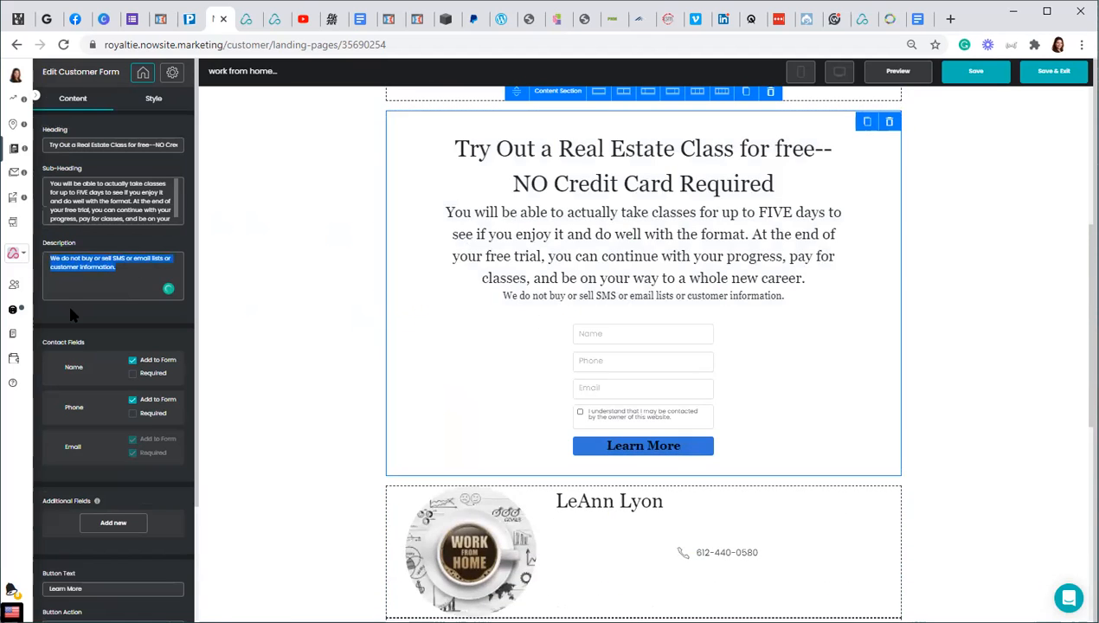
- Paste the copied text into the description of the "You have questions?" form and add the Phone contact field
scroll(443, 311, "down", 6)
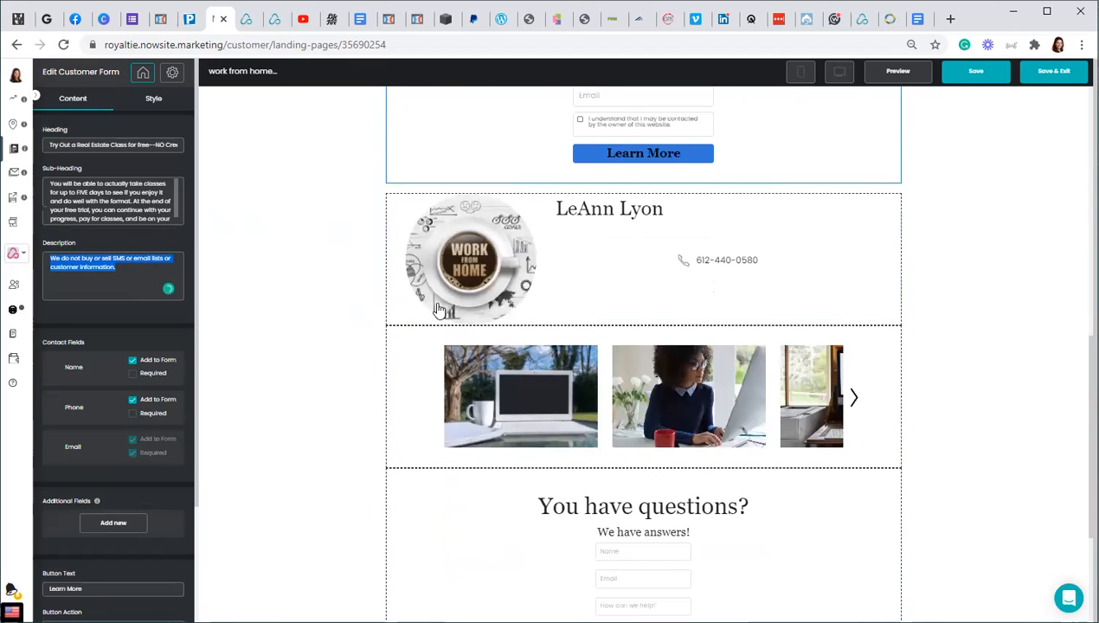
left_click(414, 348)
left_click(132, 278)
key("ctrl+v")
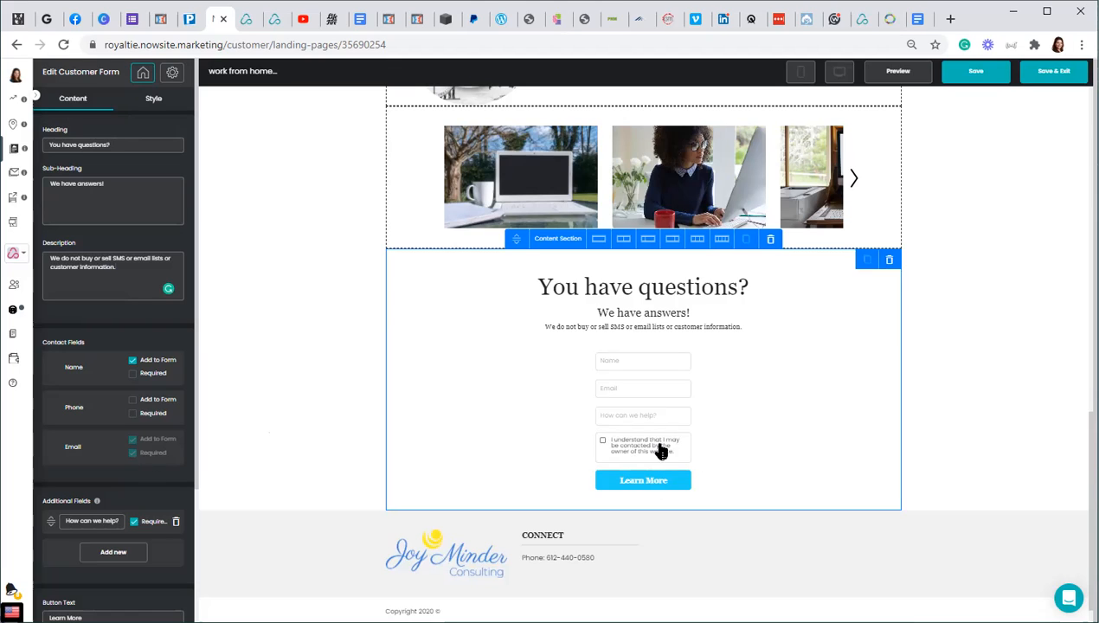
left_click(132, 400)
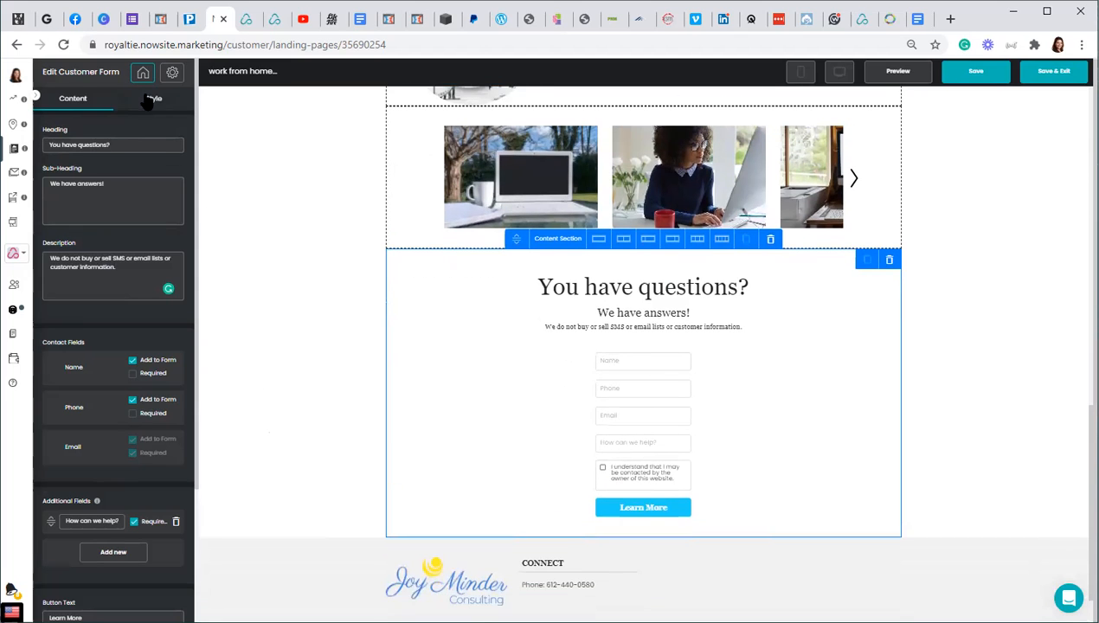
- Set the questions form's description font size to 20 px and its sub-heading font size to 30 px
left_click(151, 99)
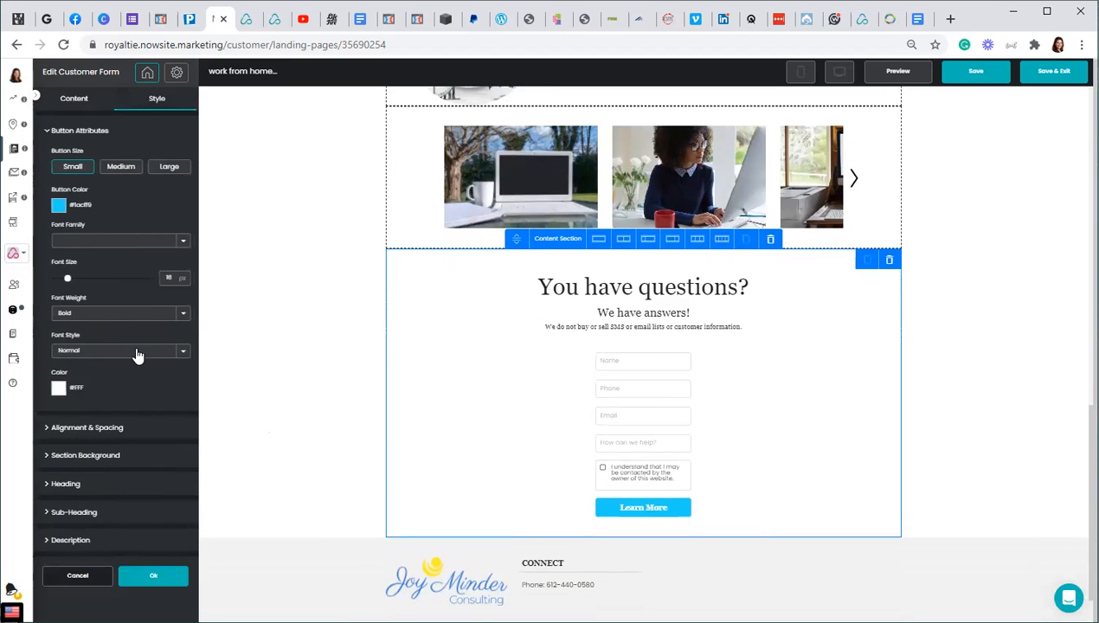
left_click(69, 540)
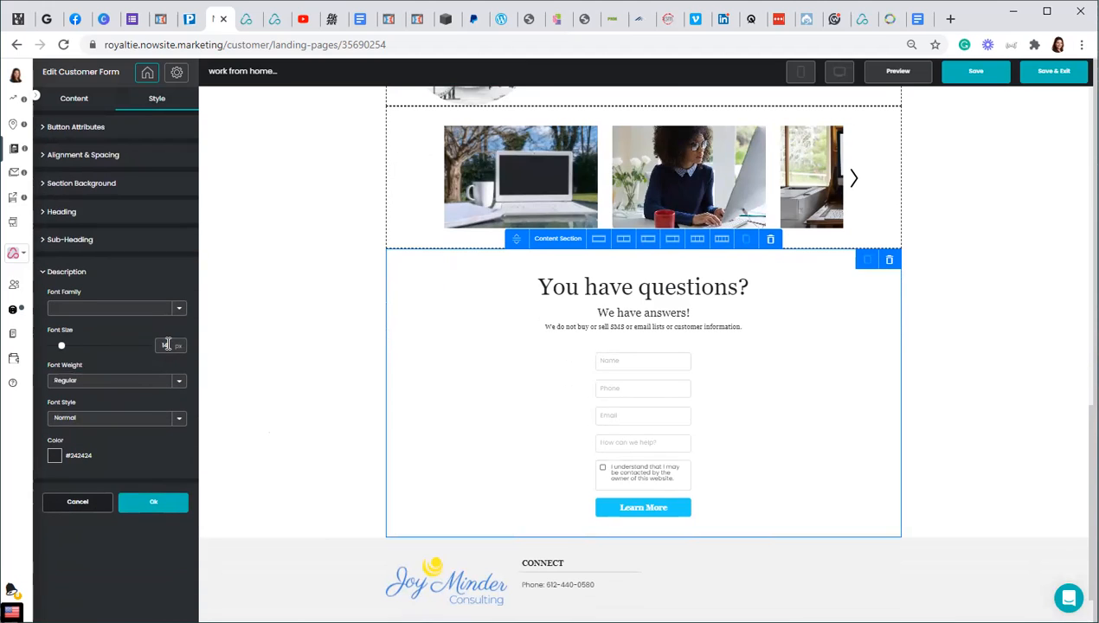
type("20")
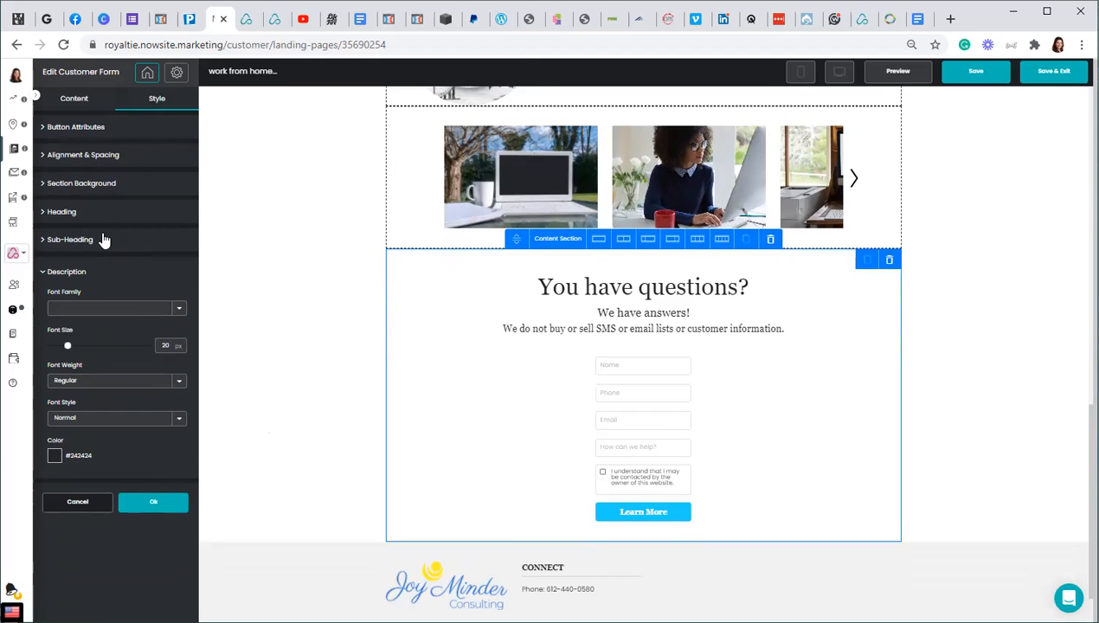
left_click(71, 240)
left_click(160, 316)
type("30")
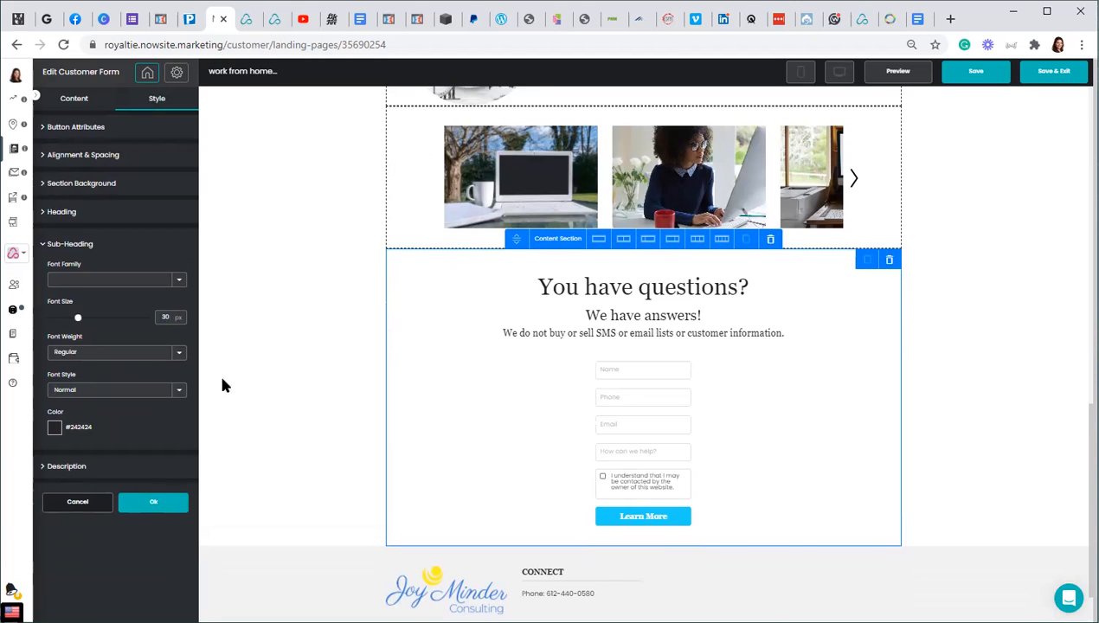
- Set the button size of the "You have questions?" form to Medium
left_click(54, 427)
left_click(135, 244)
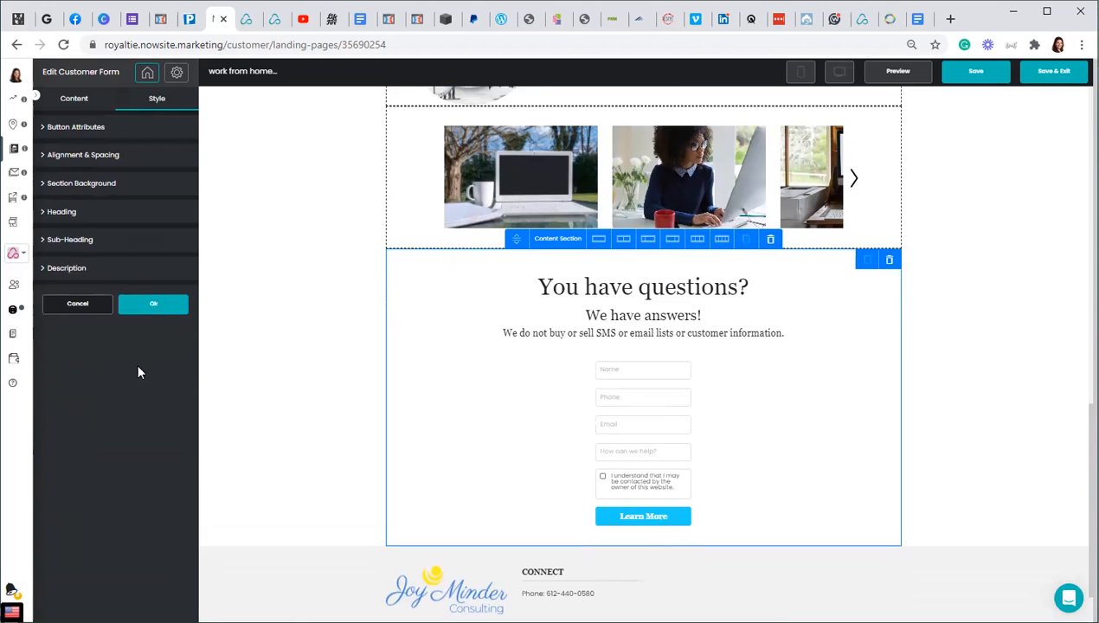
left_click(96, 130)
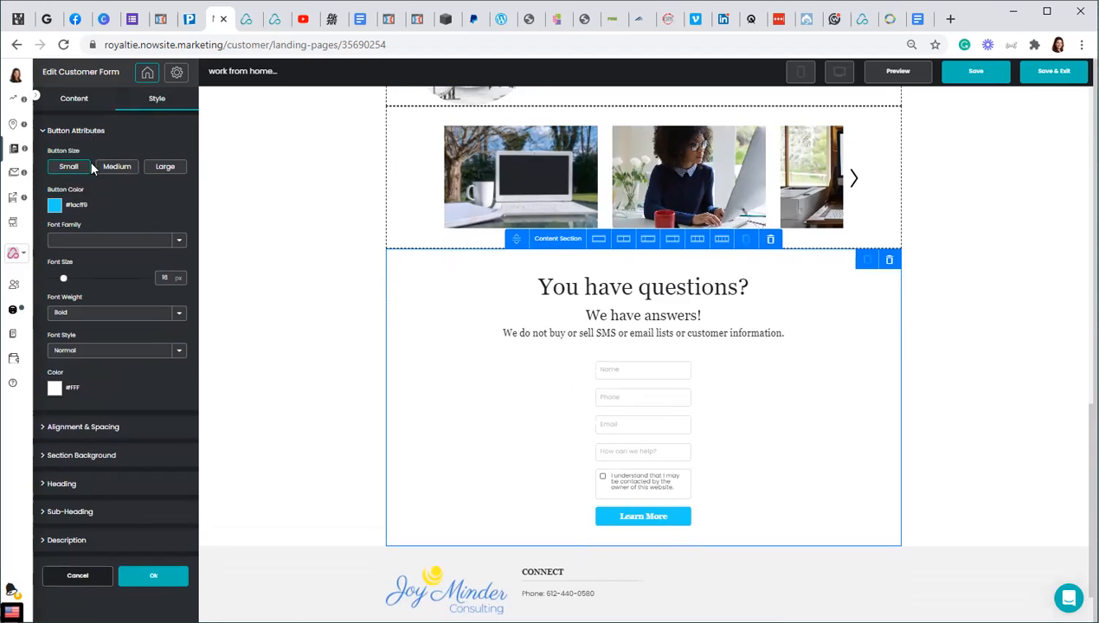
left_click(116, 167)
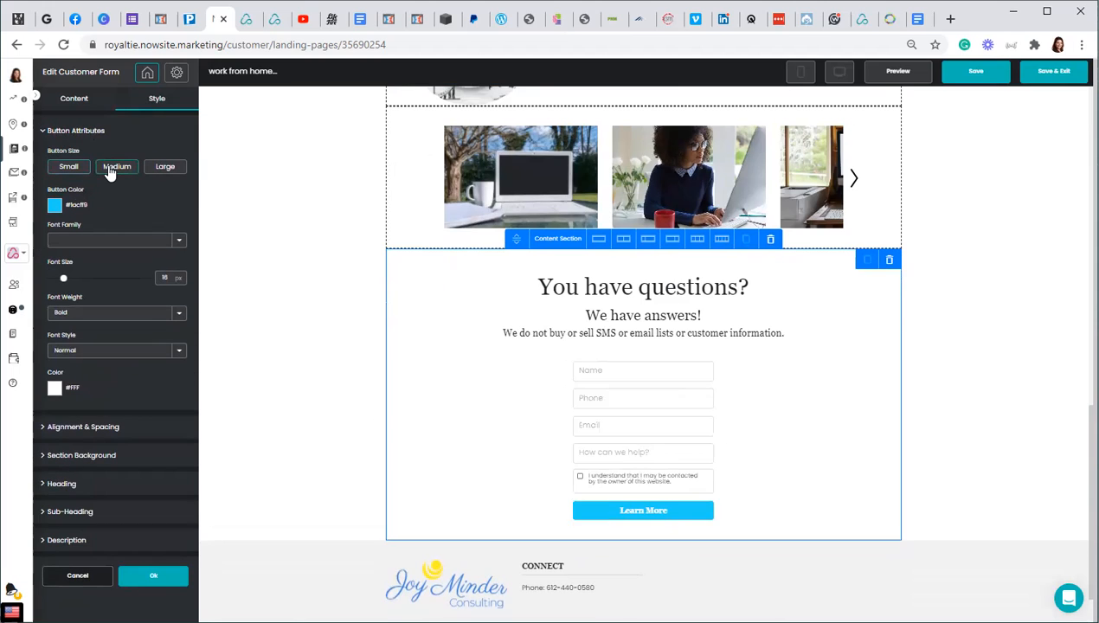
left_click(55, 208)
left_click_drag(136, 313, 83, 305)
key("ctrl+v")
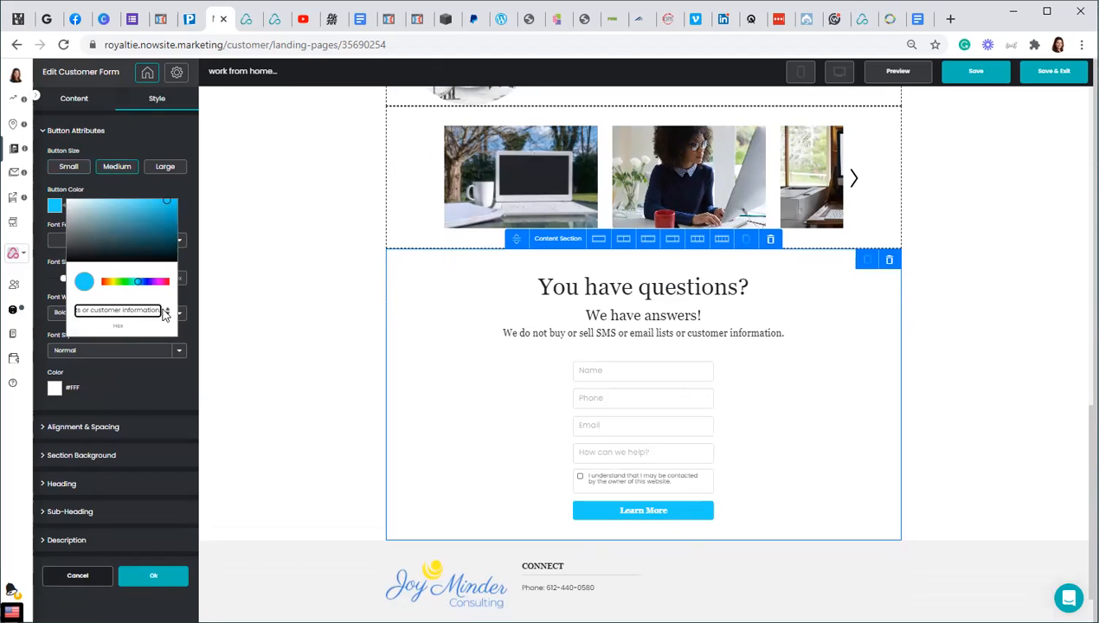
key("ctrl+a")
key("BackSpace")
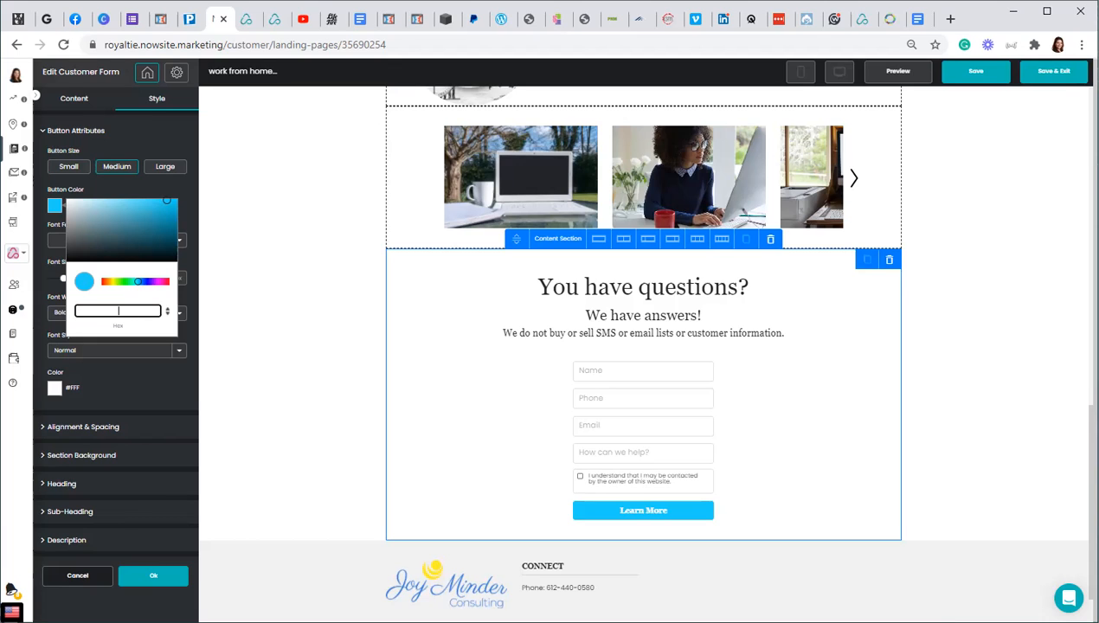
- Switch to the intake document in Google Docs and copy the Logo Blue hex code 3077d8
left_click(919, 19)
right_click(401, 265)
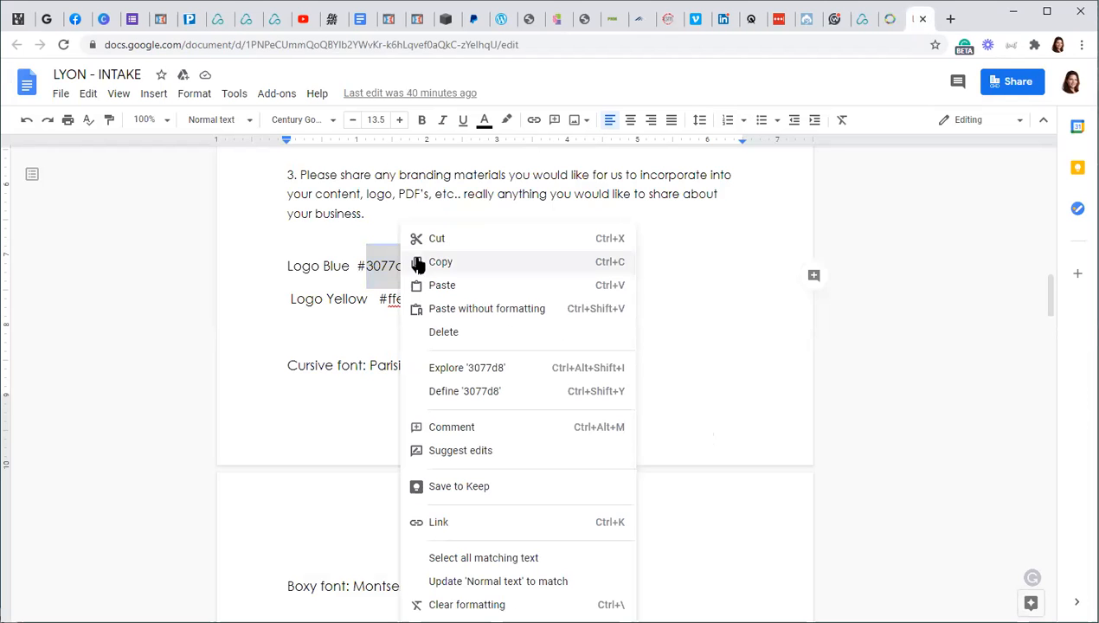
left_click(442, 261)
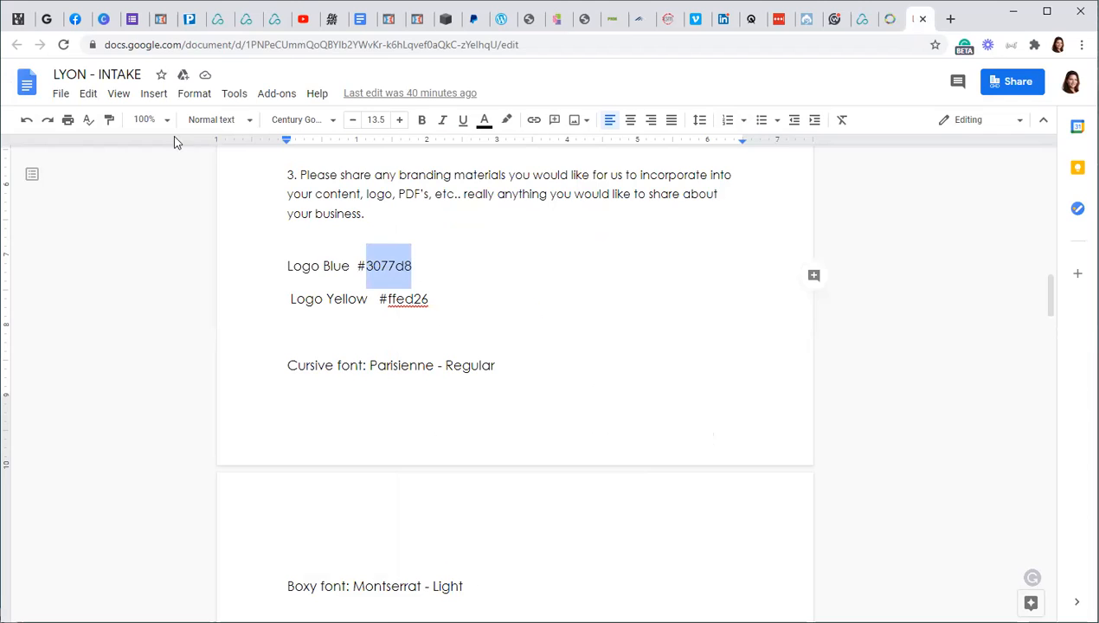
- Return to the Nowsite website builder, set the questions form's button color to 3077d8, and apply the form changes
left_click(218, 19)
left_click(111, 351)
left_click(111, 350)
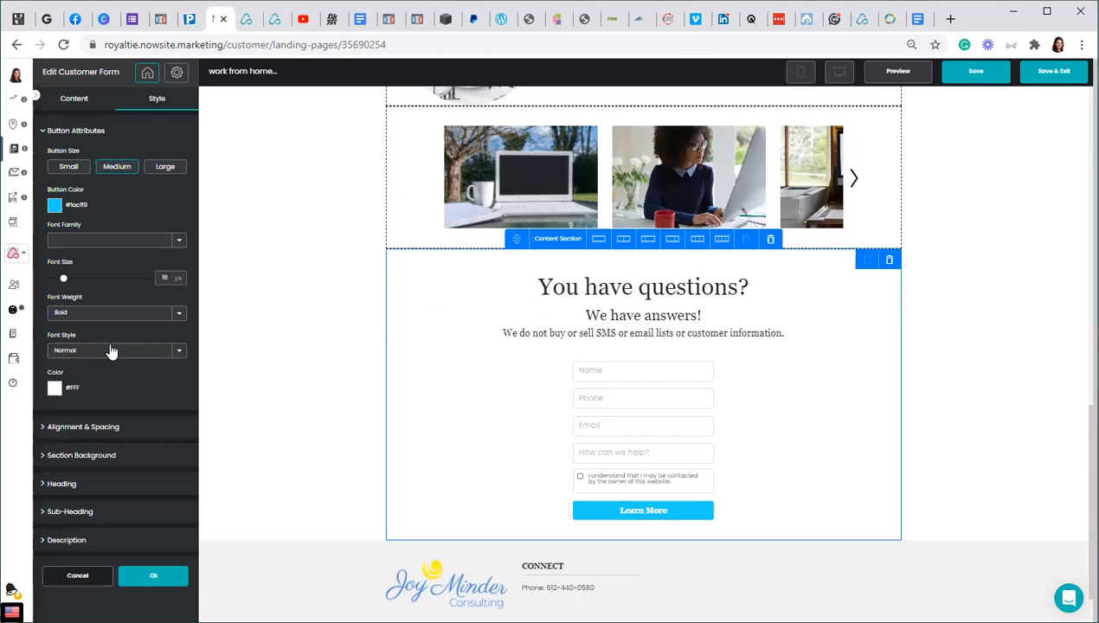
left_click(118, 240)
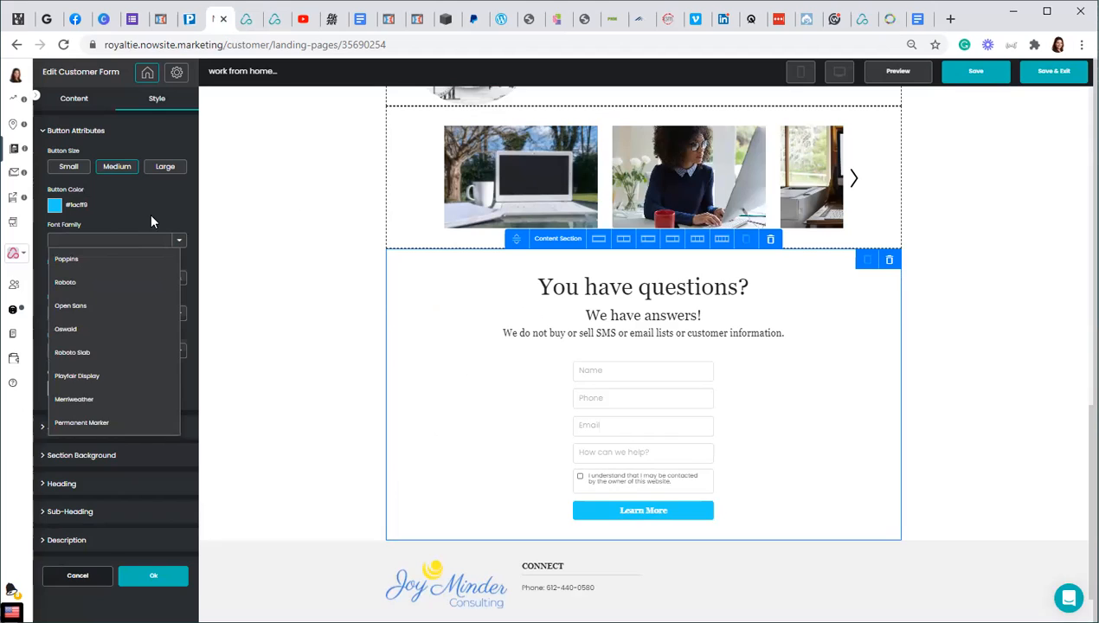
left_click(150, 216)
left_click(55, 206)
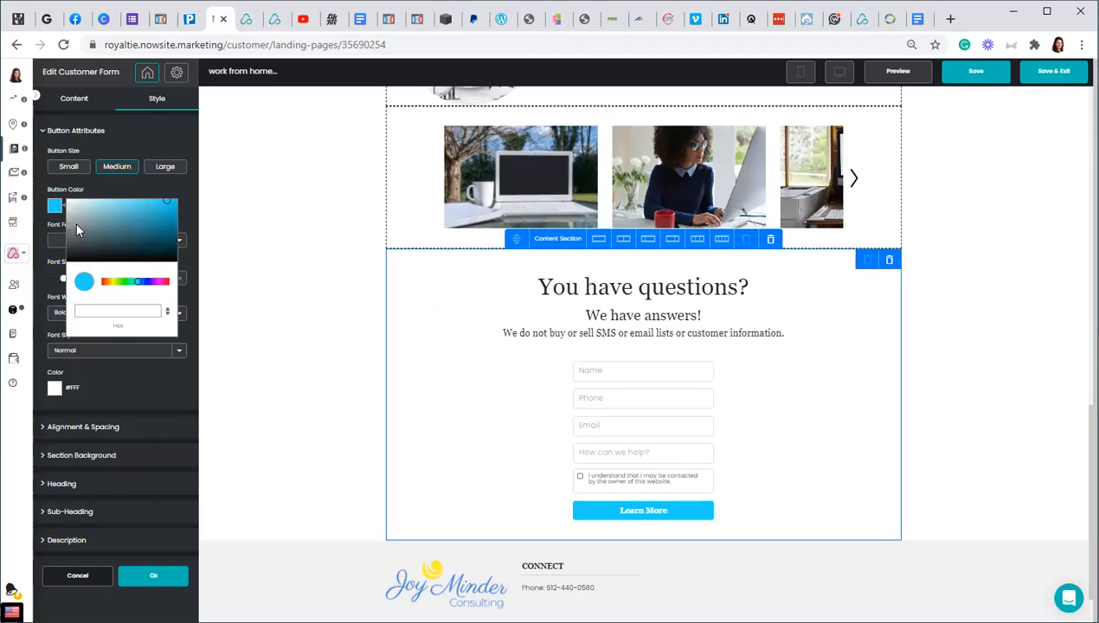
left_click(125, 311)
key("ctrl+v")
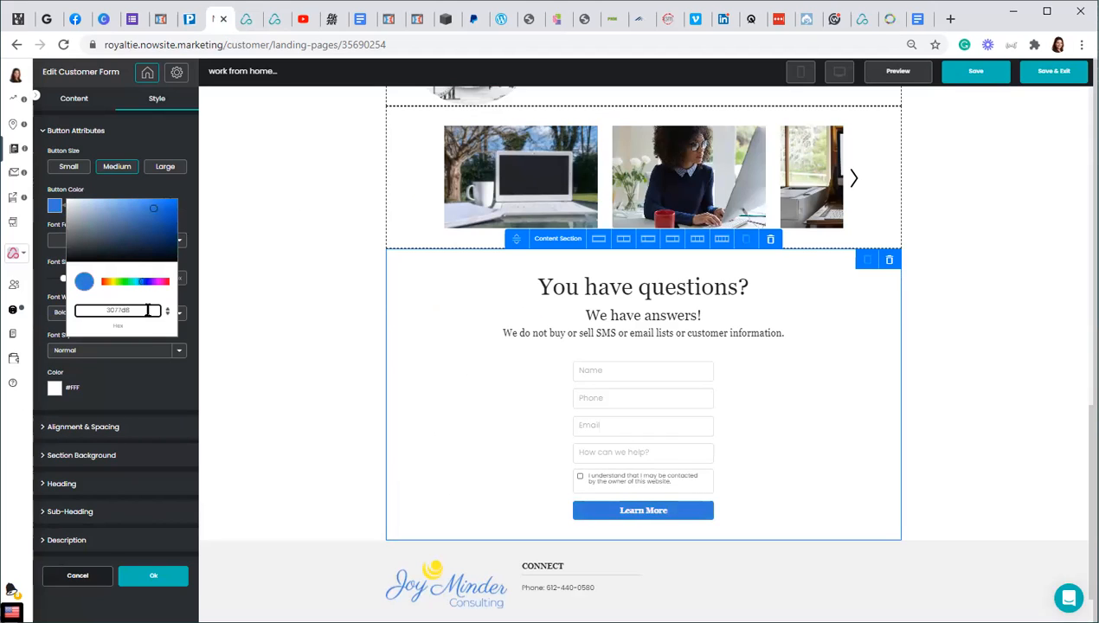
left_click(269, 282)
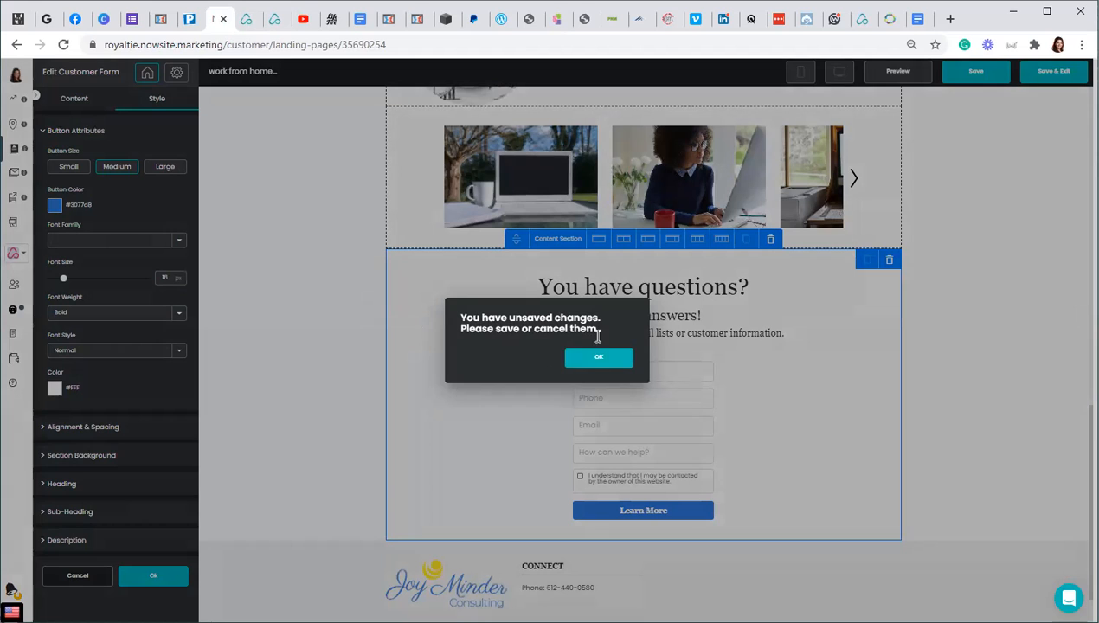
left_click(597, 360)
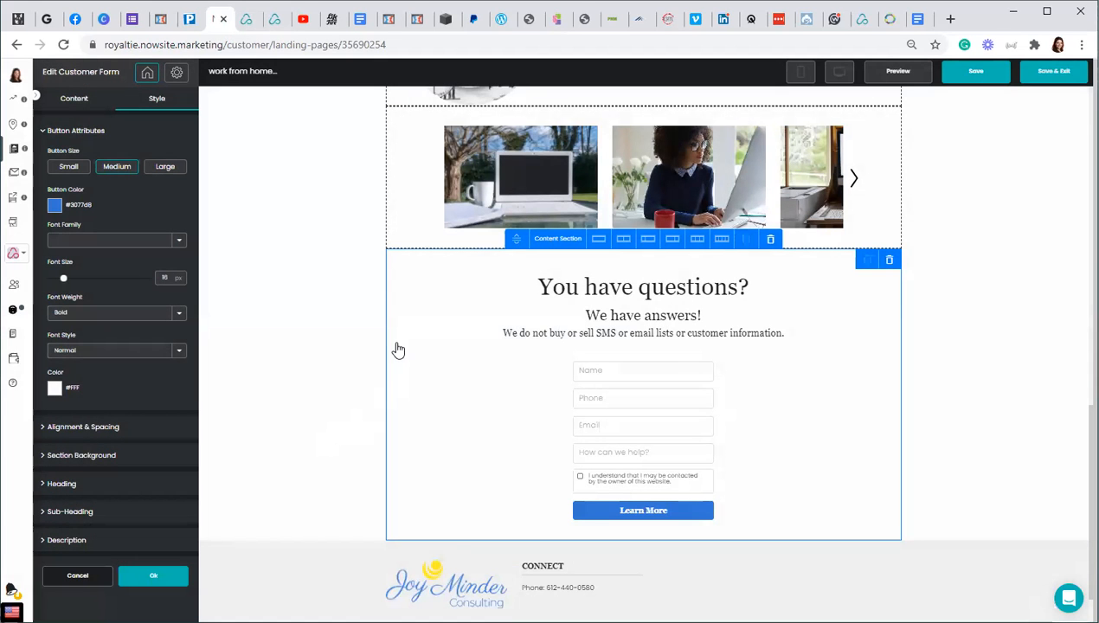
left_click(153, 576)
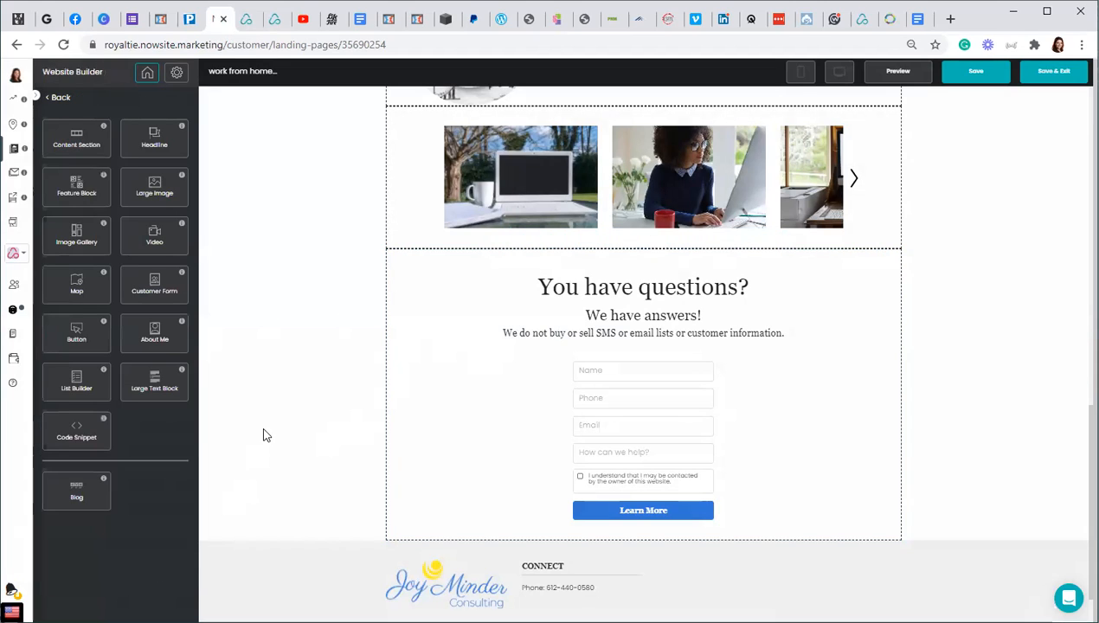
- Review the work-from-home page from the questions form up to its header, and save the site and exit the builder
left_click(448, 392)
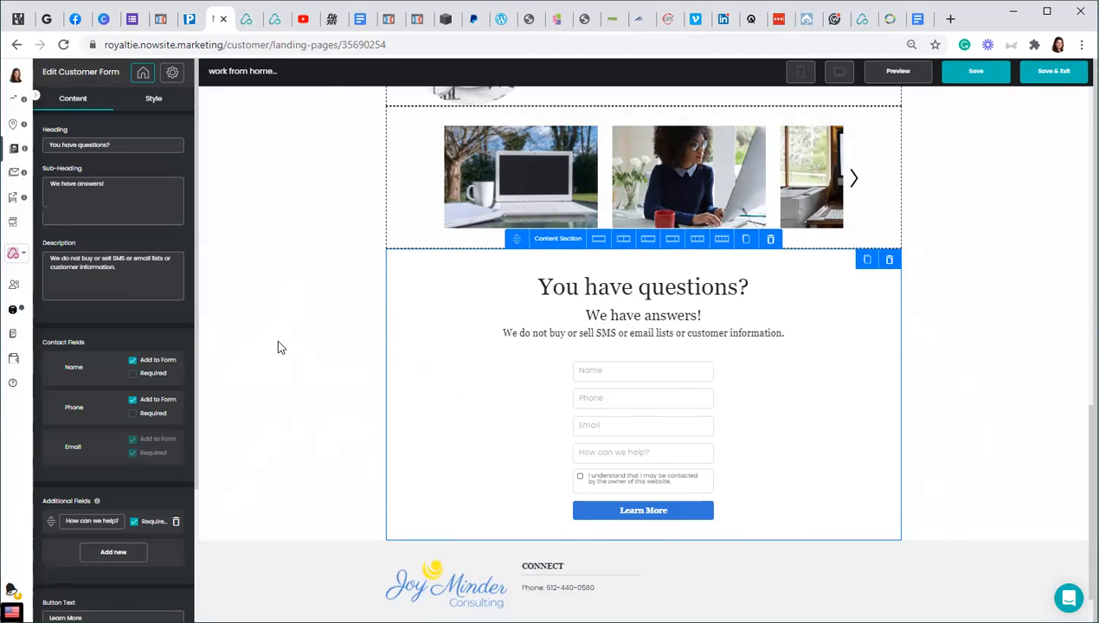
scroll(276, 346, "up", 3)
scroll(286, 349, "down", 2)
scroll(285, 349, "down", 2)
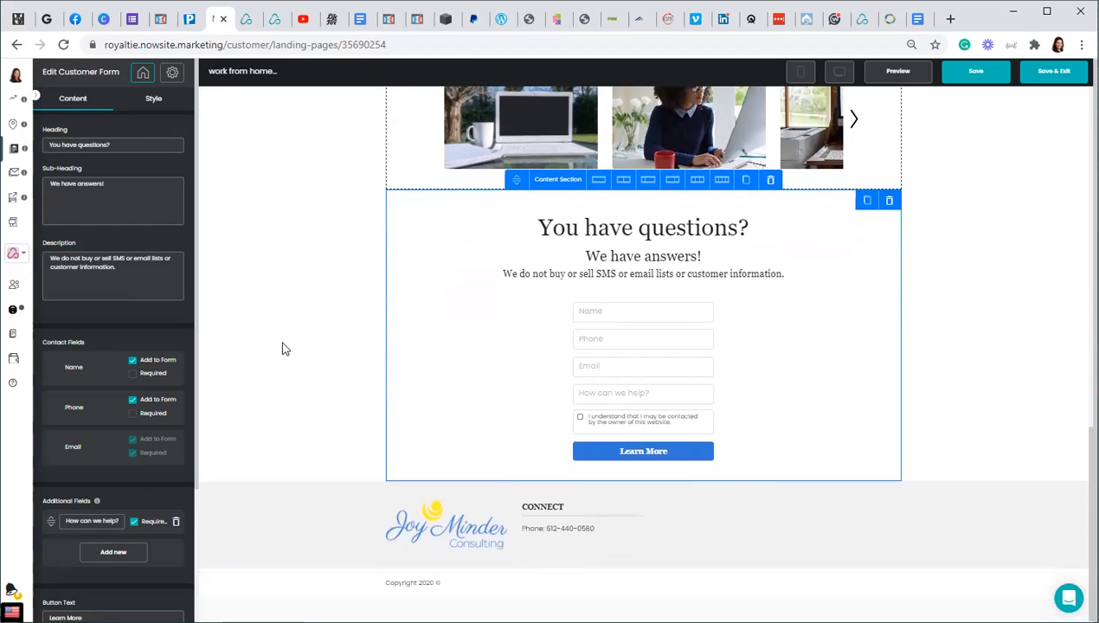
scroll(286, 348, "up", 3)
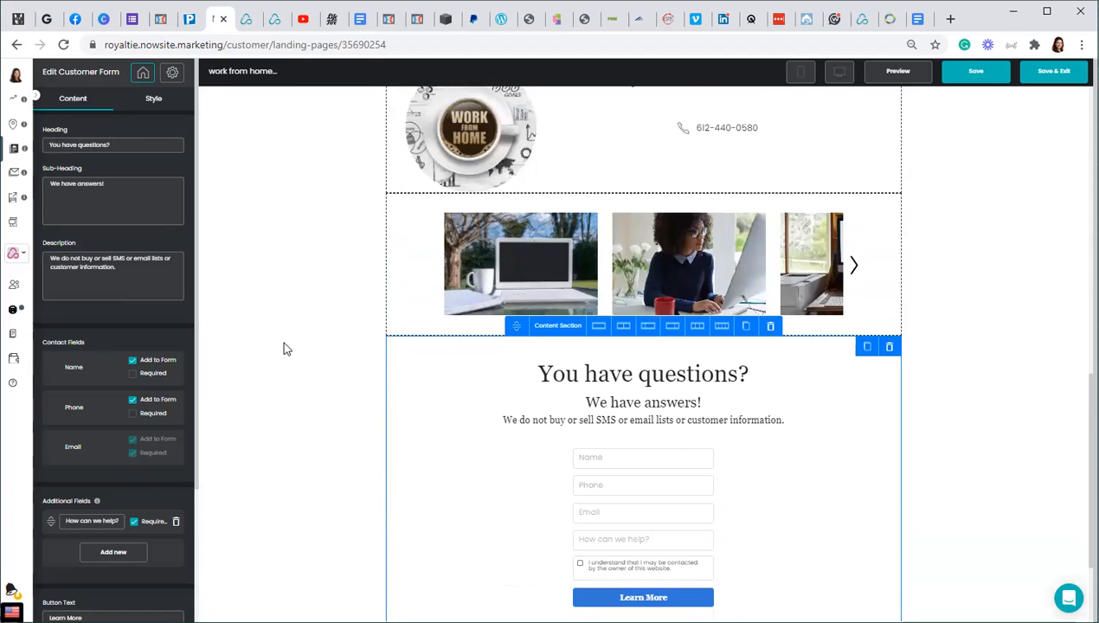
scroll(286, 348, "up", 15)
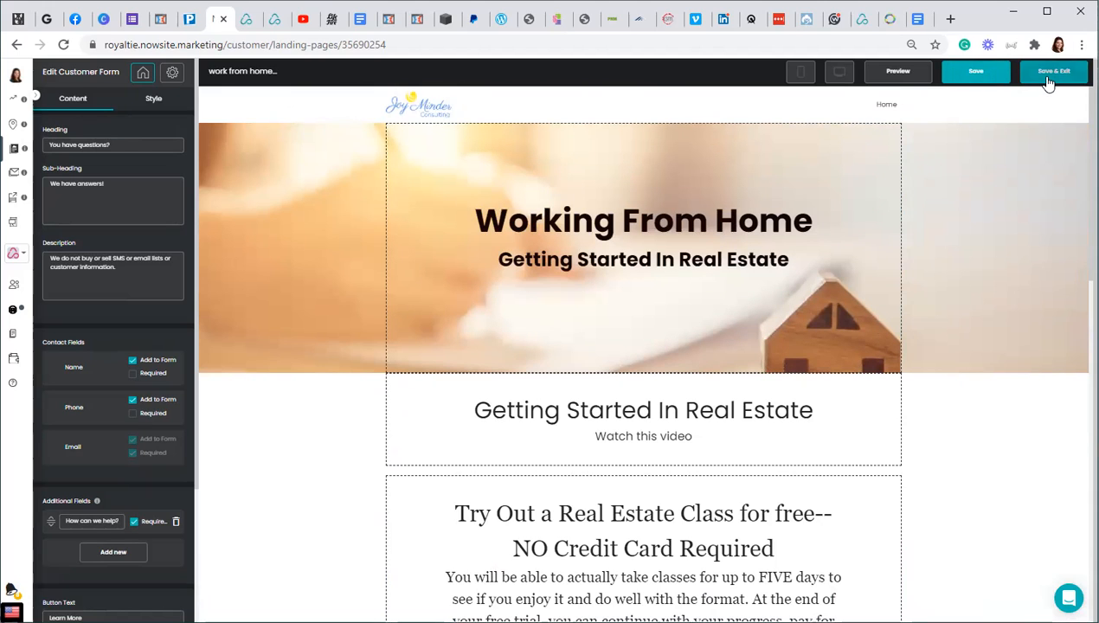
left_click(1041, 75)
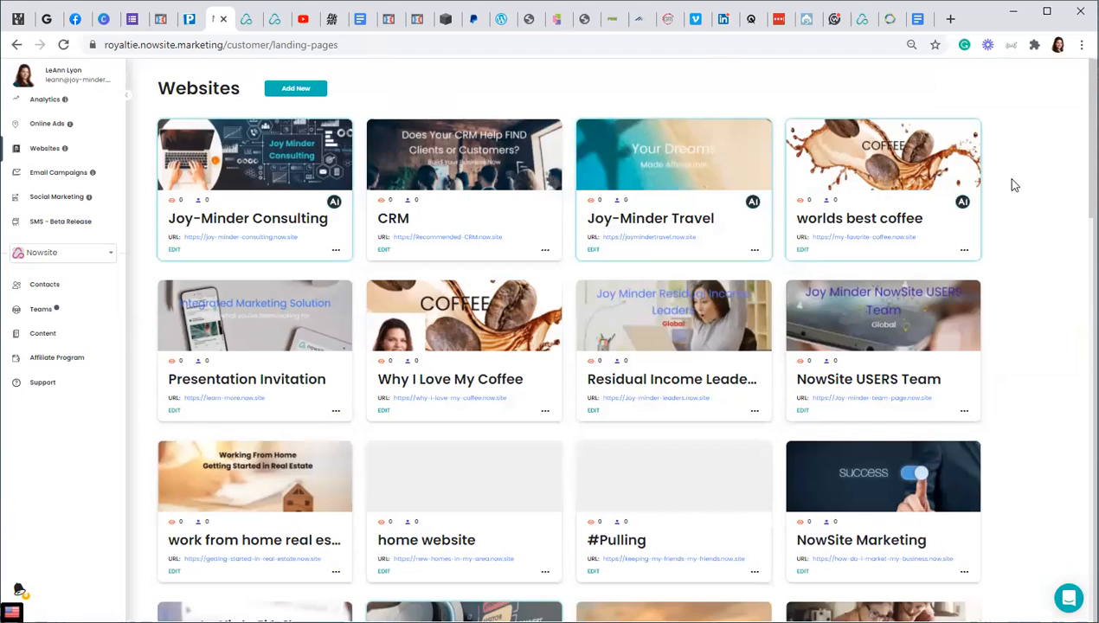
- Browse the list of existing websites down to the Start RE Start site and the template sites
scroll(1037, 183, "down", 6)
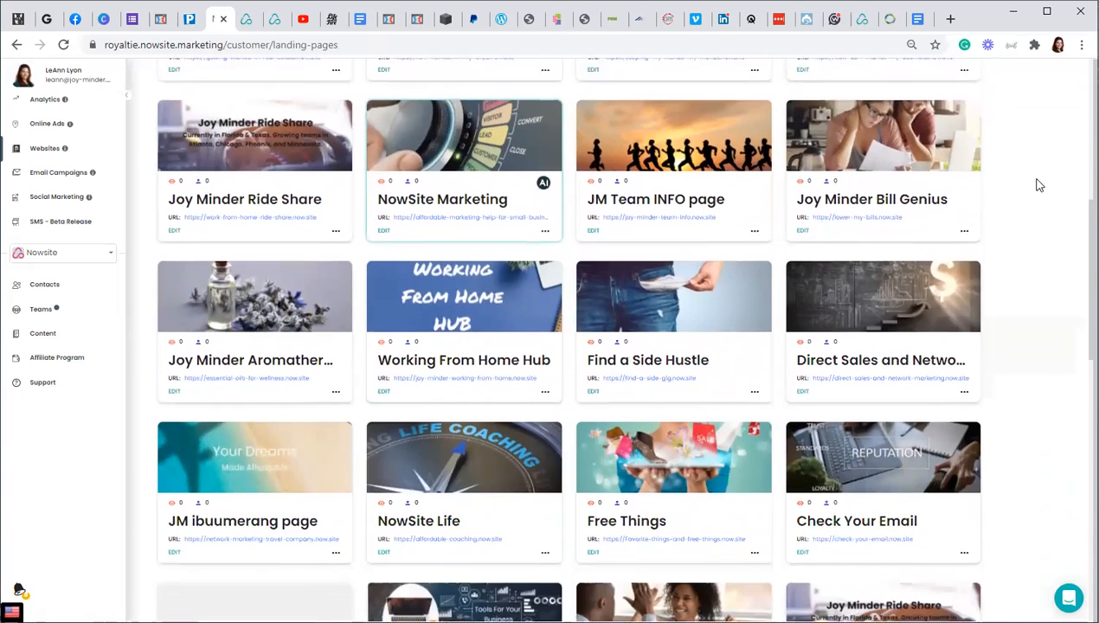
scroll(1039, 185, "down", 1)
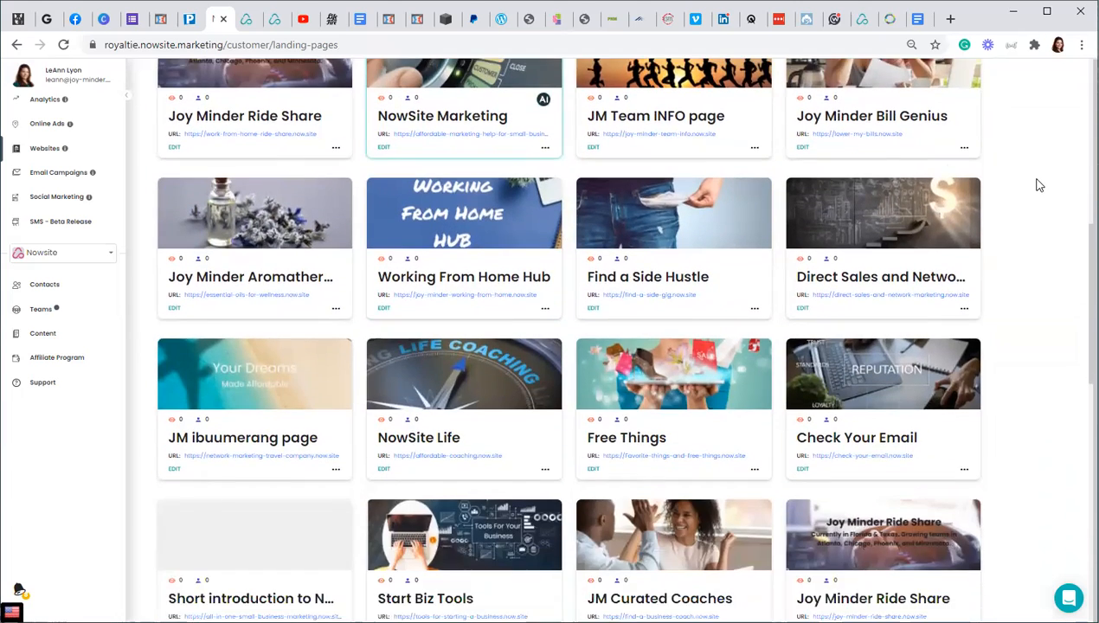
scroll(1039, 185, "down", 1)
scroll(1039, 184, "down", 2)
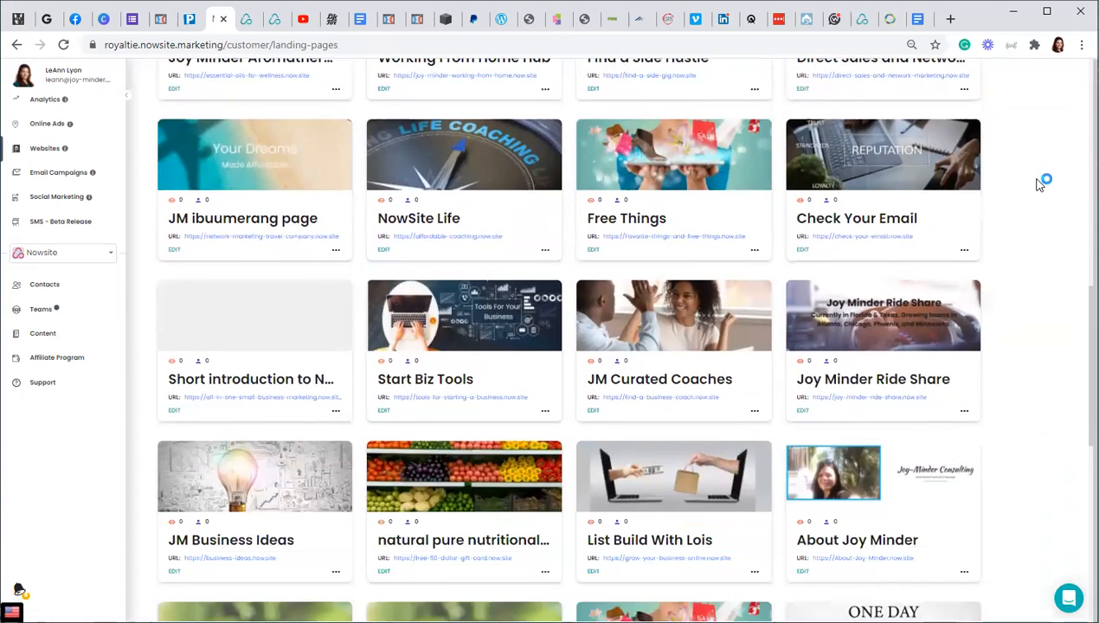
scroll(1039, 184, "down", 4)
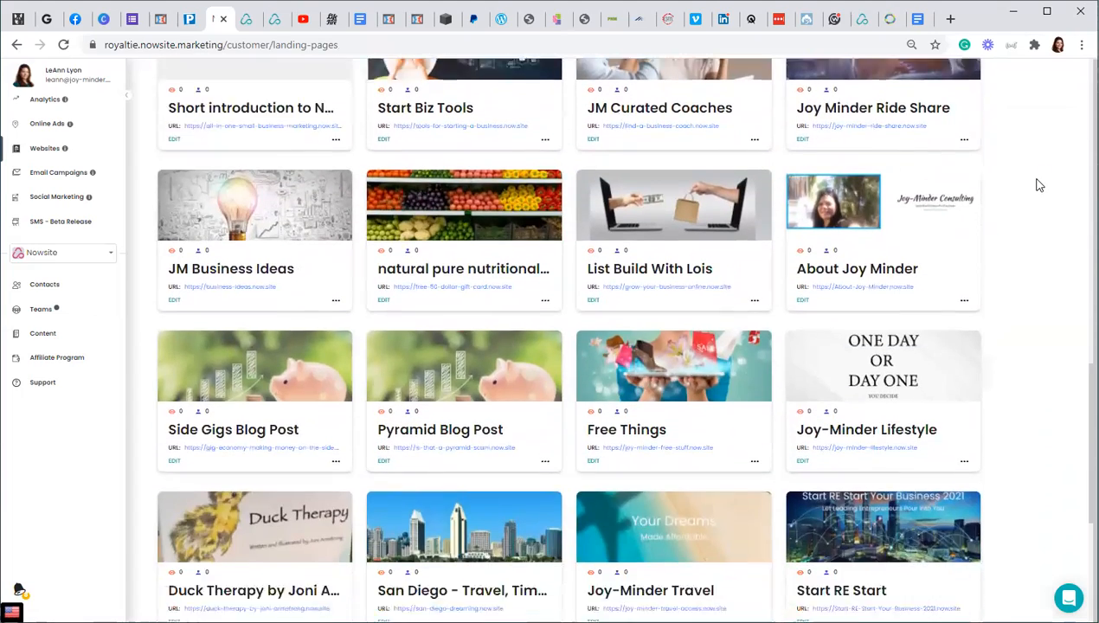
scroll(1039, 184, "down", 3)
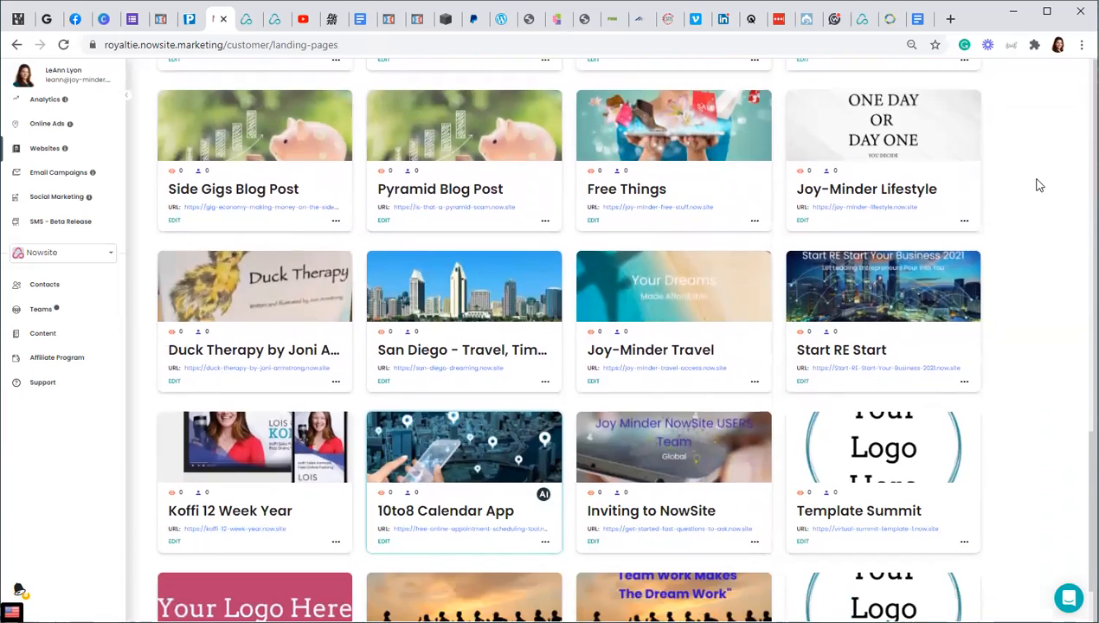
scroll(1039, 184, "down", 1)
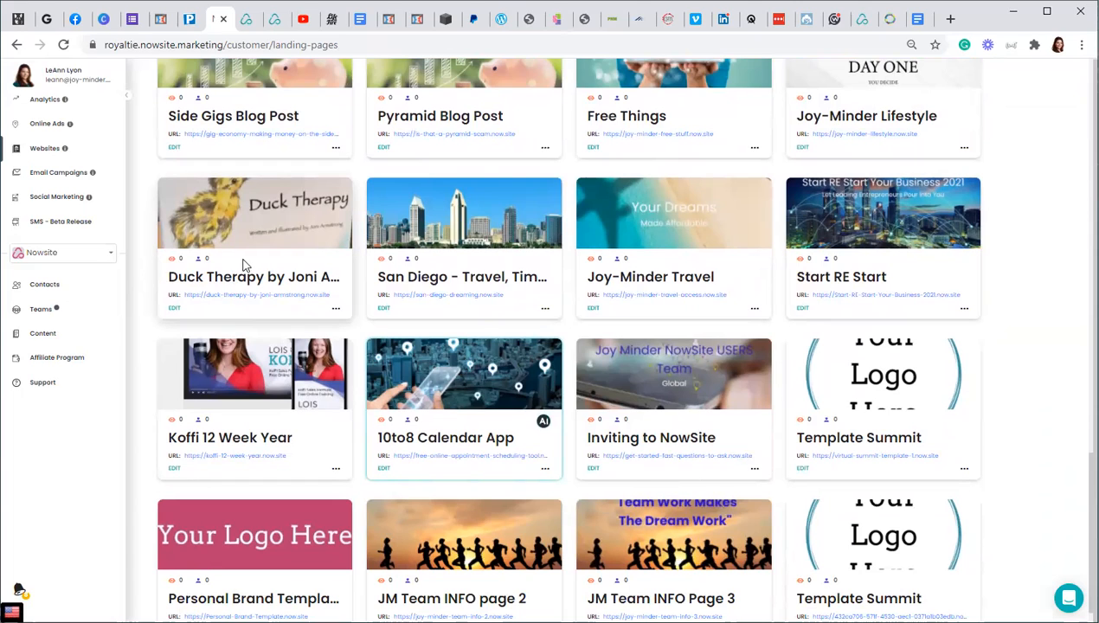
scroll(245, 265, "down", 1)
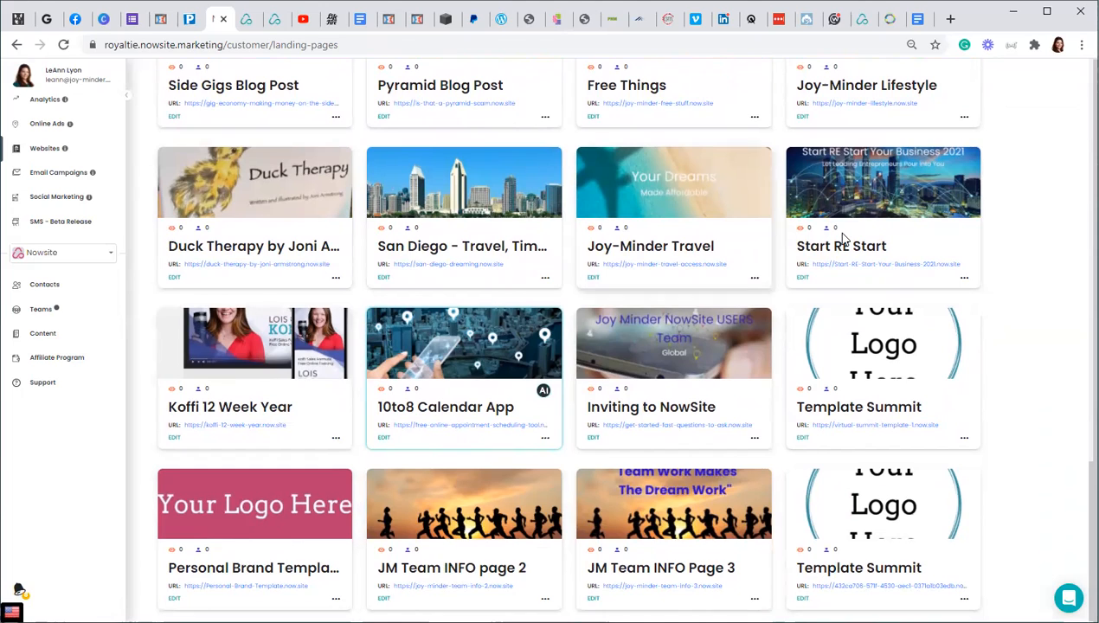
- View the published Start RE Start site and return to the beginning of the websites list
left_click(882, 265)
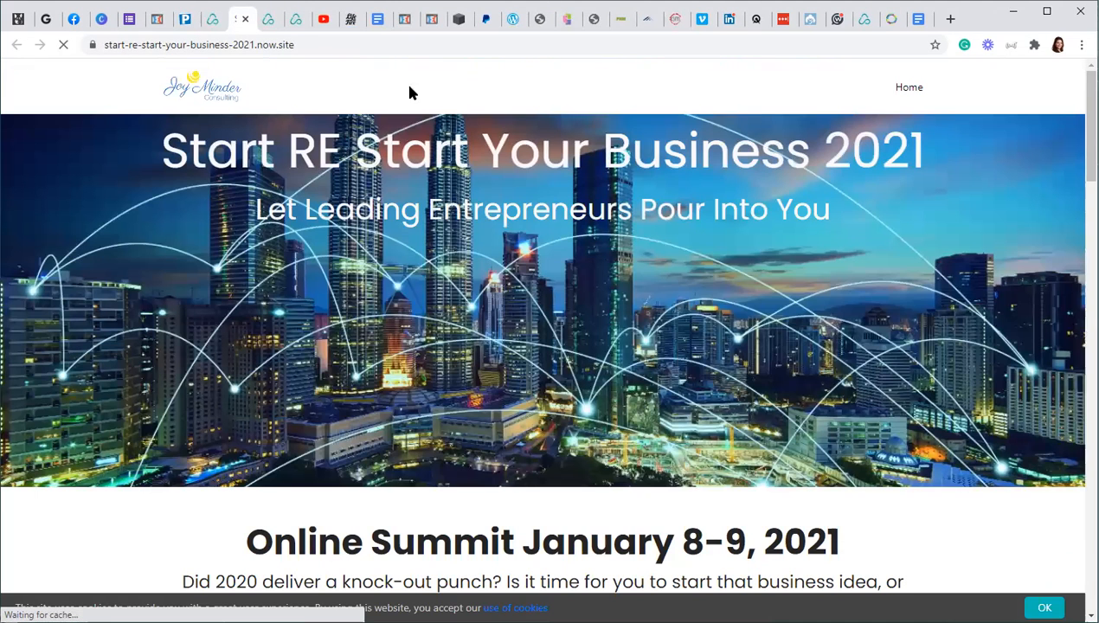
left_click(17, 44)
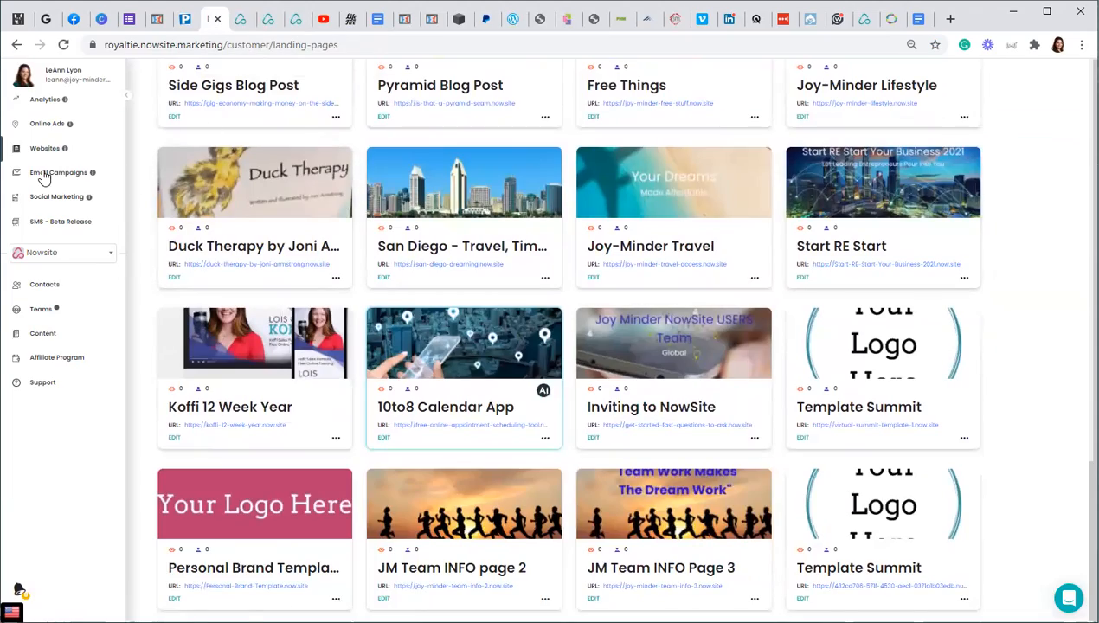
scroll(277, 246, "up", 15)
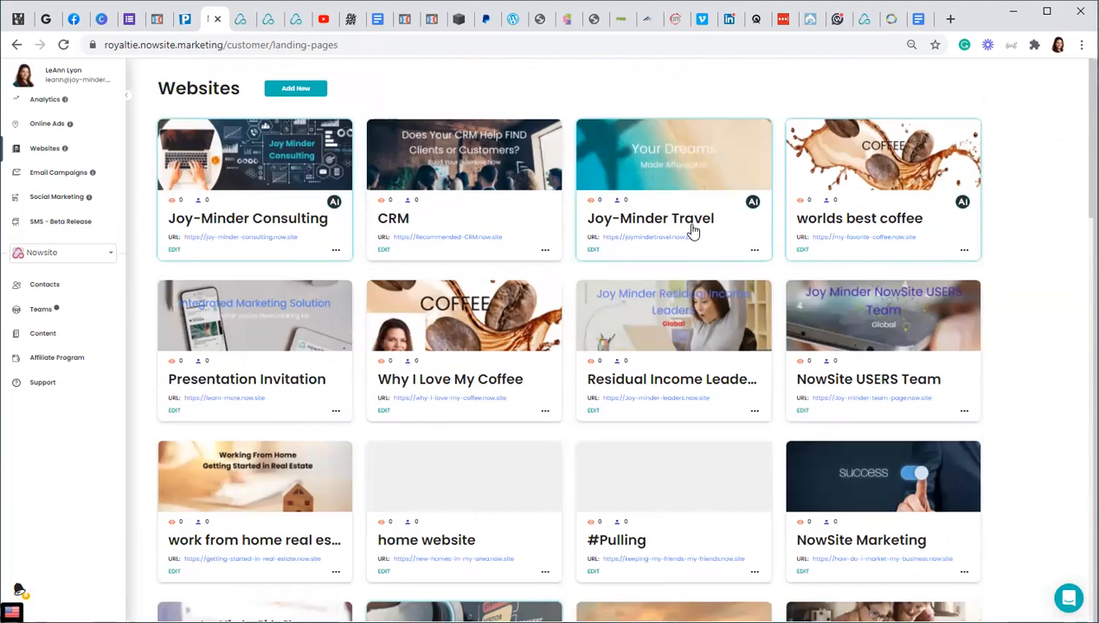
- Open the email campaigns, filter them to newsletters only, and look through the newsletter list
left_click(31, 176)
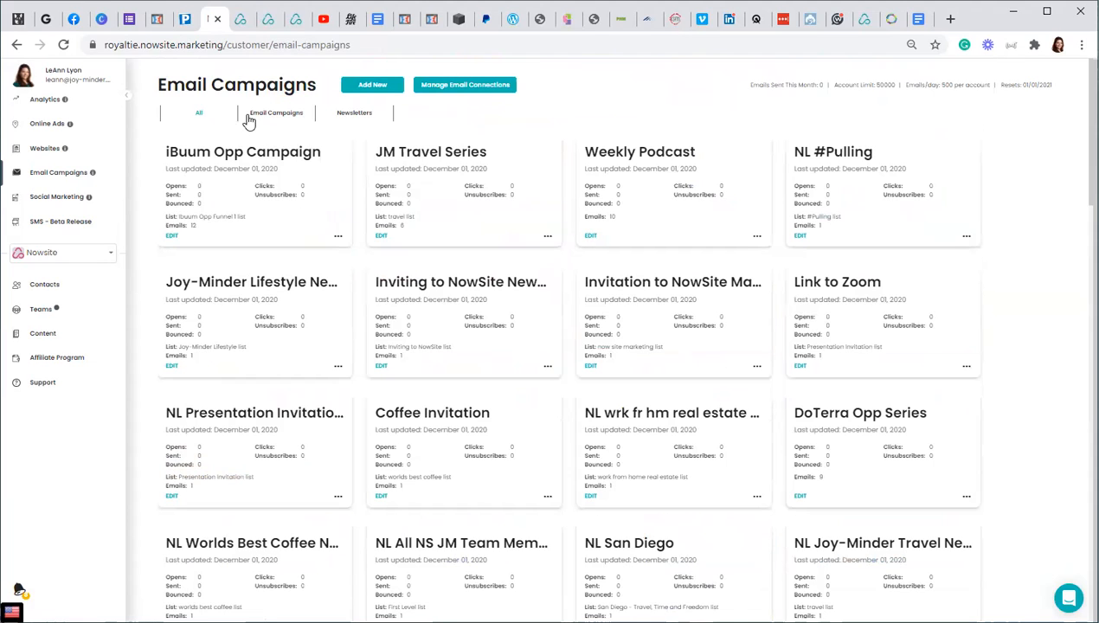
left_click(355, 114)
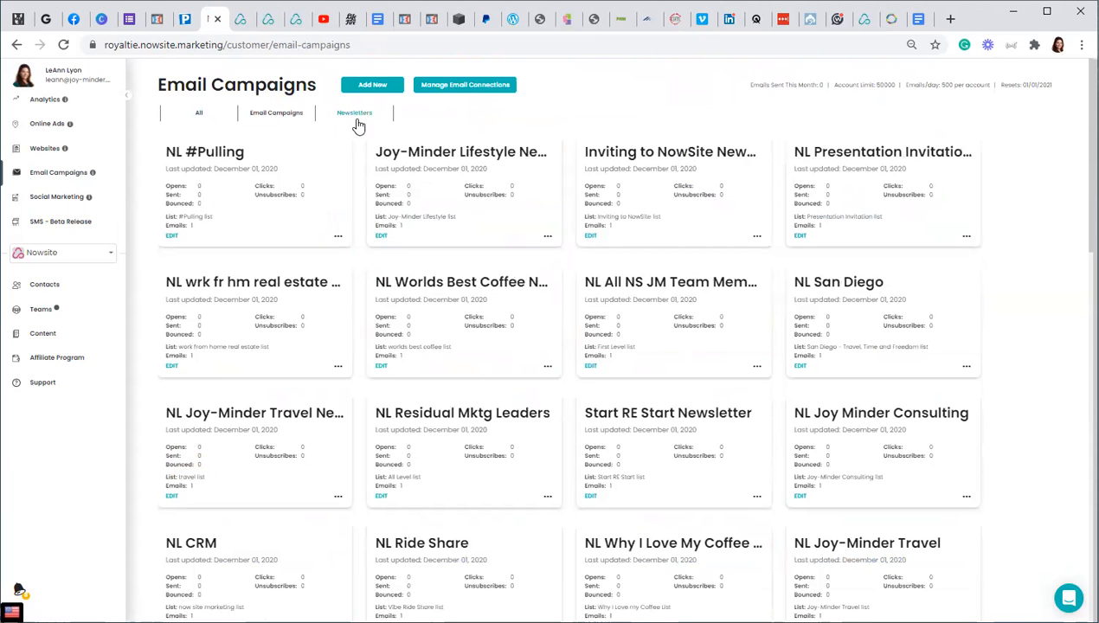
scroll(652, 145, "down", 3)
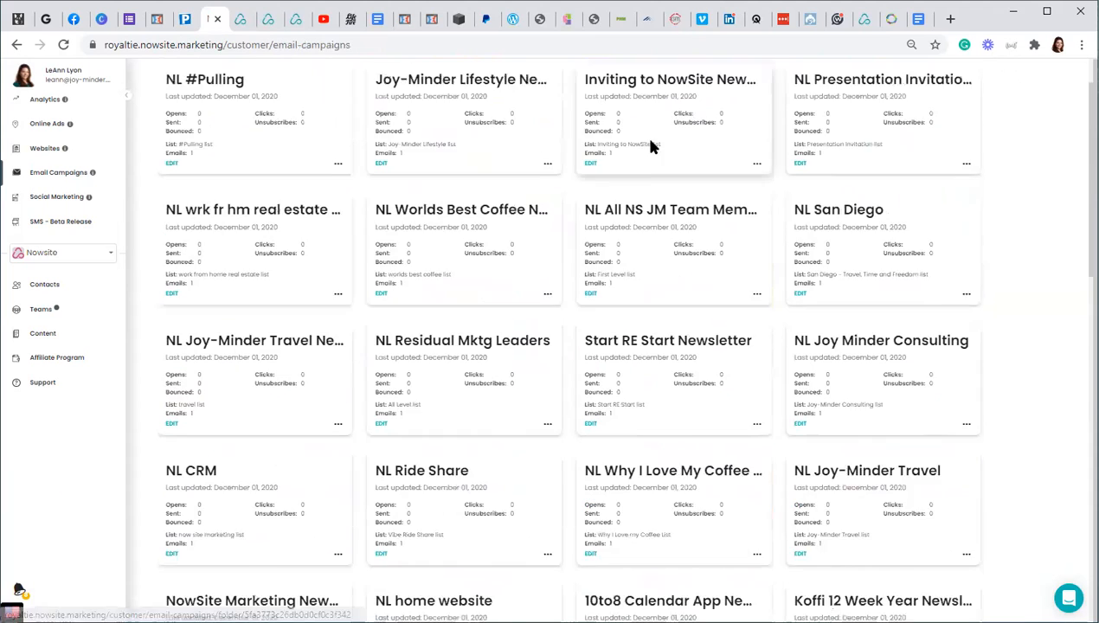
scroll(653, 177, "down", 6)
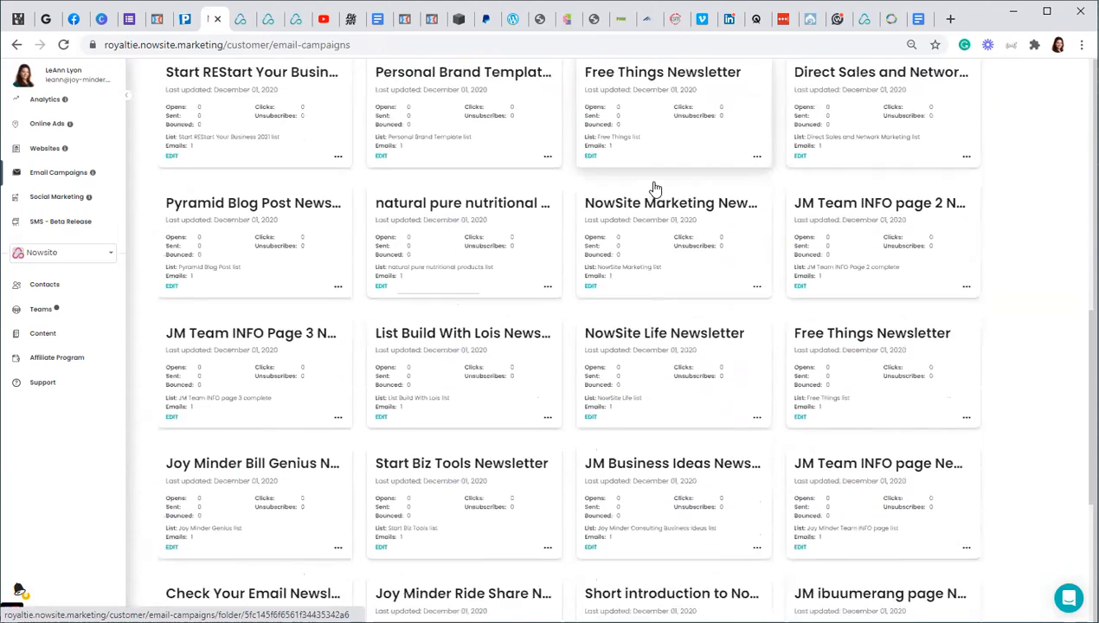
scroll(655, 189, "down", 2)
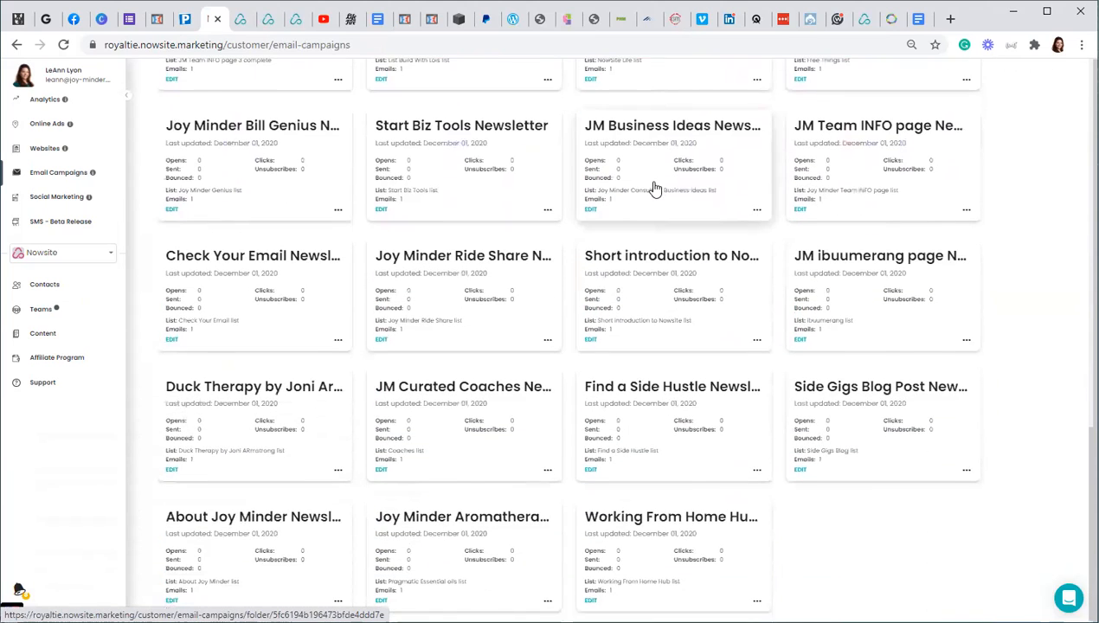
scroll(654, 188, "up", 12)
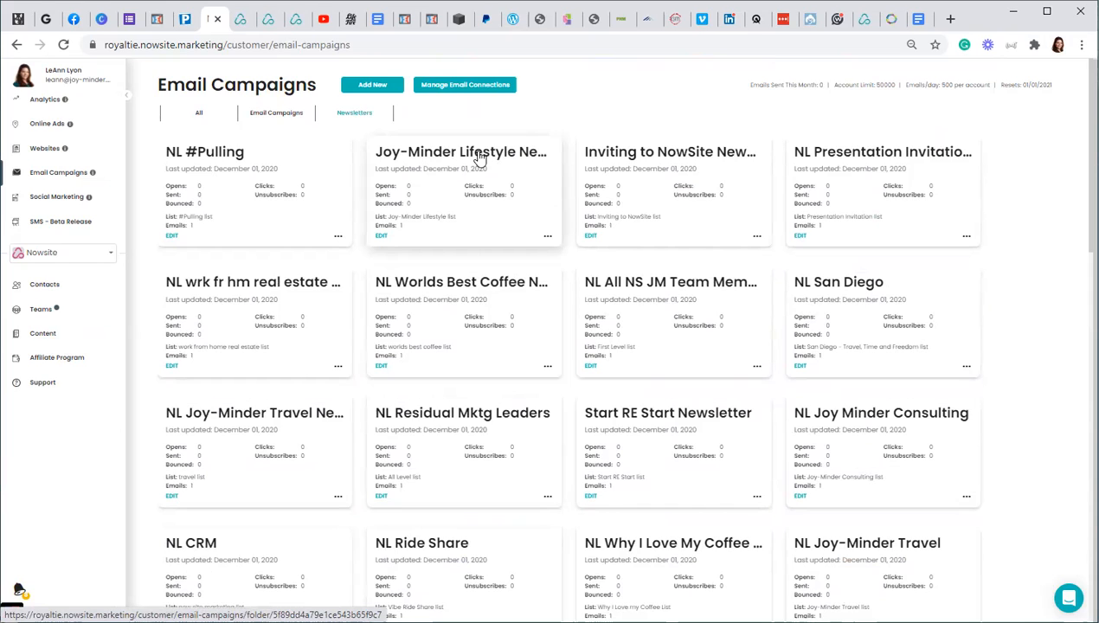
- Rename the Joy-Minder Lifestyle Newsletter campaign as NL Joy-Minder Lifestyle
left_click(547, 236)
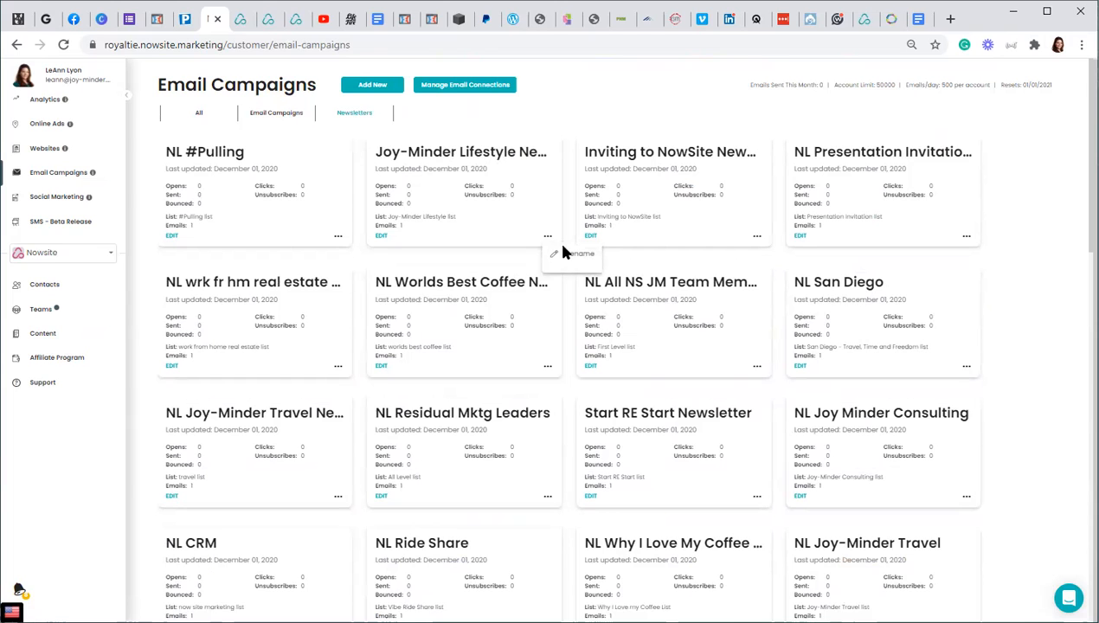
left_click(572, 253)
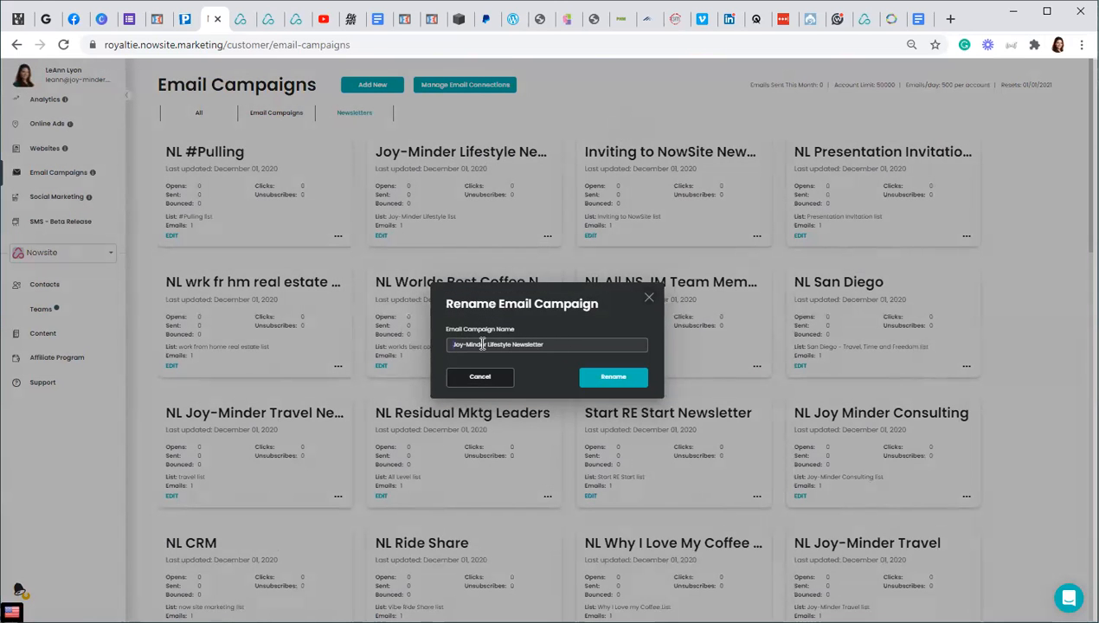
type("2NL")
key("BackSpace")
type("L")
key("BackSpace")
key("BackSpace")
key("BackSpace")
left_click(596, 377)
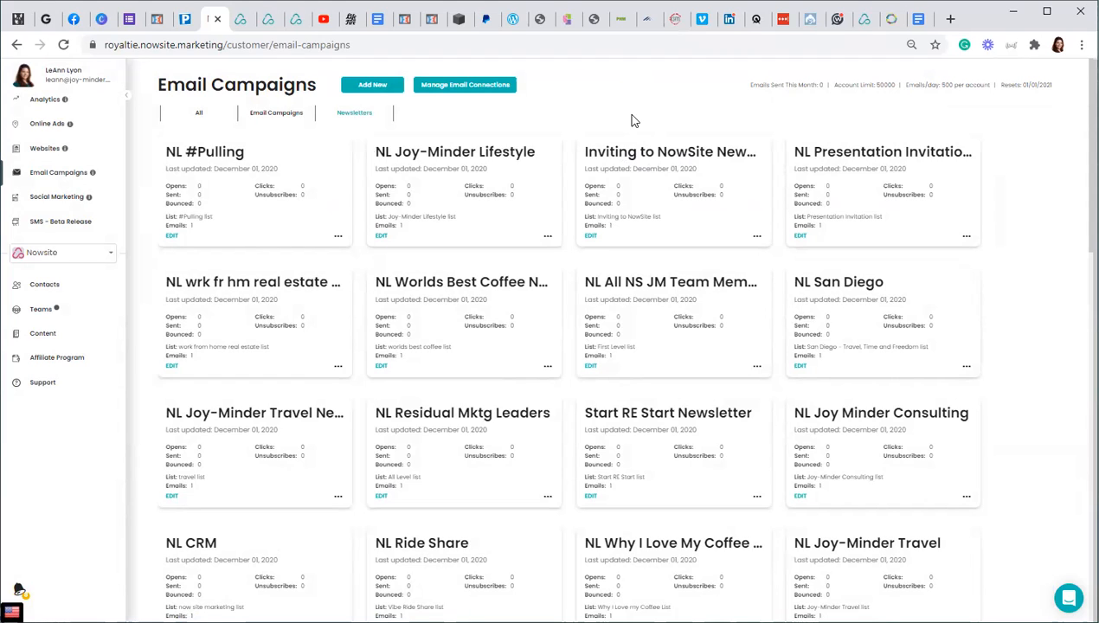
- Show all email campaigns instead of only newsletters, look through the list, and return to its beginning
left_click(197, 118)
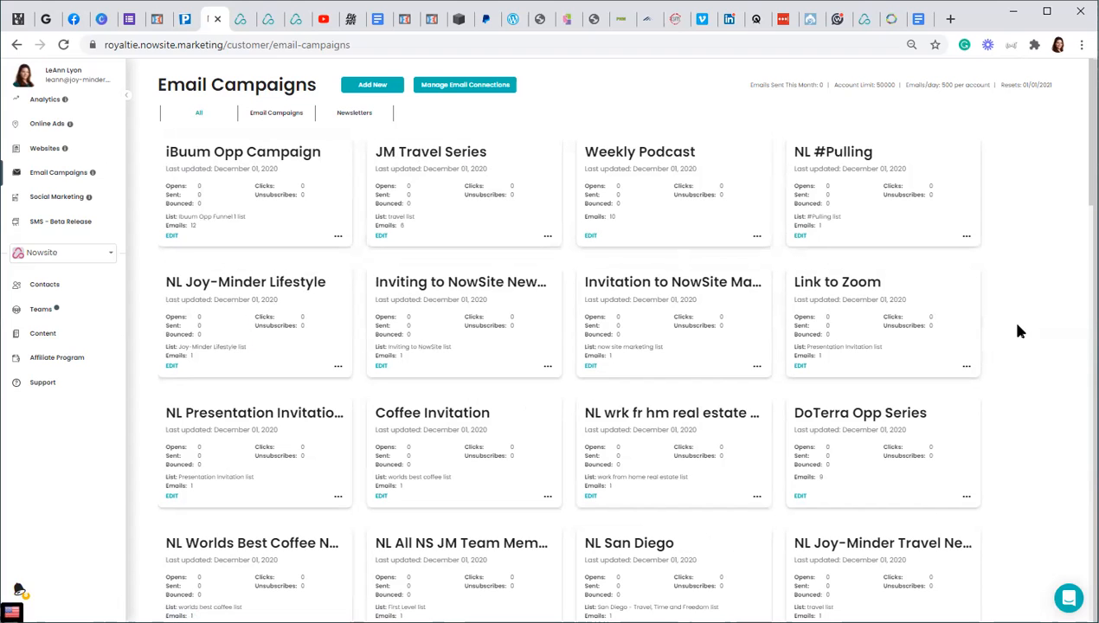
scroll(1017, 326, "down", 3)
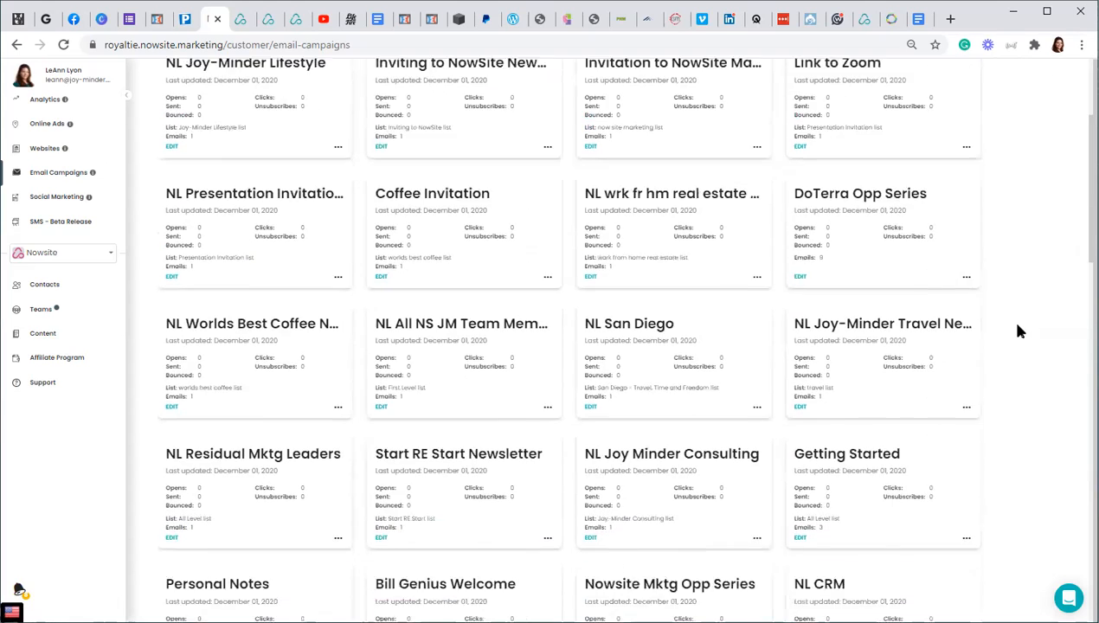
scroll(1020, 330, "up", 4)
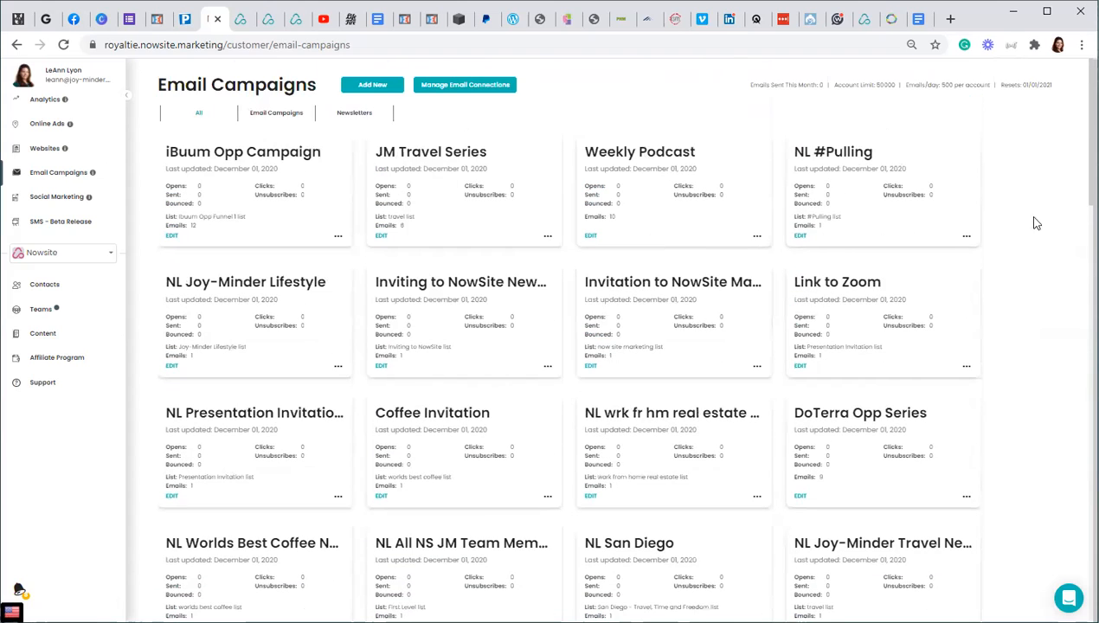